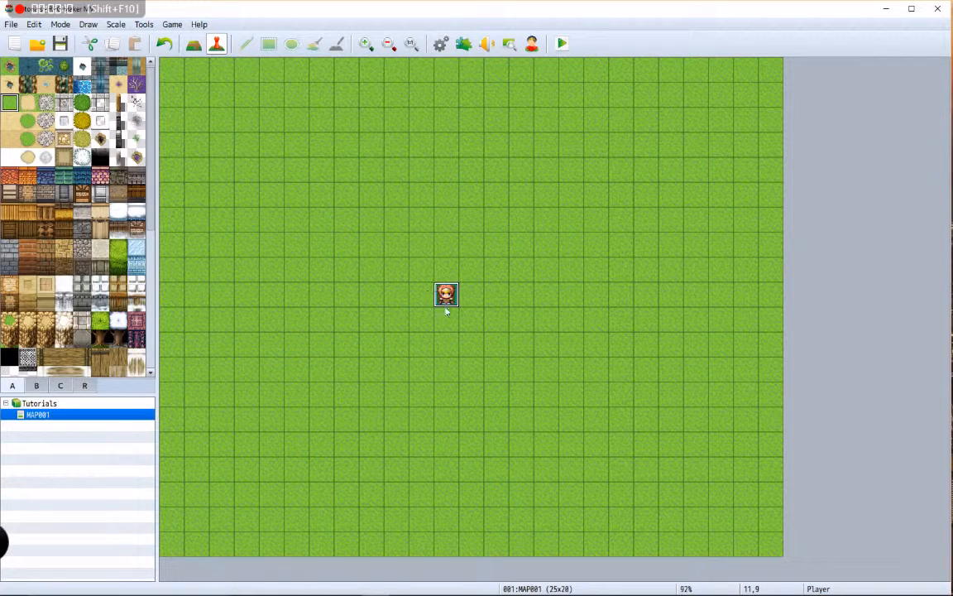
Create an event on the map at tile 9,9 and give it the crowned king sprite from People3.
double_click(402, 300)
double_click(208, 333)
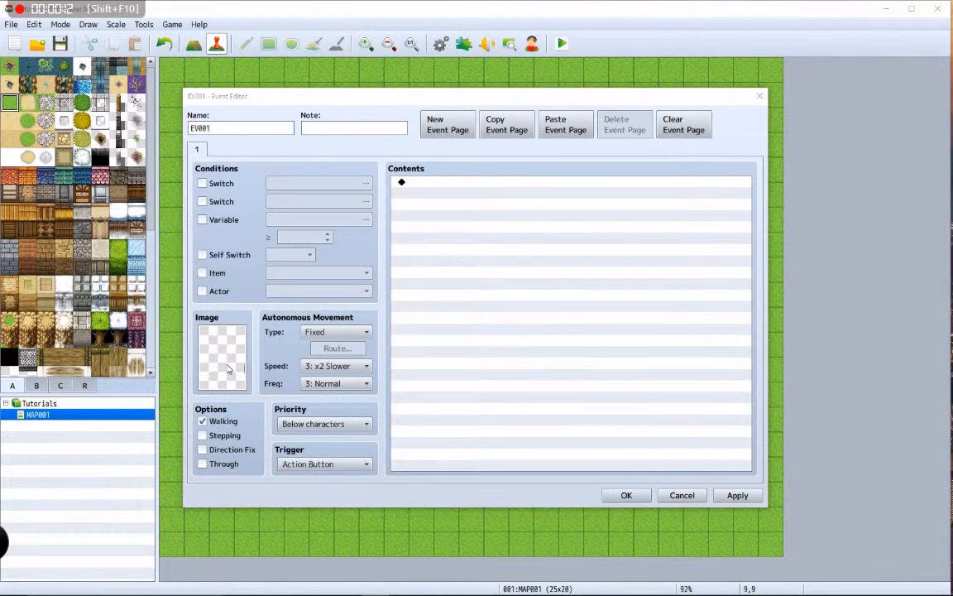
click(295, 325)
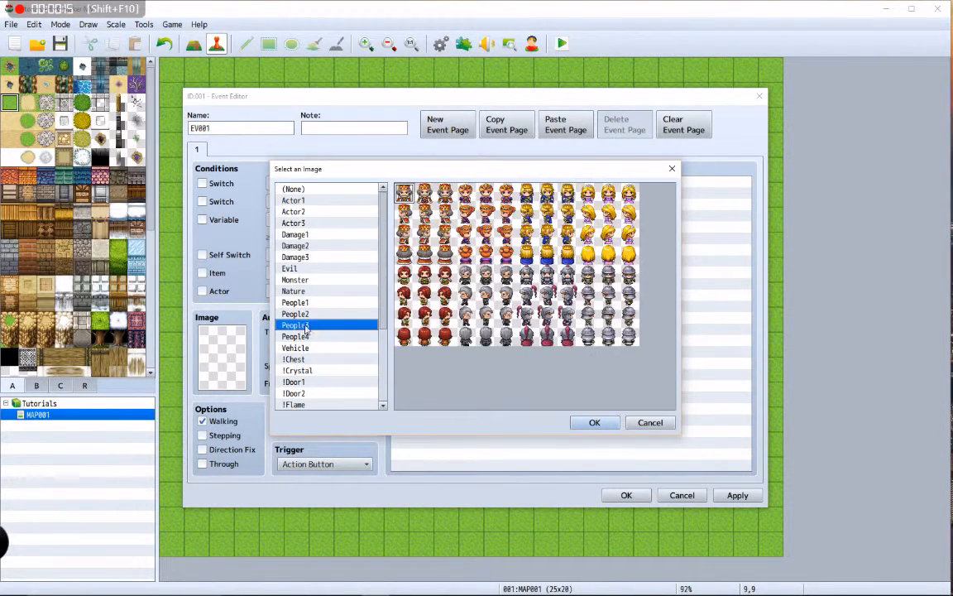
double_click(386, 184)
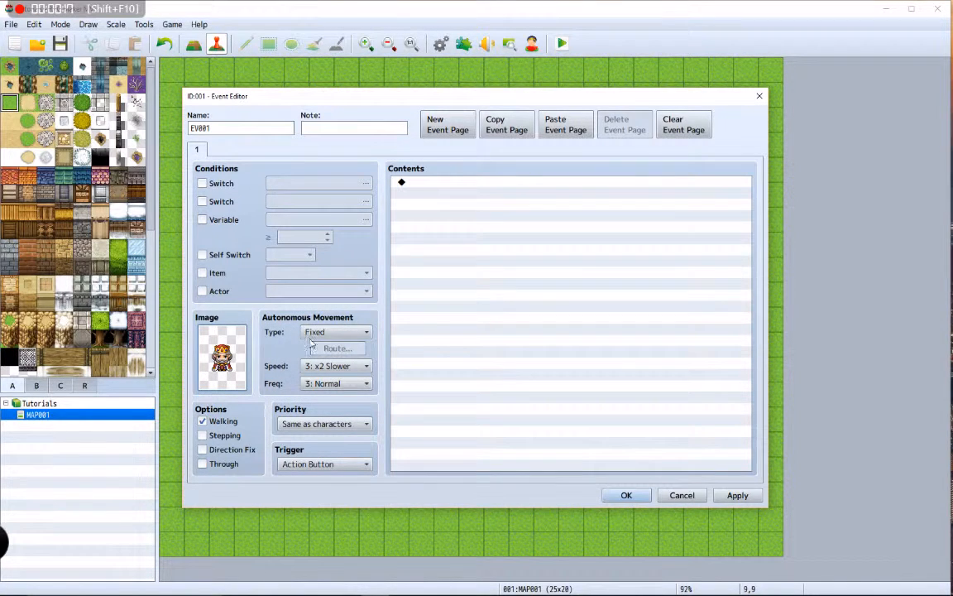
click(338, 334)
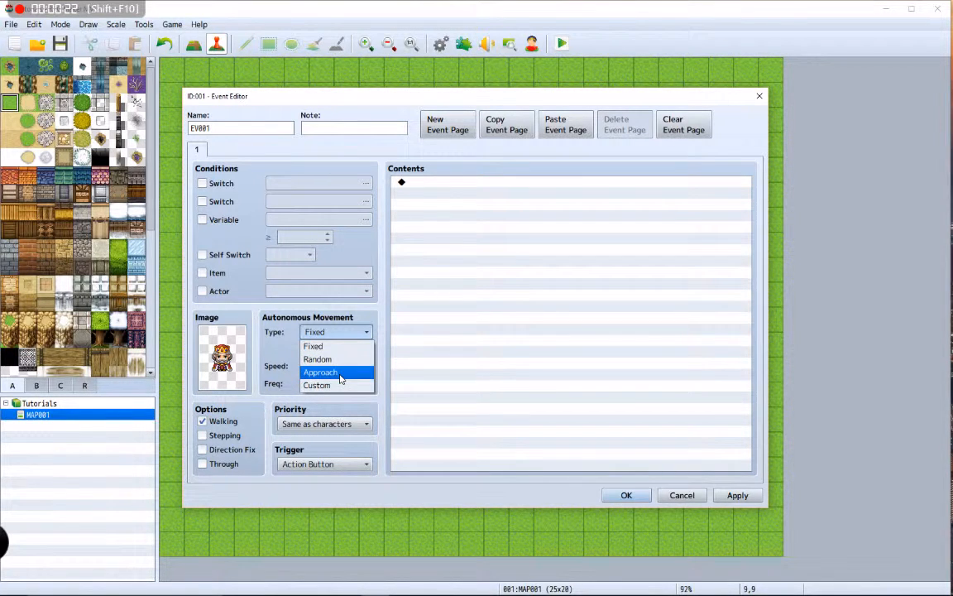
click(310, 385)
click(320, 349)
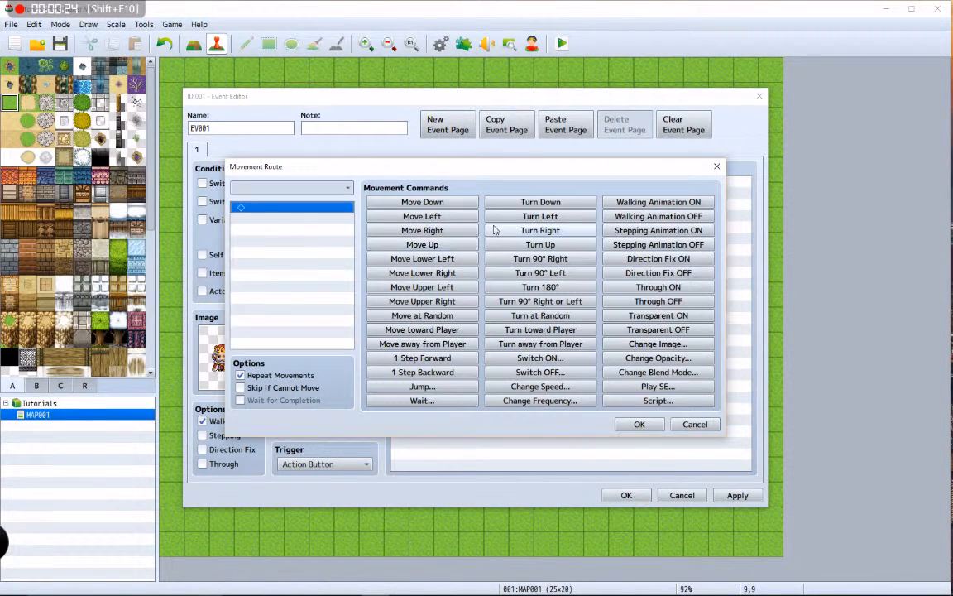
click(694, 423)
click(337, 332)
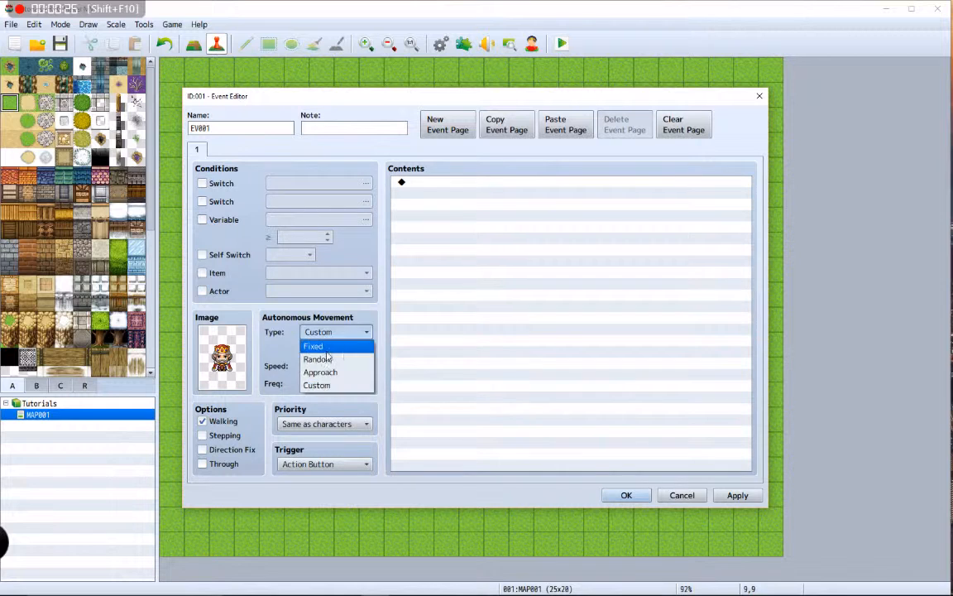
click(327, 347)
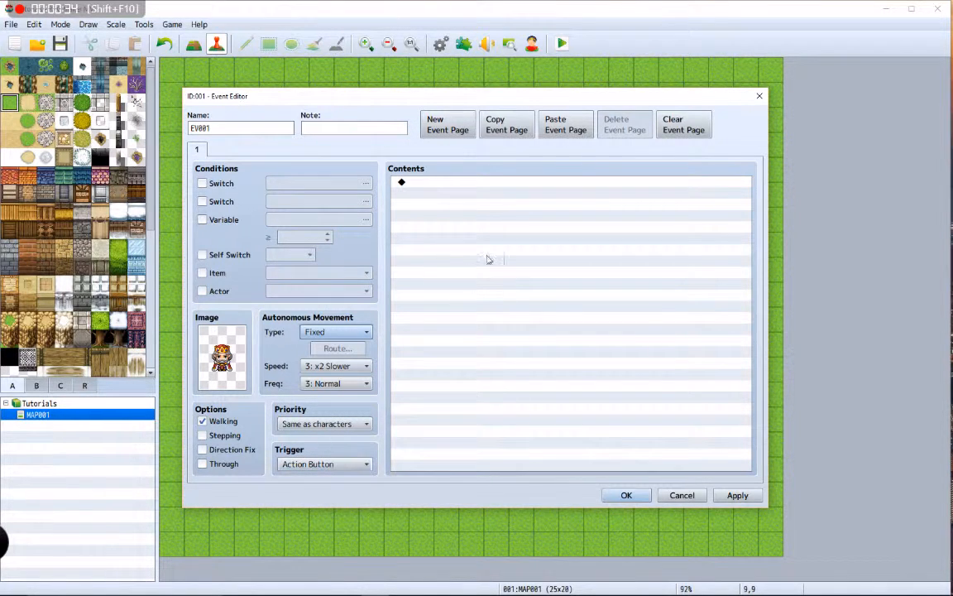
Start a Show Text command on the first line of the event's contents.
double_click(487, 183)
click(488, 186)
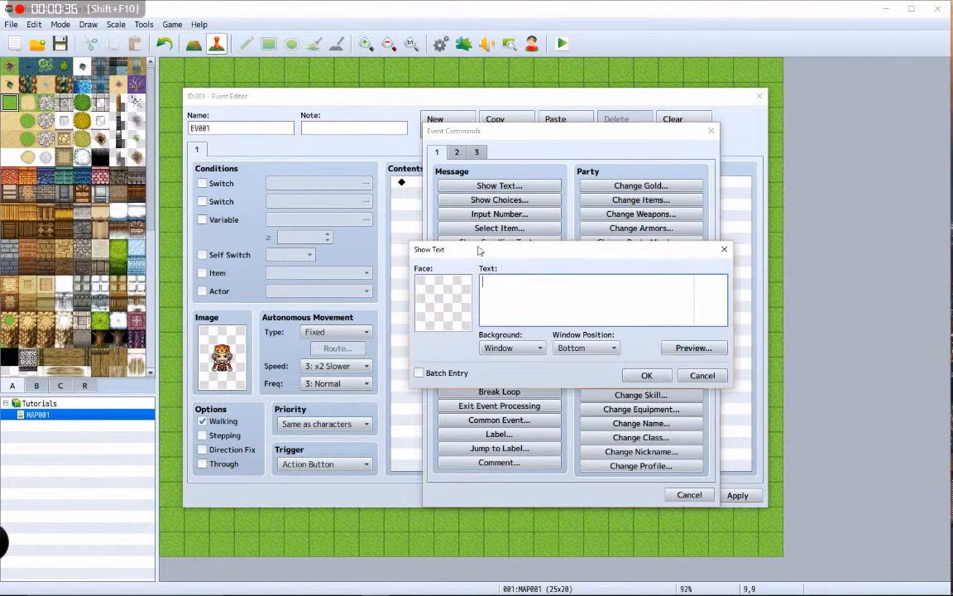
double_click(454, 313)
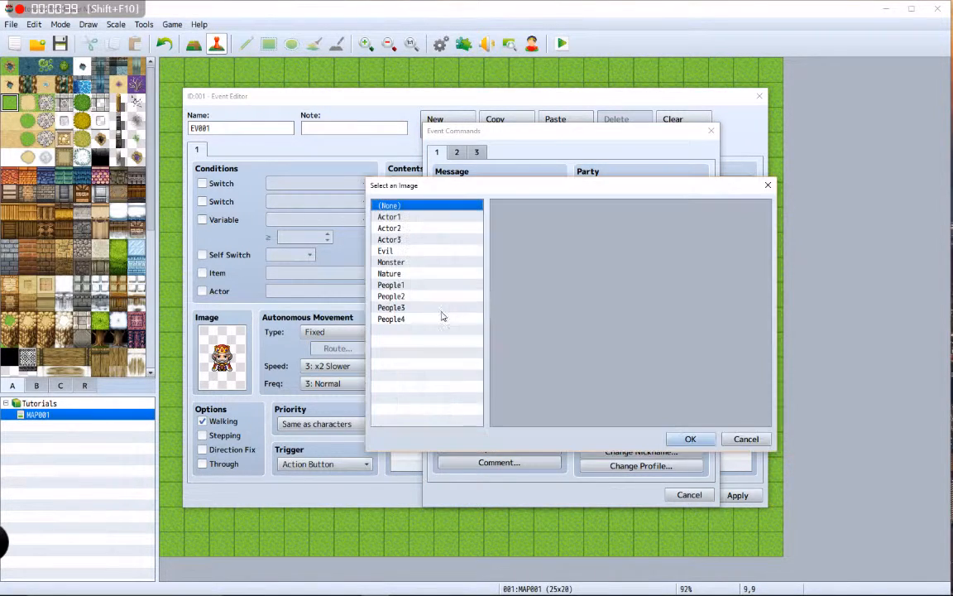
click(396, 307)
double_click(514, 234)
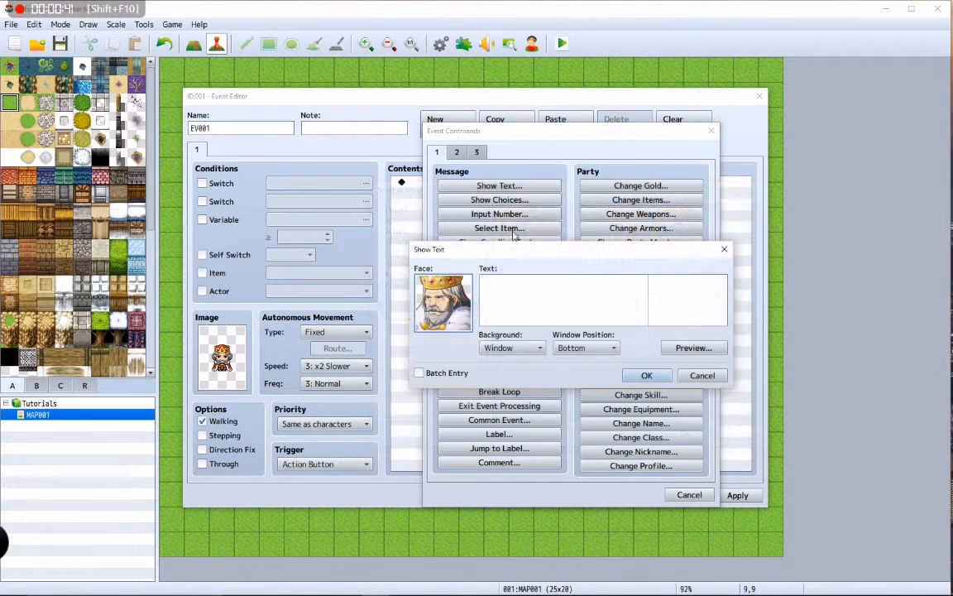
double_click(443, 302)
double_click(402, 206)
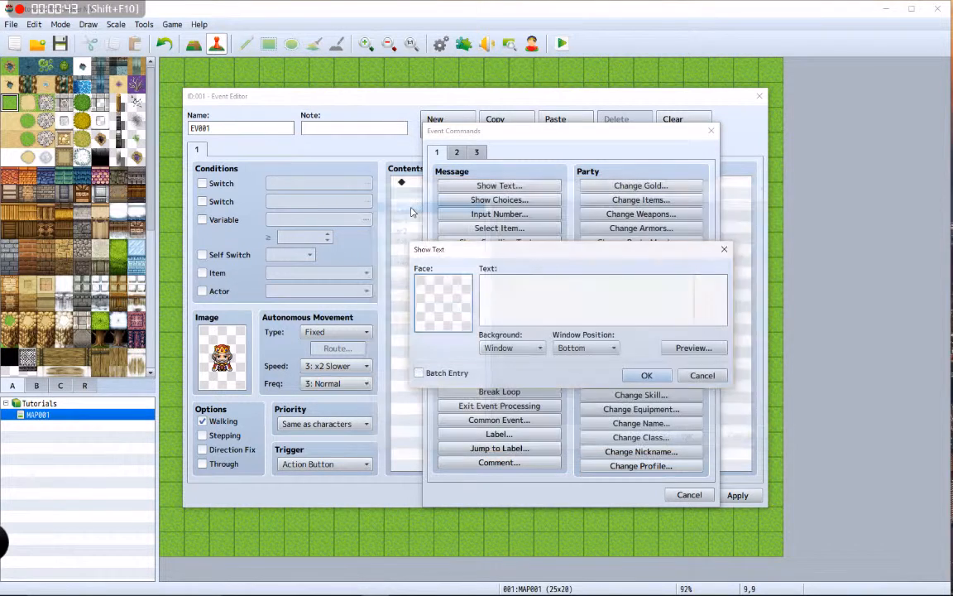
Enter "Find my sword" as the message text and add it to the event without a face image.
click(496, 296)
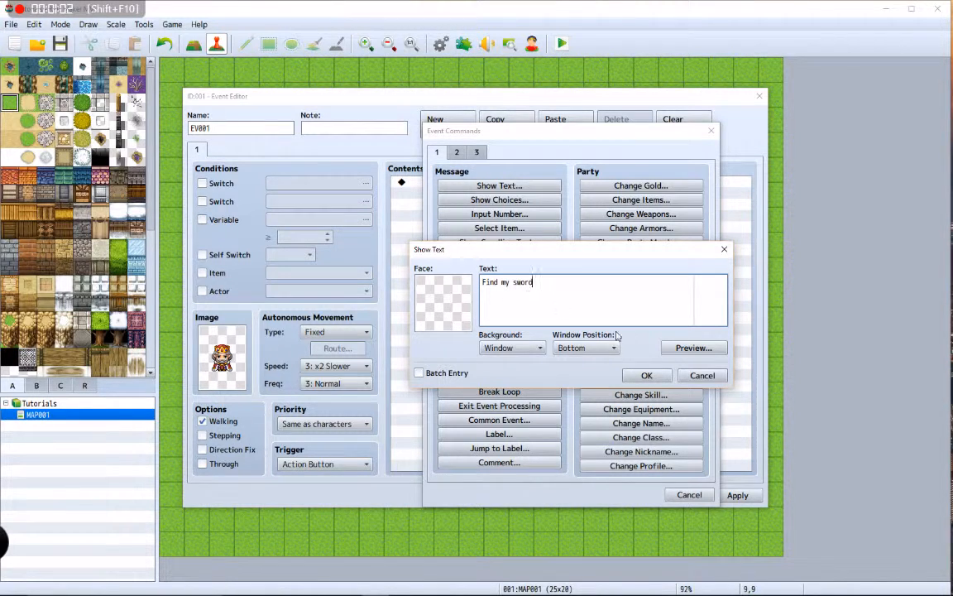
click(646, 375)
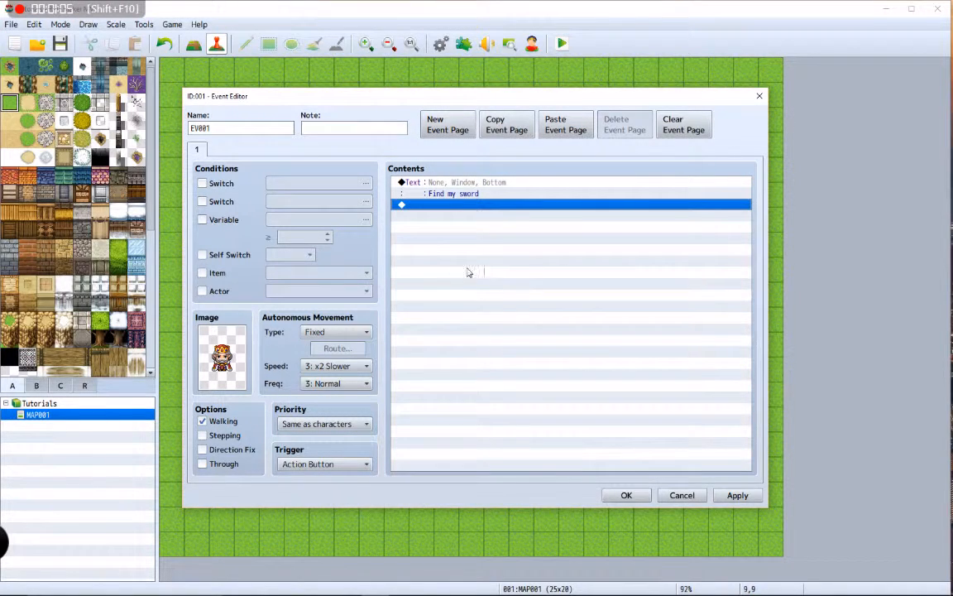
Add a Show Choices command with the default Yes and No options below the "Find my sword" message.
double_click(400, 223)
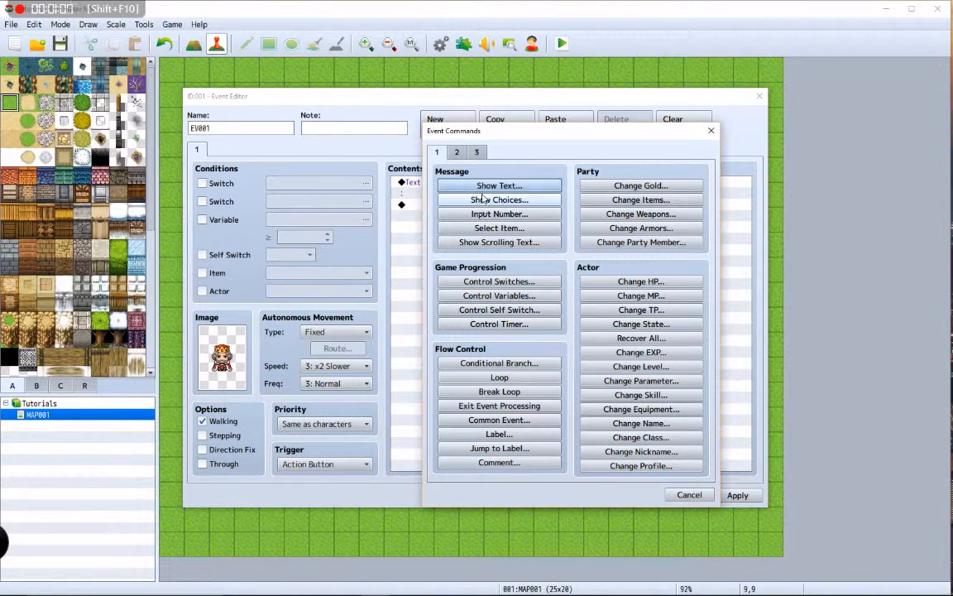
click(490, 201)
click(581, 384)
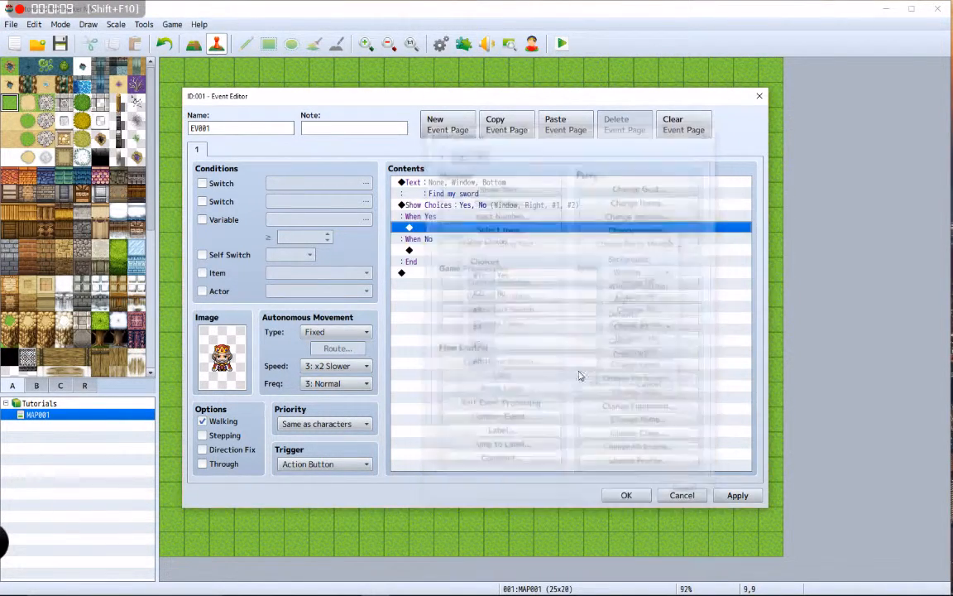
Add a Show Text command reading "fine" inside the When No branch.
click(439, 250)
double_click(439, 253)
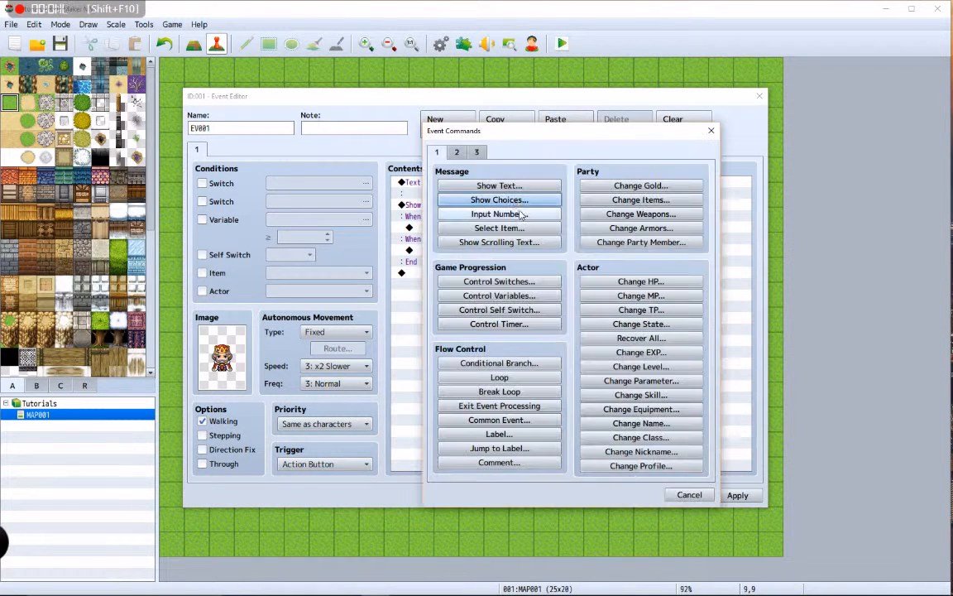
click(500, 185)
text(f)
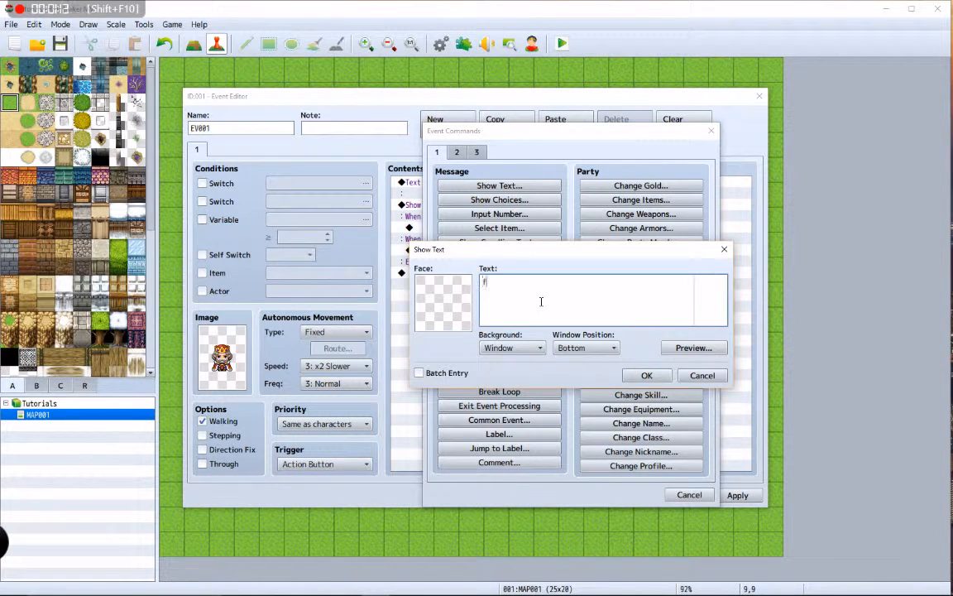
text(ine)
click(646, 375)
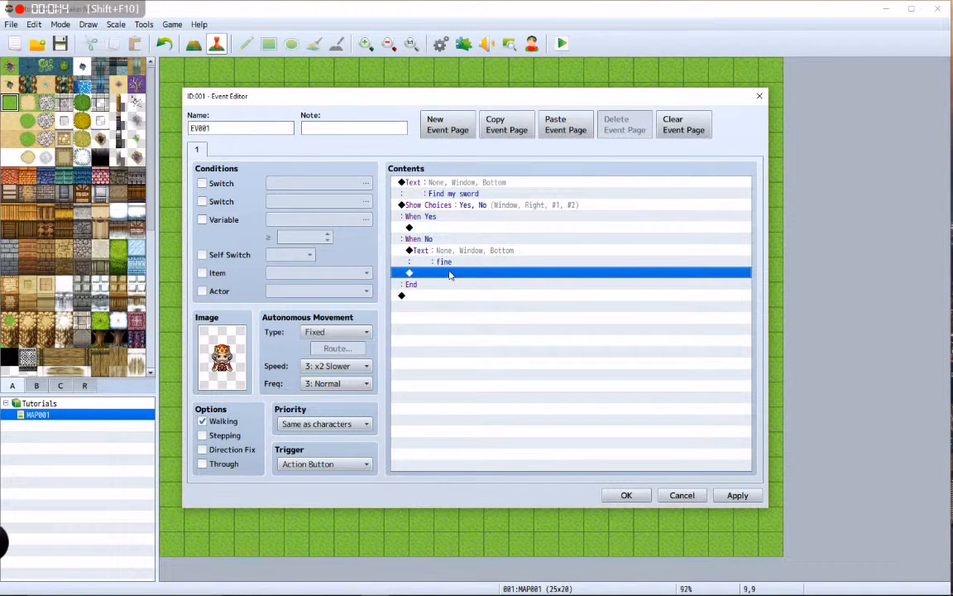
click(424, 184)
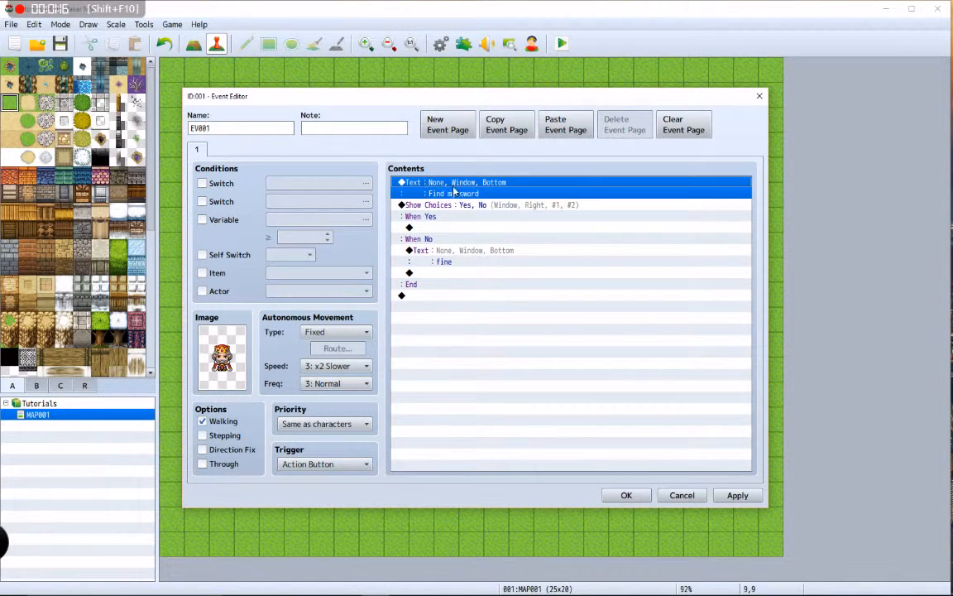
click(440, 295)
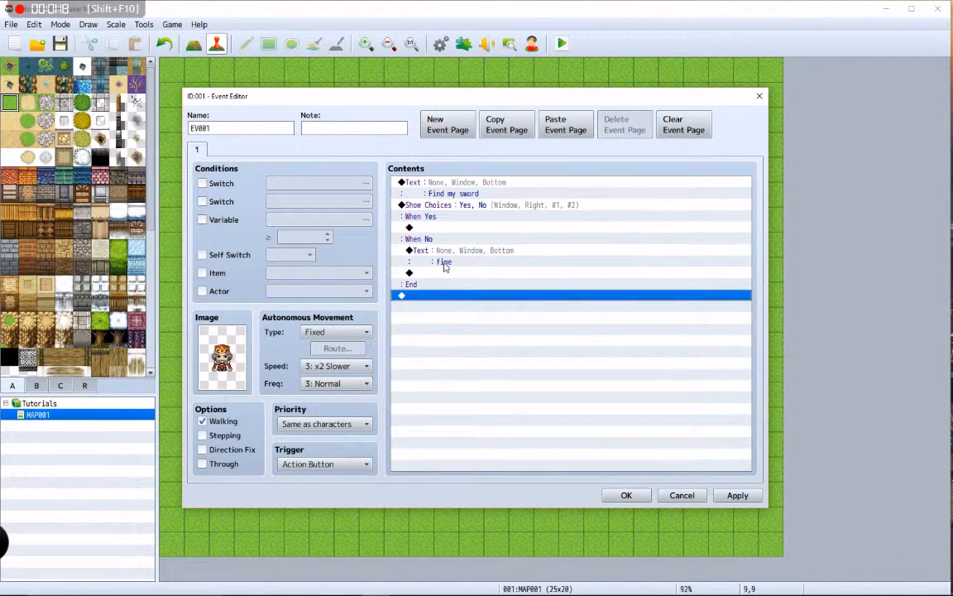
click(442, 262)
Add a Show Text command reading "Thank you" inside the When Yes branch.
click(447, 228)
double_click(447, 229)
click(500, 186)
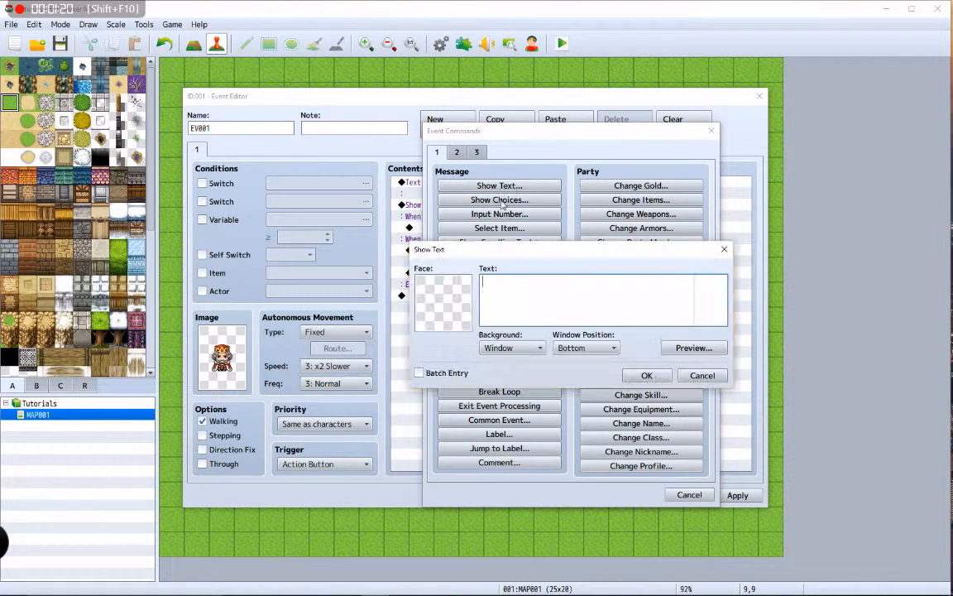
text(Thank you)
click(646, 374)
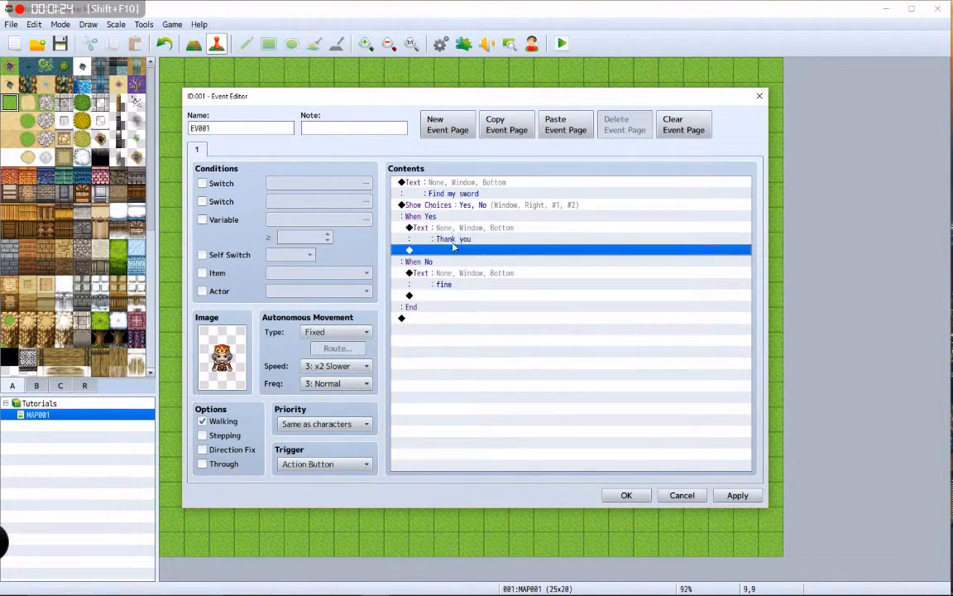
Add a second message reading "Quest started: Kings sword!" below "Thank you" in the When Yes branch.
double_click(448, 250)
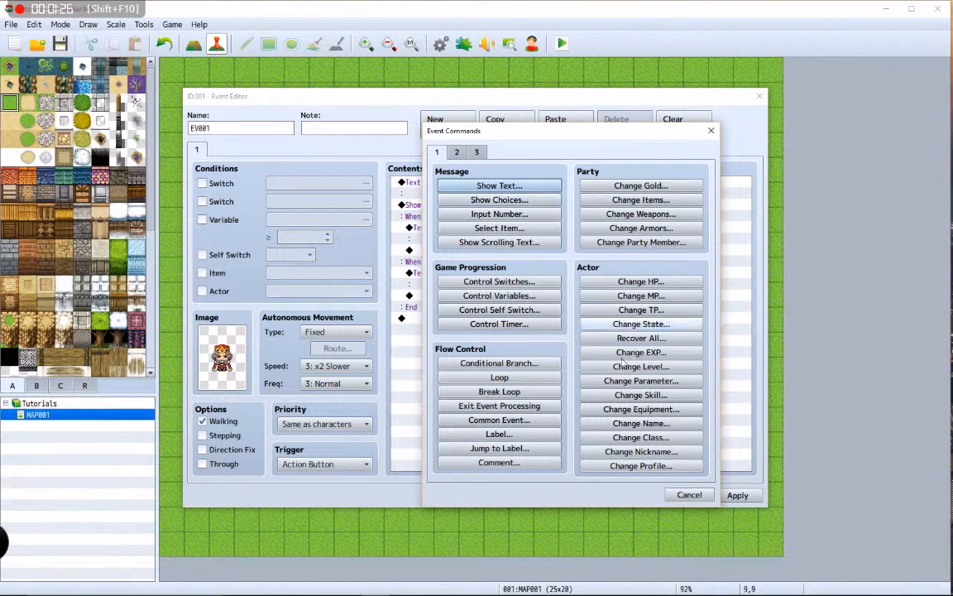
click(488, 185)
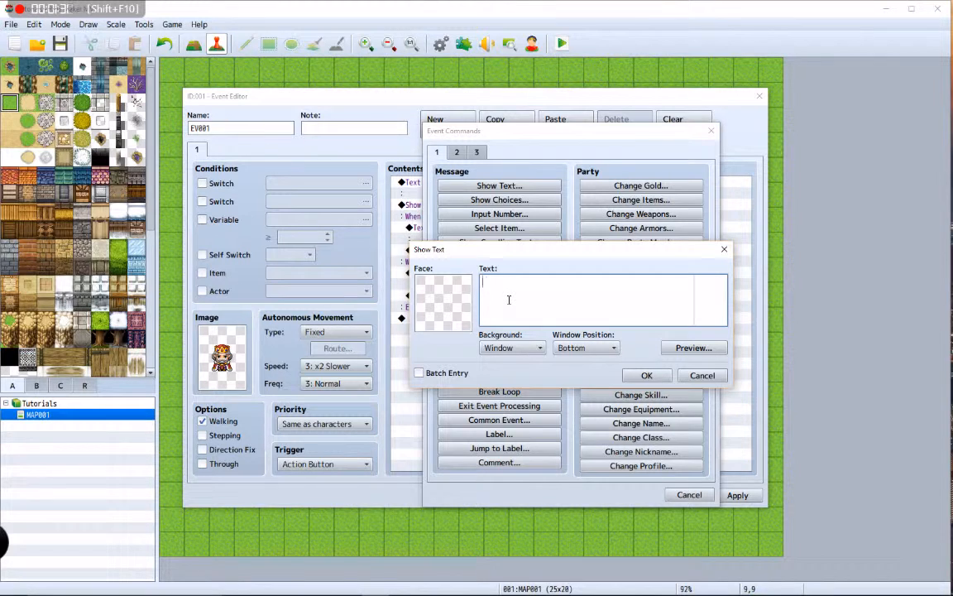
text(Quest started: Kings sword!)
click(647, 376)
Insert a Play SE command with the Skill3 sound just before the "Quest started: Kings sword!" message.
click(459, 262)
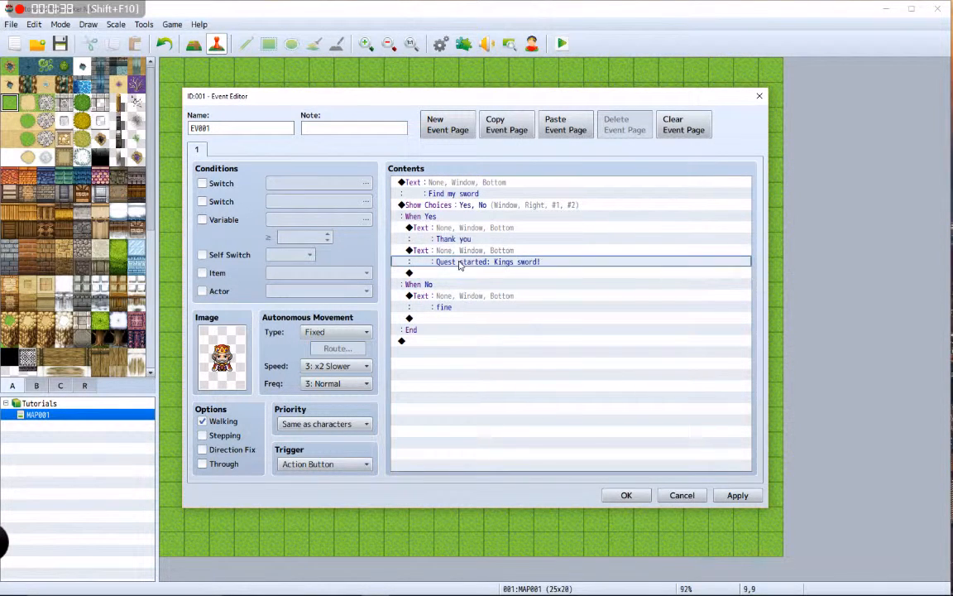
double_click(460, 273)
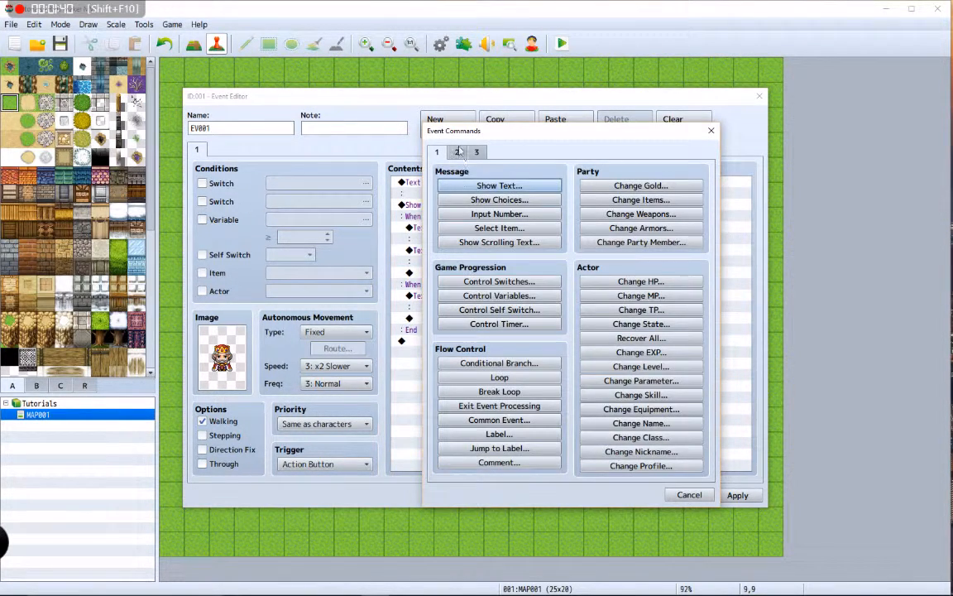
click(456, 152)
click(642, 434)
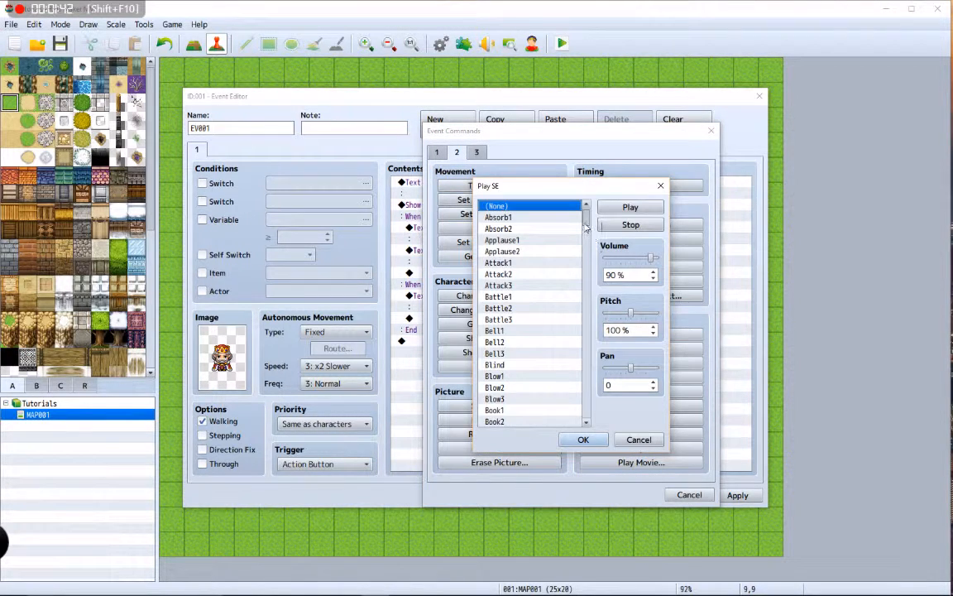
scroll(538, 306, down, 10)
scroll(612, 334, down, 12)
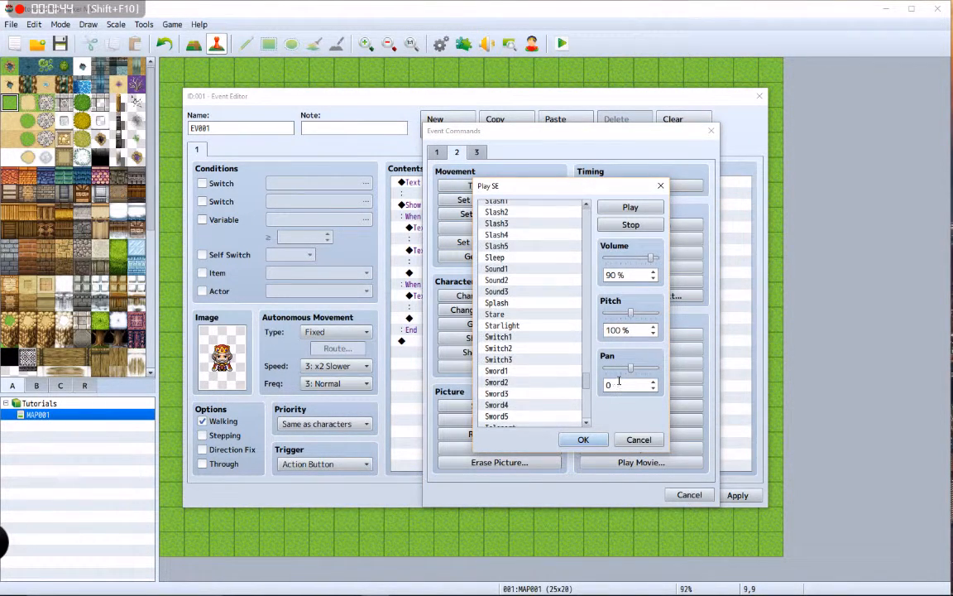
click(497, 231)
click(505, 243)
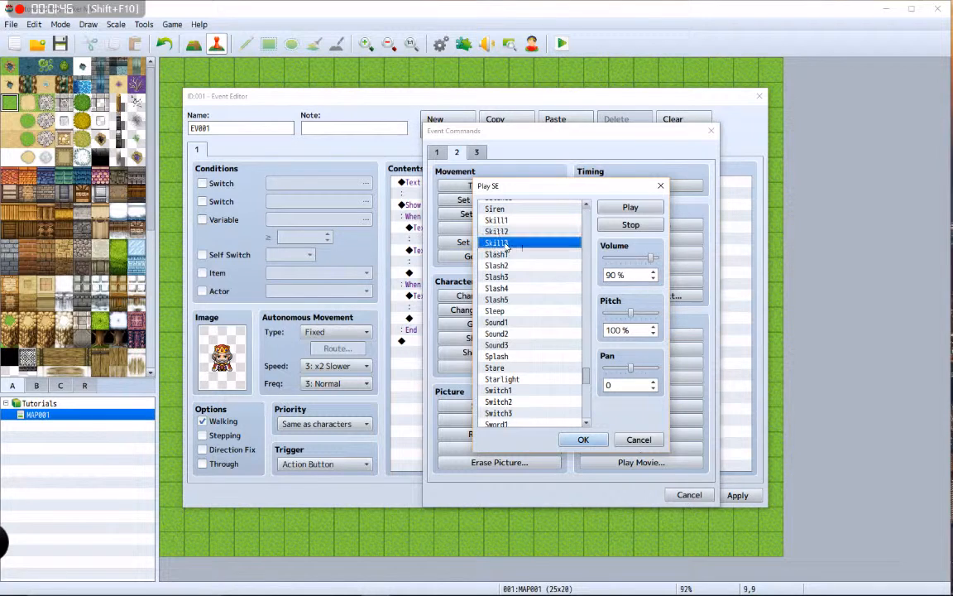
click(583, 440)
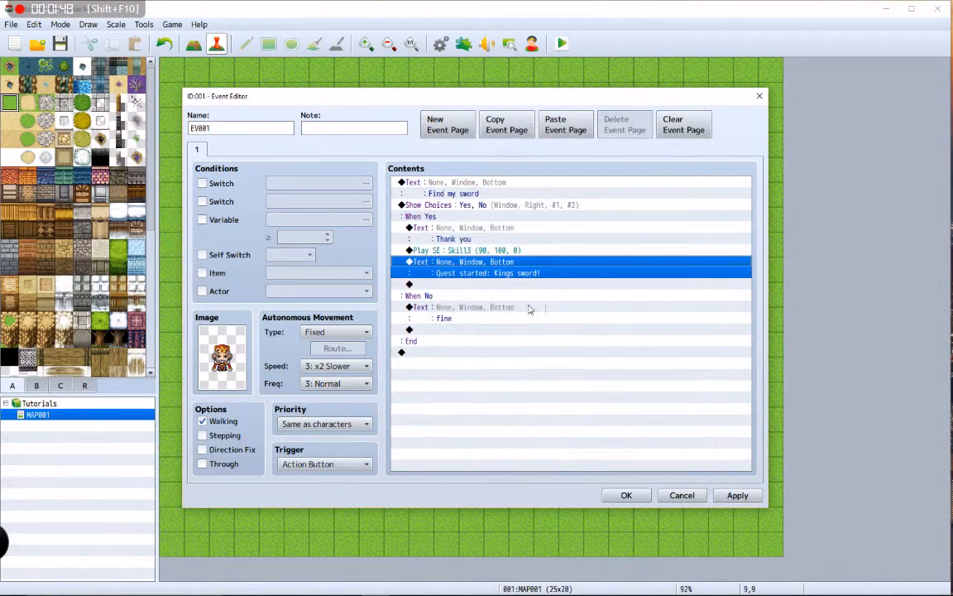
click(479, 287)
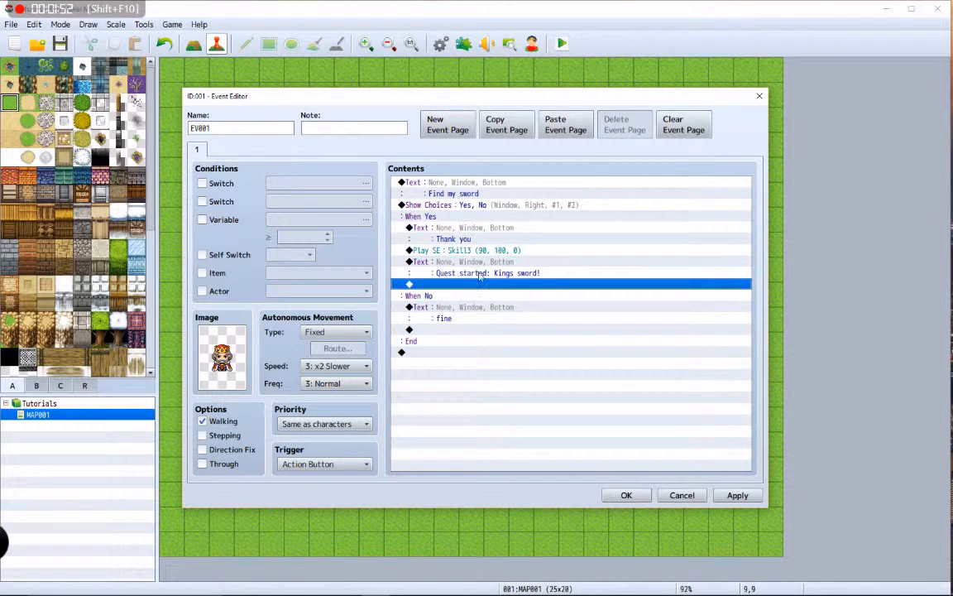
click(497, 375)
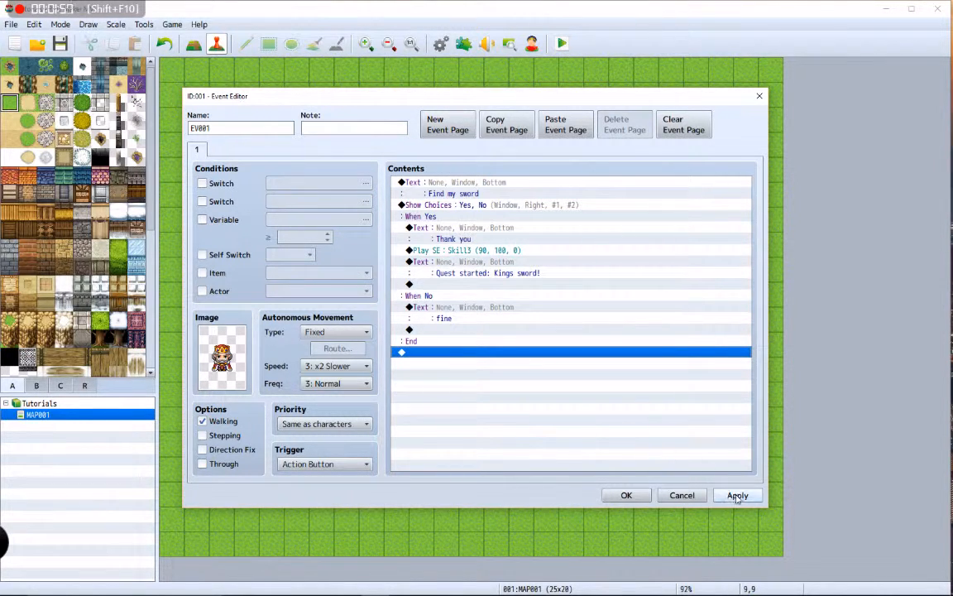
Add a second event page and assign it the same crowned king sprite from People3.
click(447, 124)
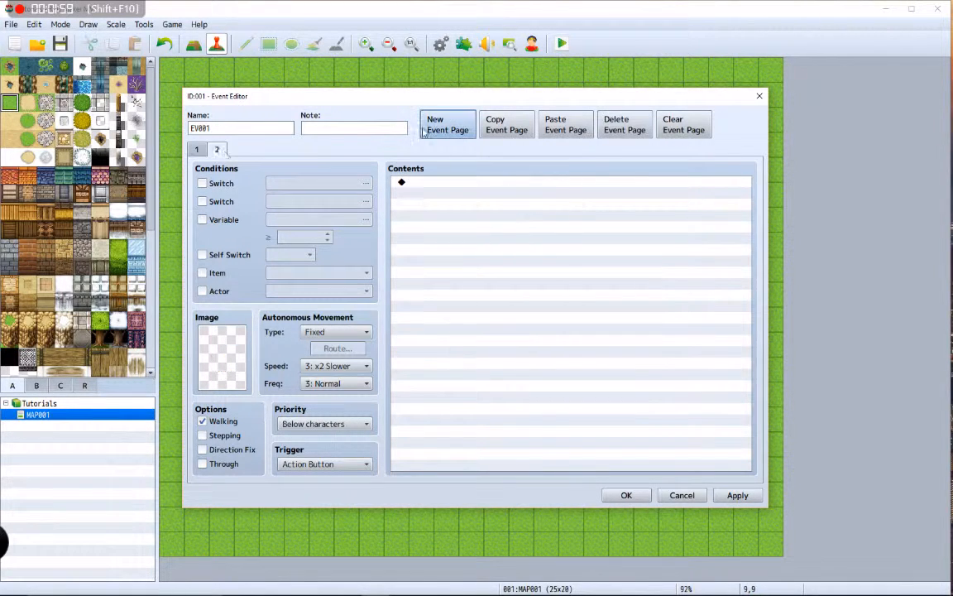
double_click(228, 356)
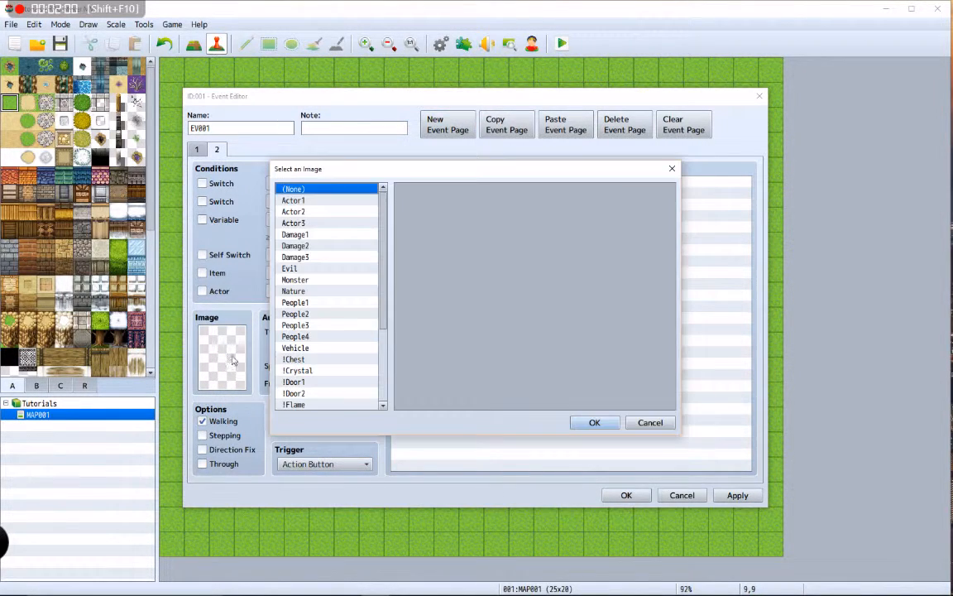
click(305, 327)
double_click(423, 192)
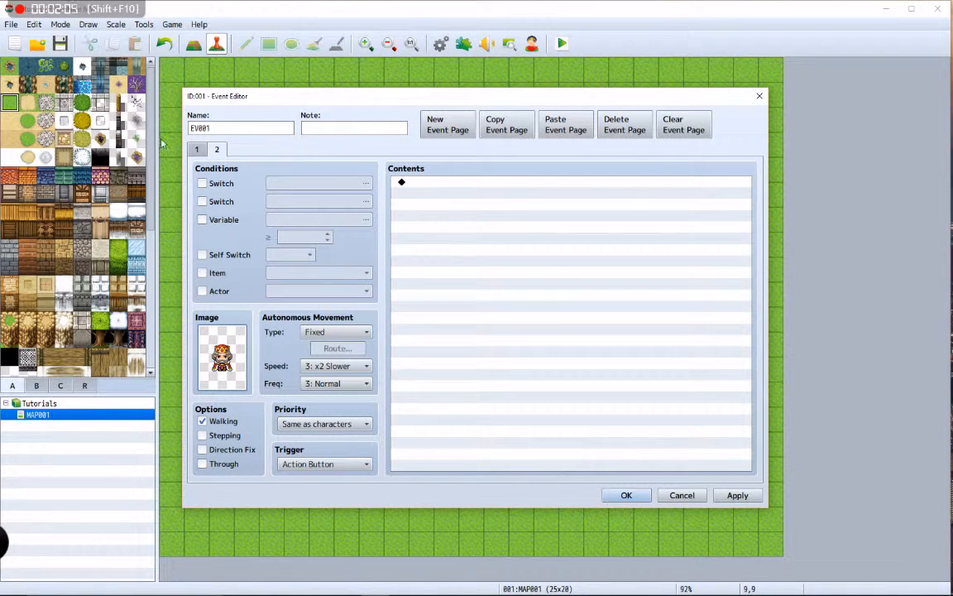
Add a Show Text command reading "Find it please" to the second page of the king event.
double_click(481, 238)
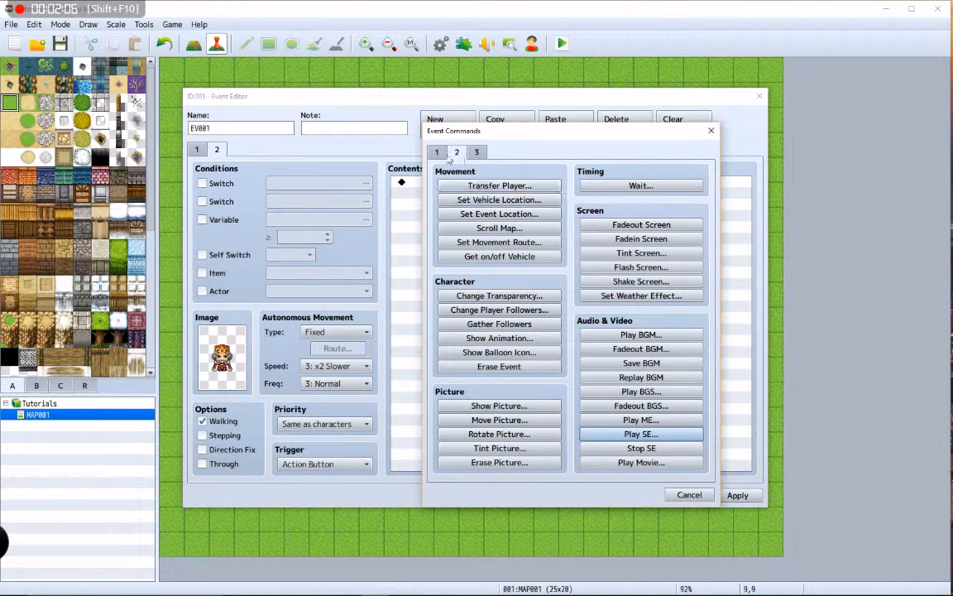
click(437, 151)
click(500, 185)
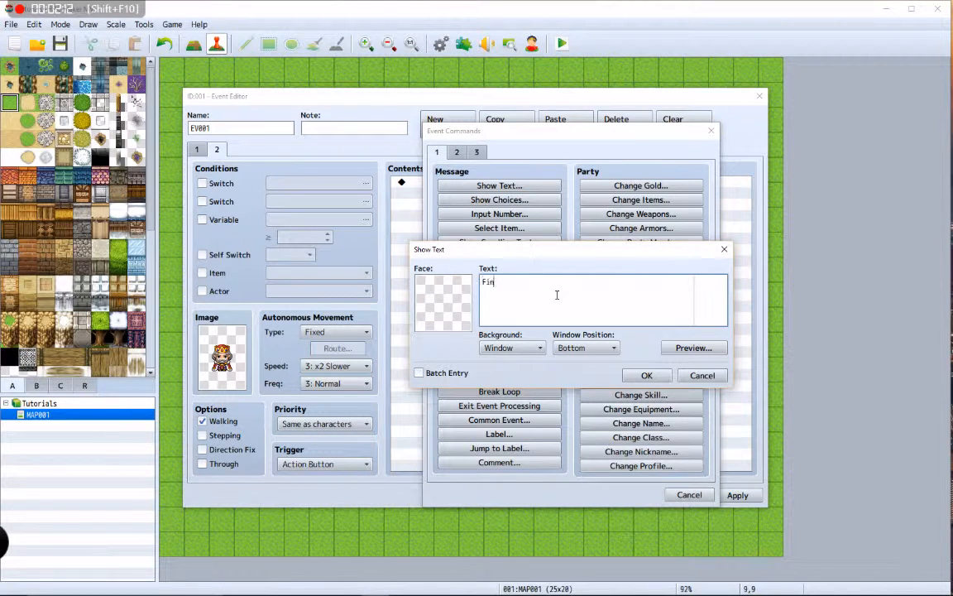
text(Find it please)
click(644, 375)
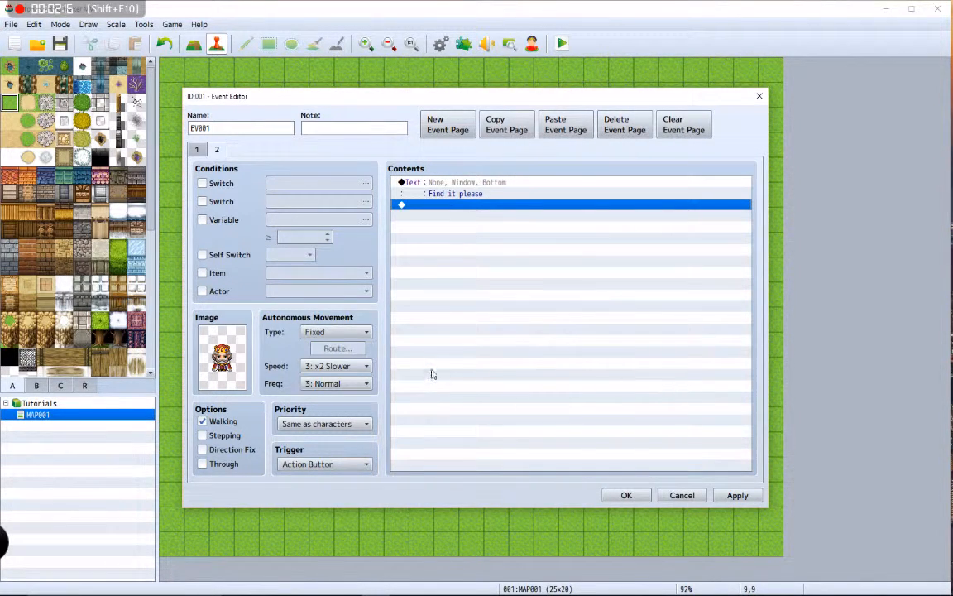
Make the second page conditional on switch 0001 and name that switch "king 1".
click(233, 185)
click(306, 184)
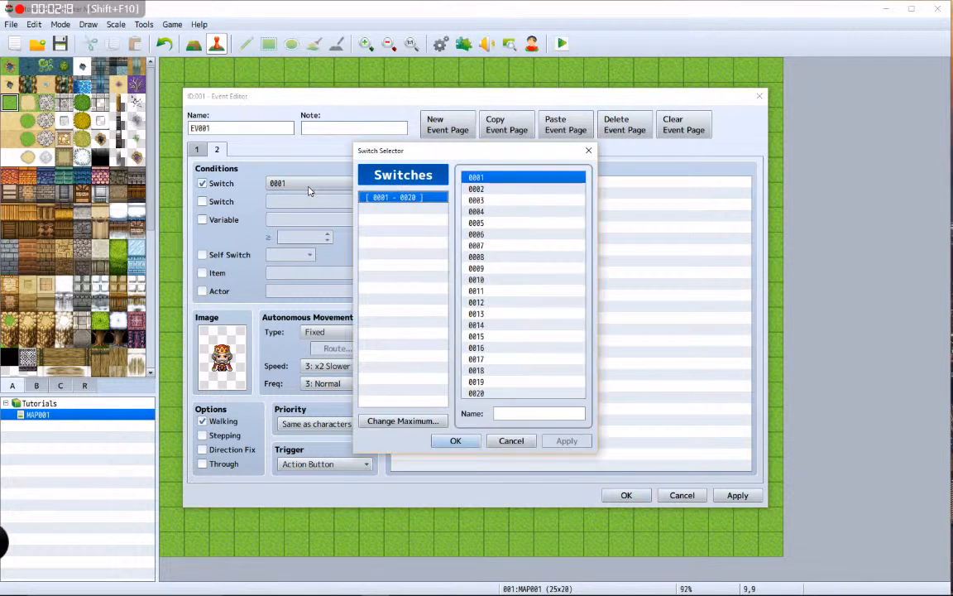
click(527, 413)
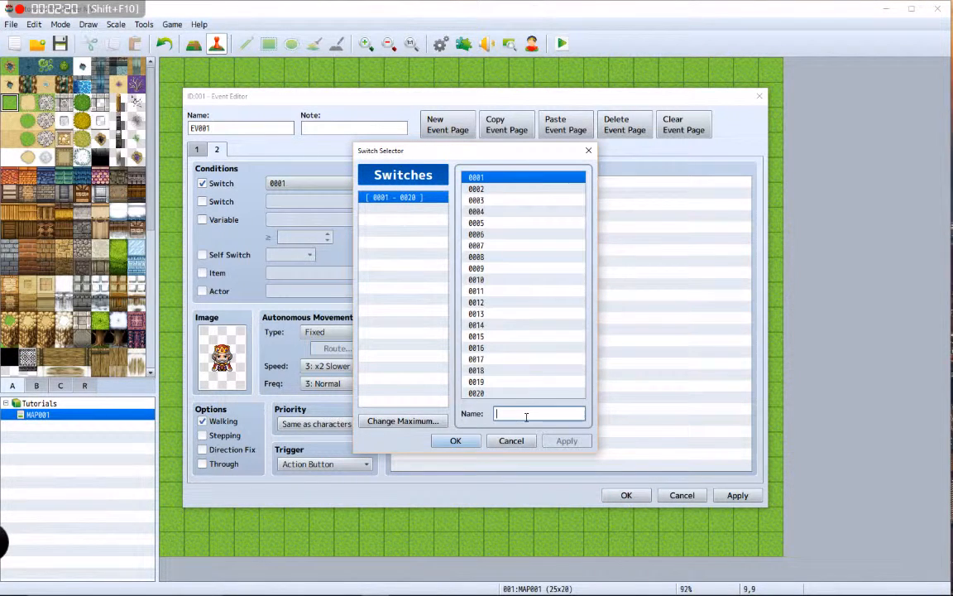
text(king 1)
key(Return)
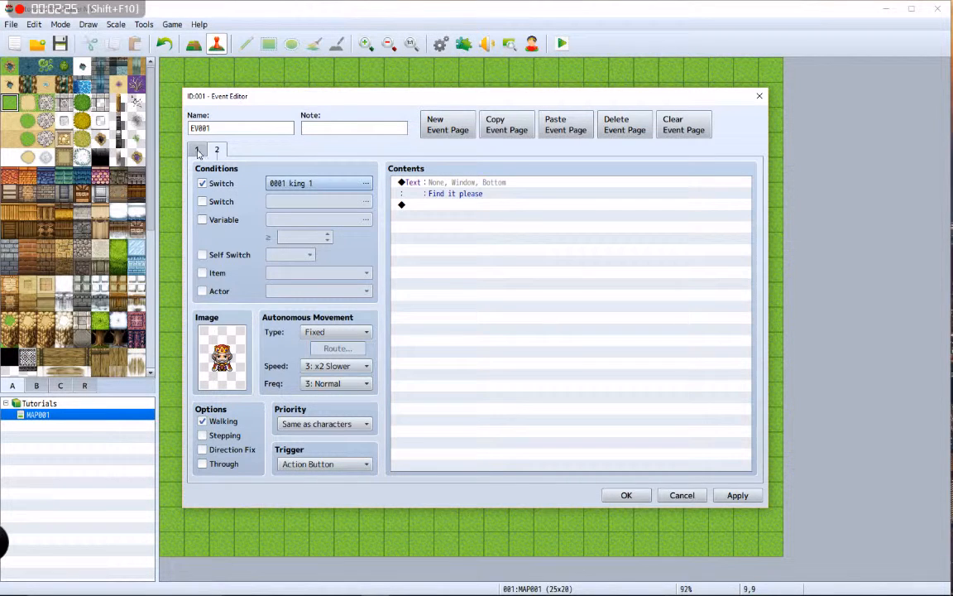
Add a Control Switches command turning 0001 king 1 ON at the end of the first page's When Yes branch.
click(198, 150)
click(467, 284)
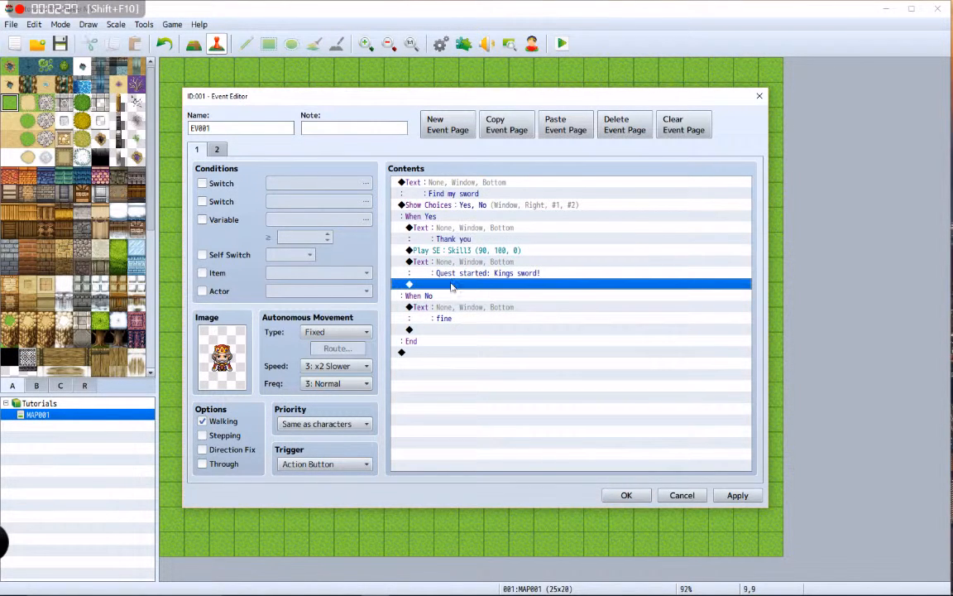
double_click(468, 284)
click(499, 282)
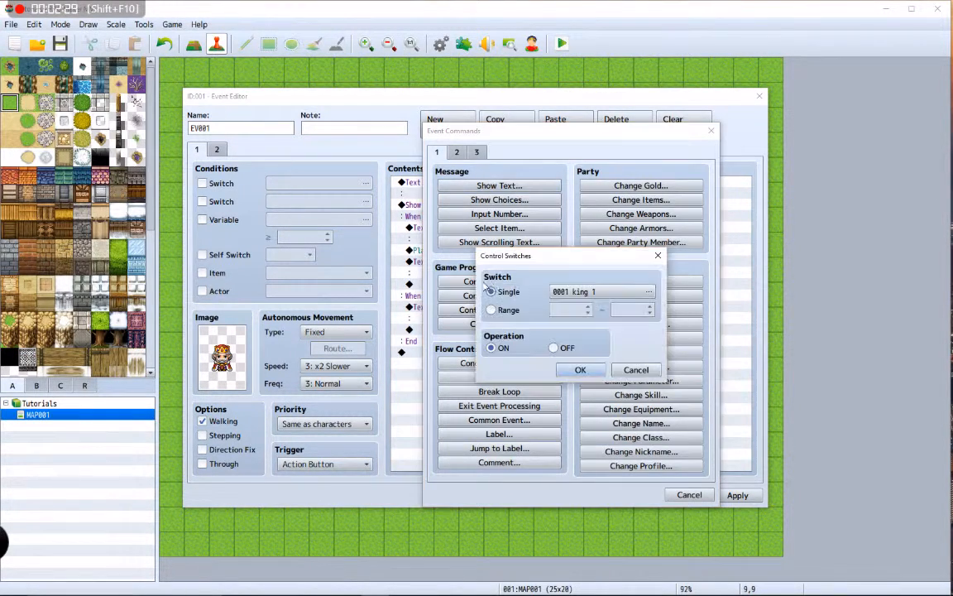
click(580, 370)
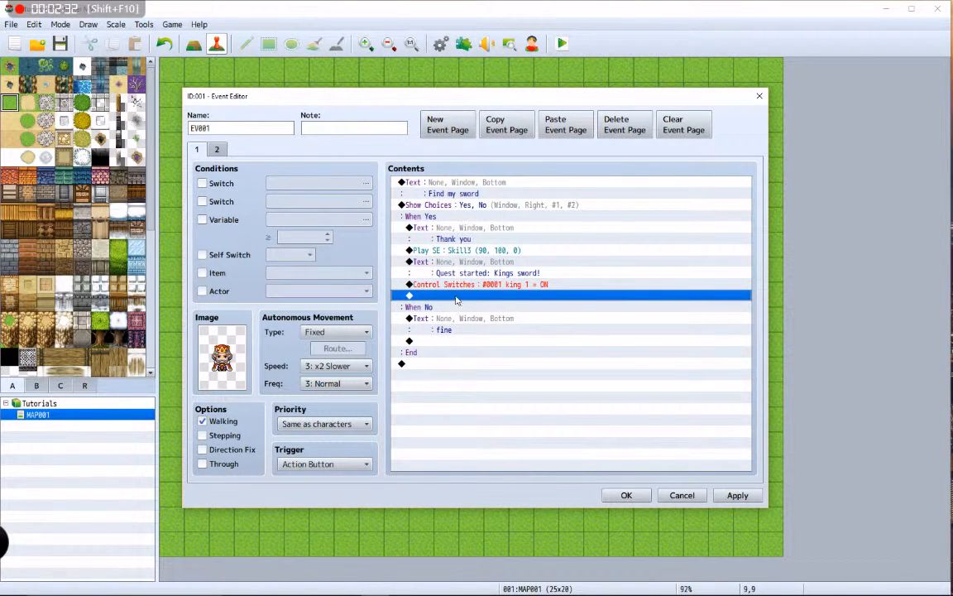
Check the second page's contents, apply the changes and close the king event.
click(217, 149)
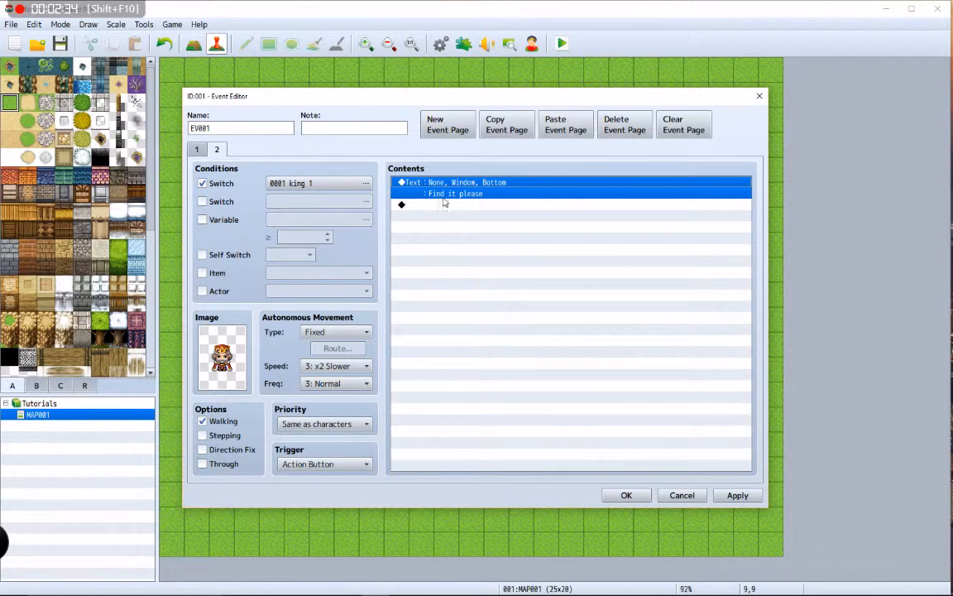
click(470, 206)
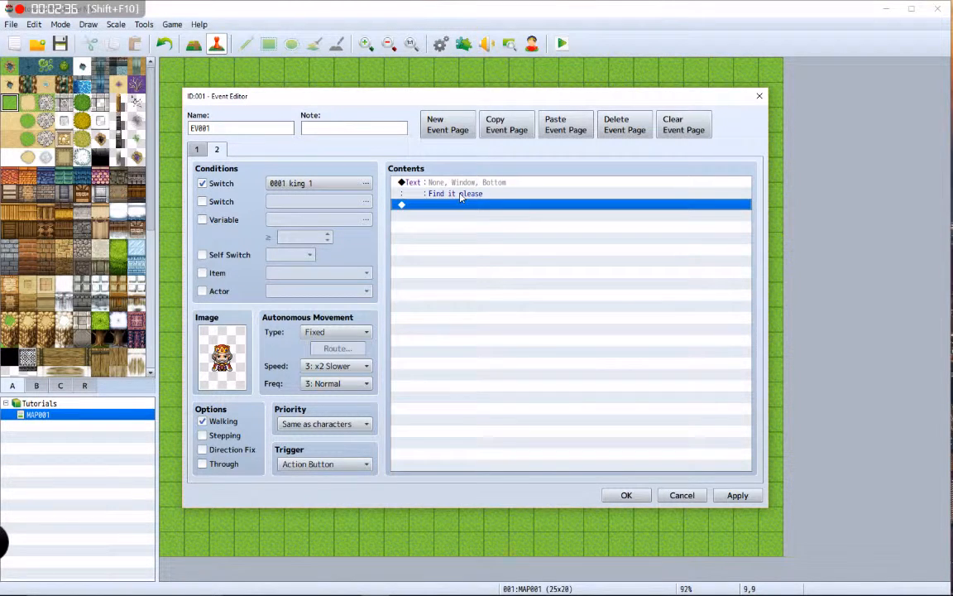
click(735, 495)
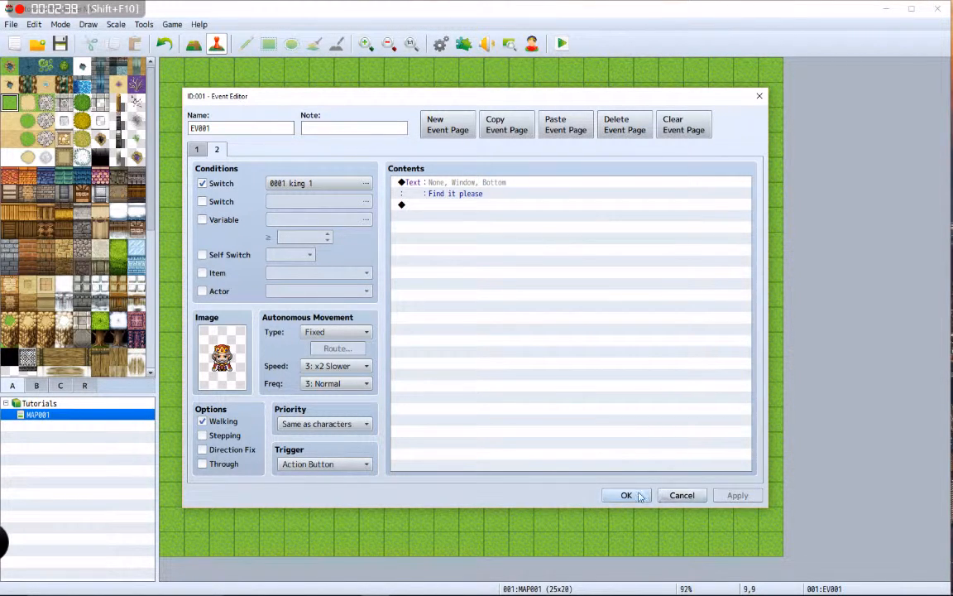
click(626, 495)
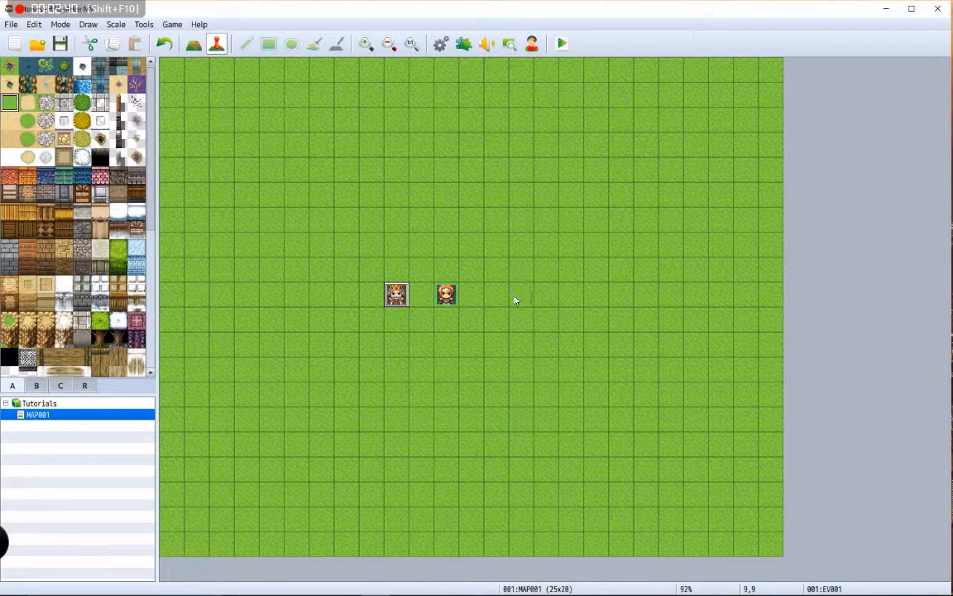
Name database item 0005 "Kings sword" and give it the sword icon 97.
click(144, 24)
click(160, 38)
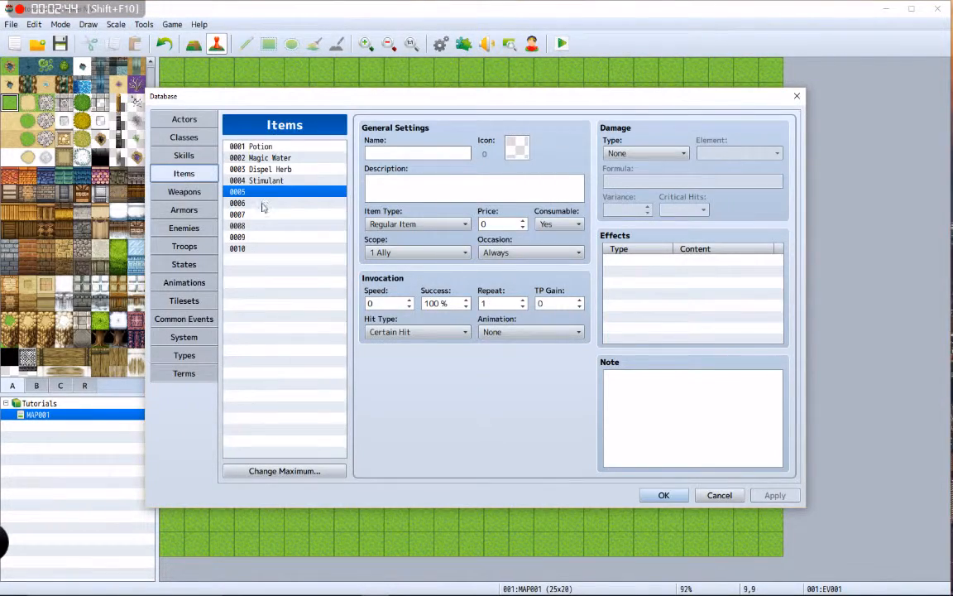
click(384, 154)
text(Kings )
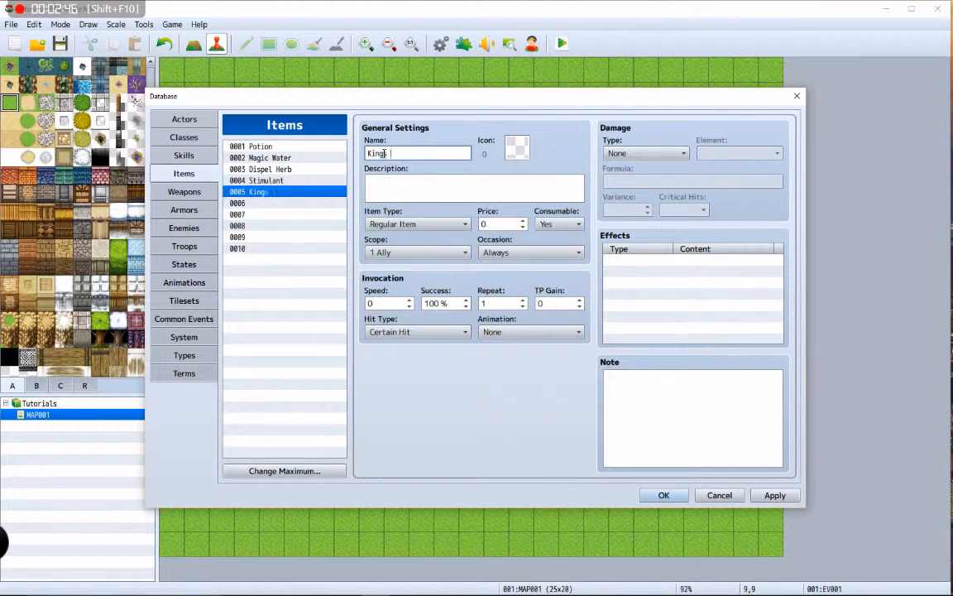
text(sword)
double_click(515, 146)
double_click(352, 300)
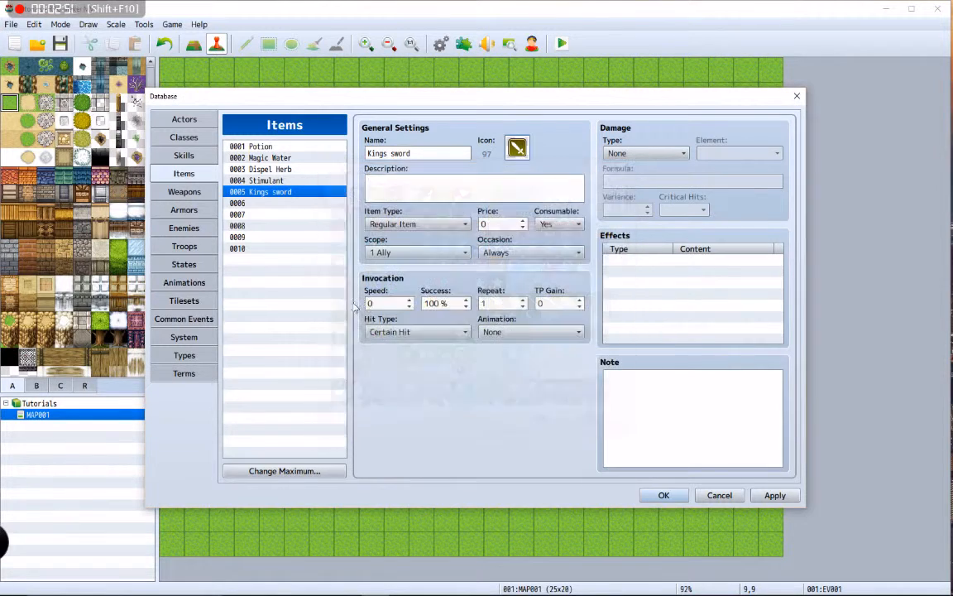
Give the Kings sword item the description "Sword of king." and set its item type to Key Item.
click(423, 188)
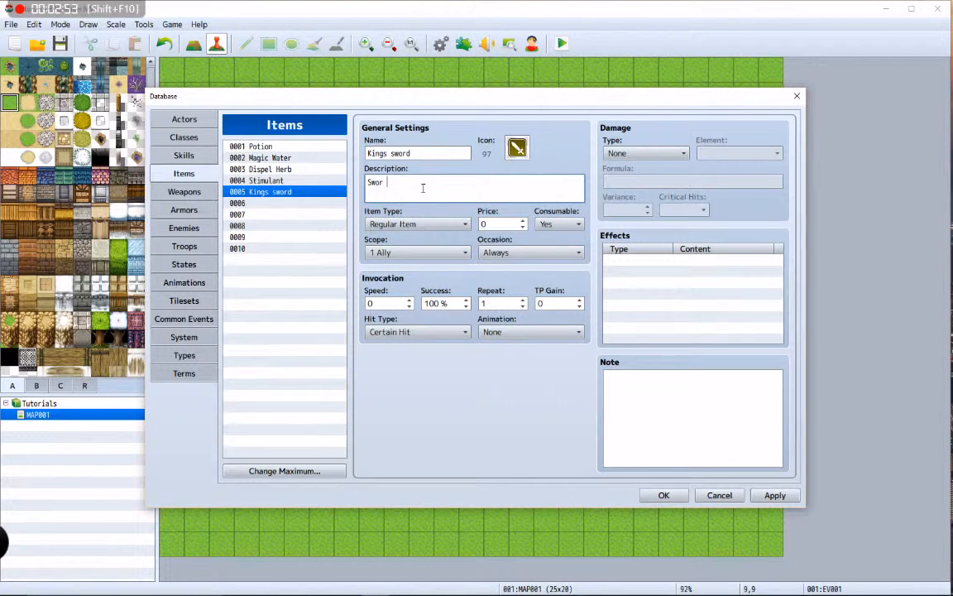
text(Sword of king.)
click(410, 224)
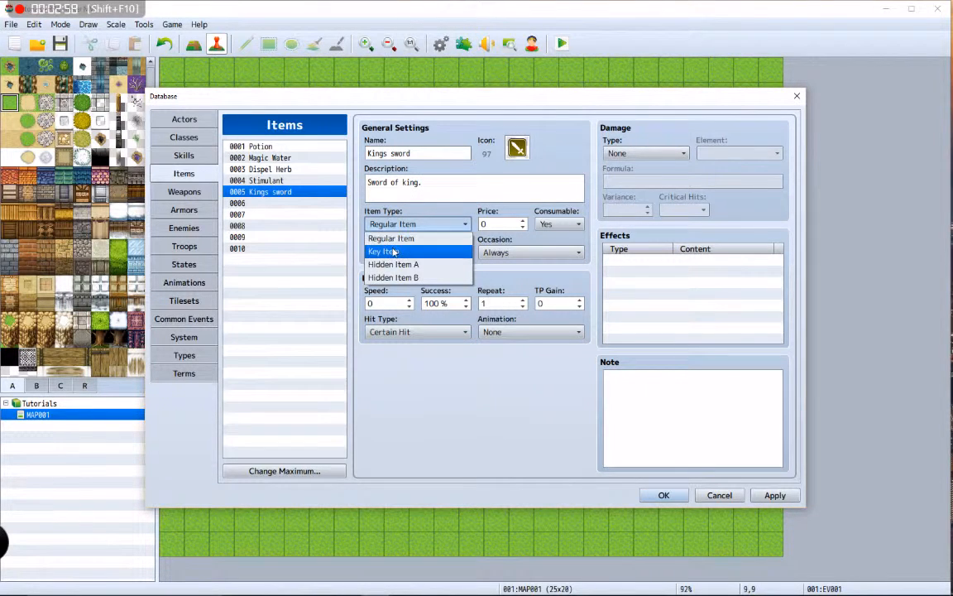
click(395, 253)
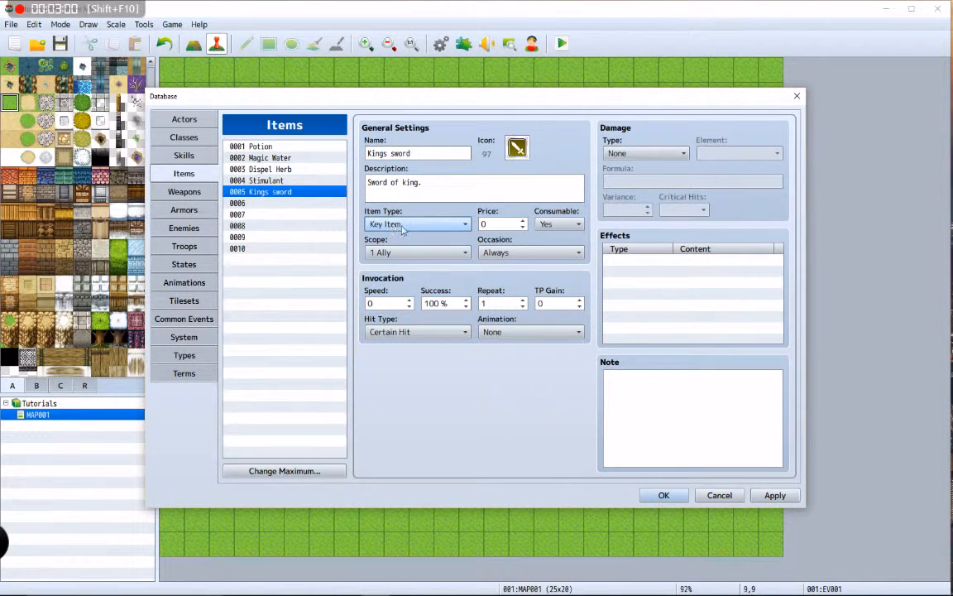
Set the Kings sword's Consumable option to No and save the database changes.
click(559, 224)
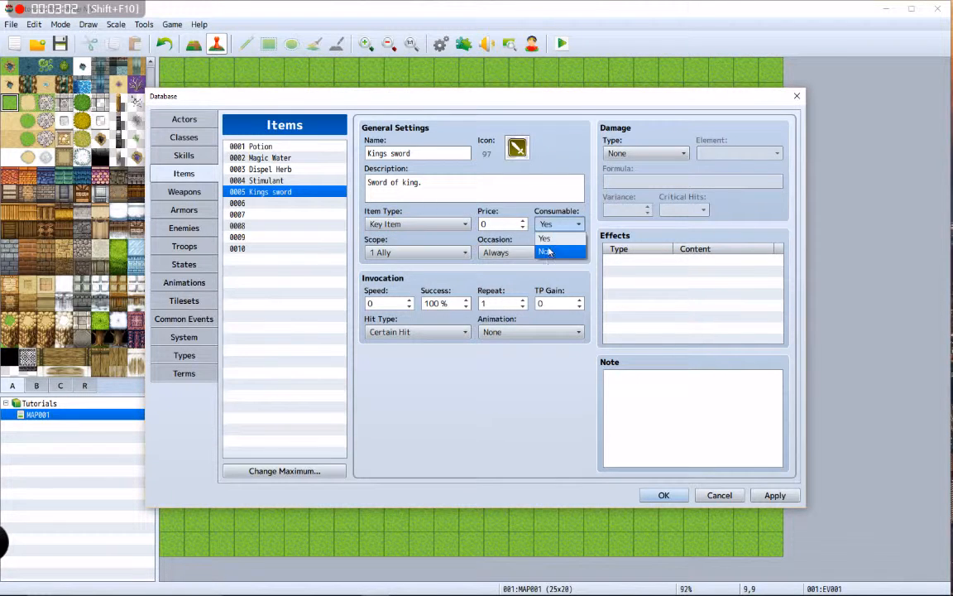
click(548, 252)
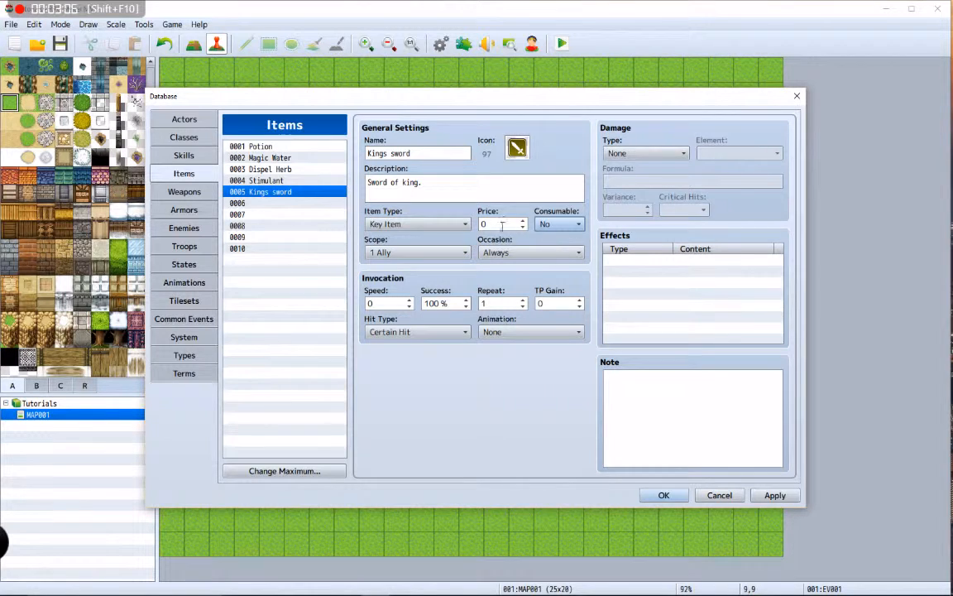
click(775, 495)
click(672, 496)
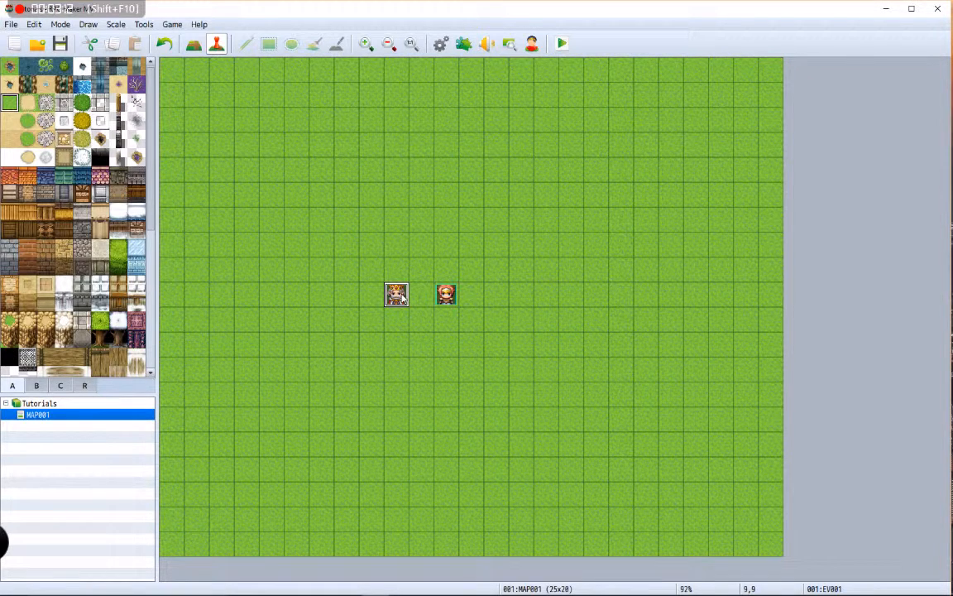
Create a new event on map tile 13,9 and assign it the golden sword image from !Other1.
click(496, 298)
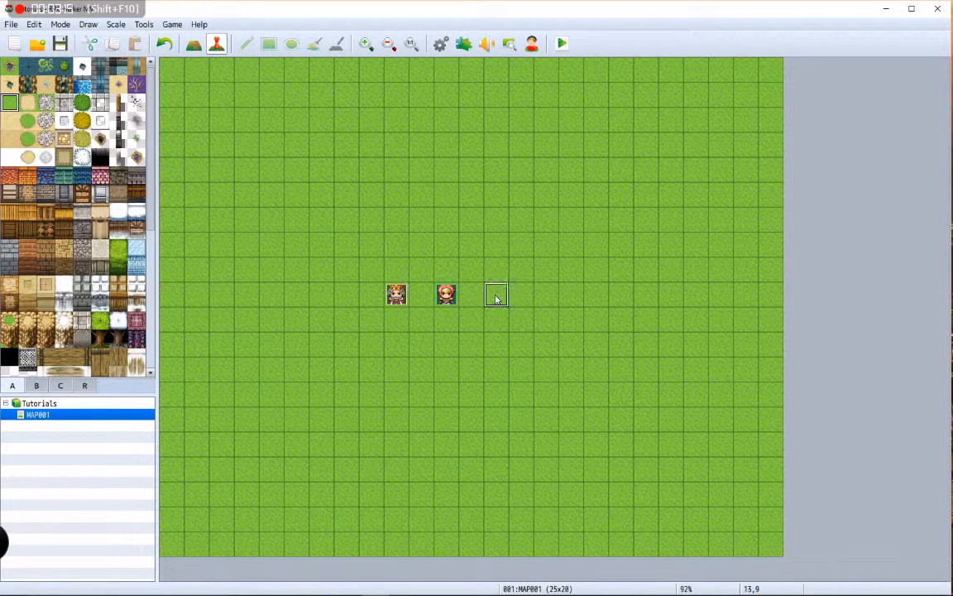
right_click(496, 298)
click(515, 315)
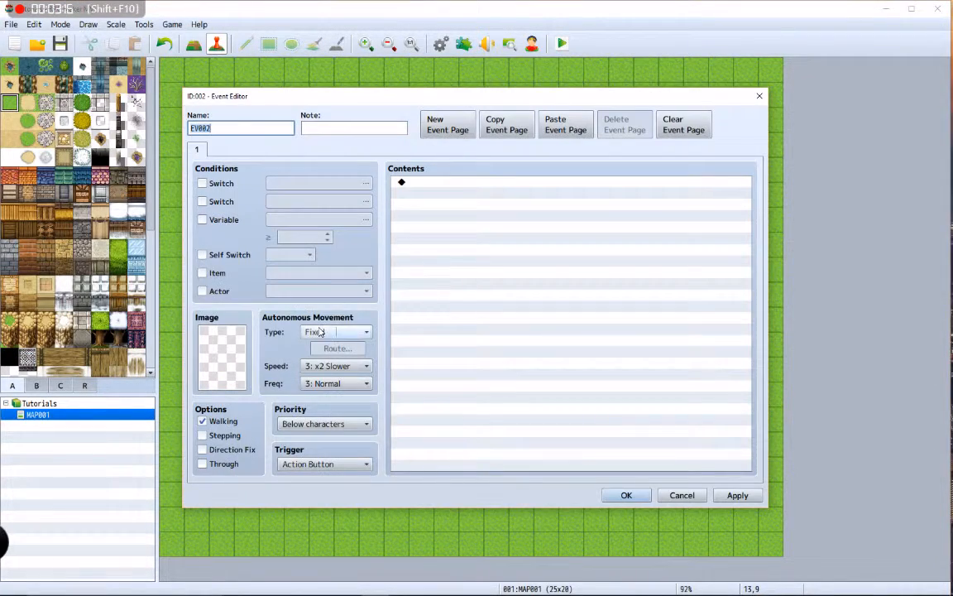
double_click(220, 352)
scroll(321, 331, down, 4)
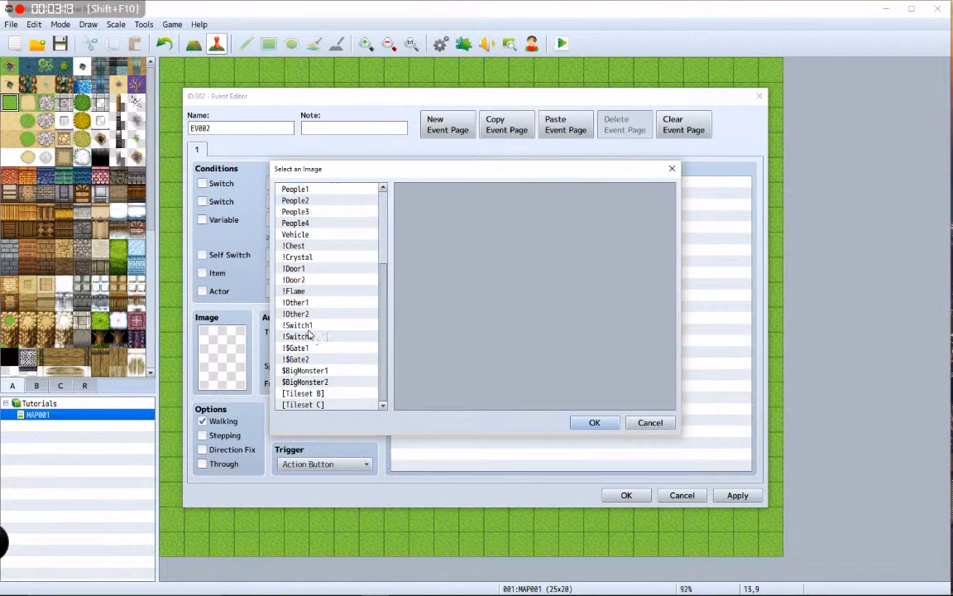
click(300, 303)
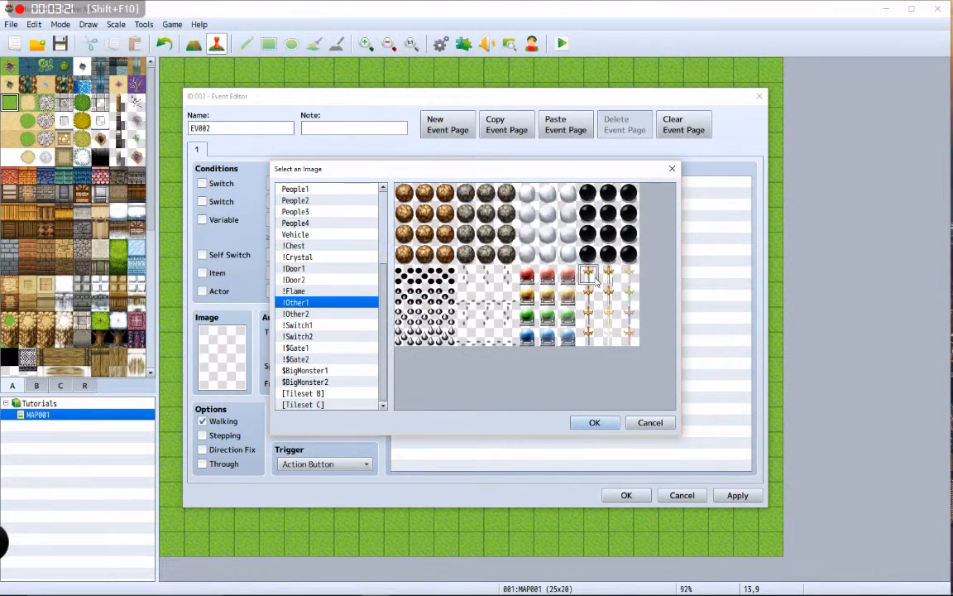
double_click(596, 294)
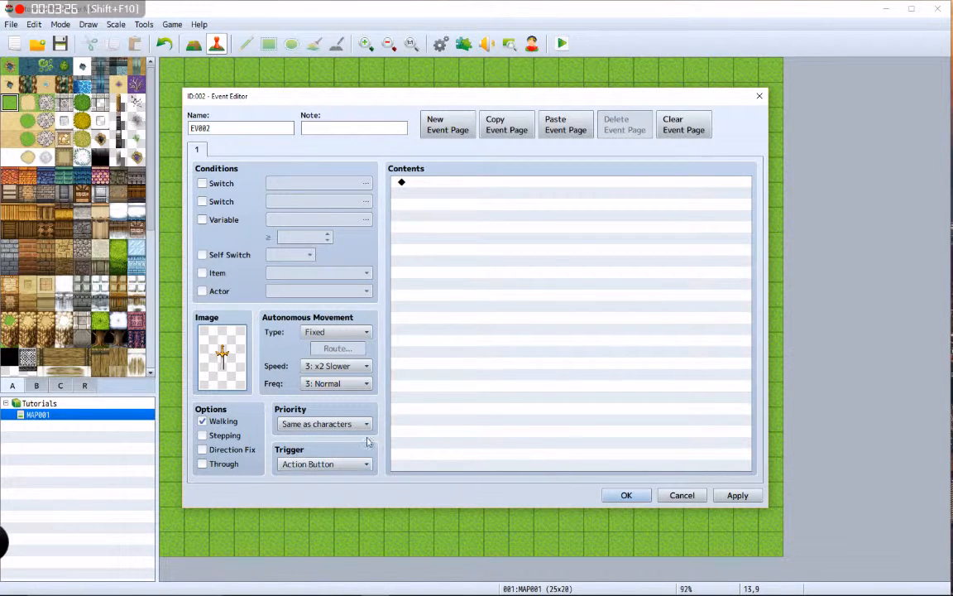
Add a Show Text command reading "What a nice shiney sword." to the sword event.
double_click(403, 270)
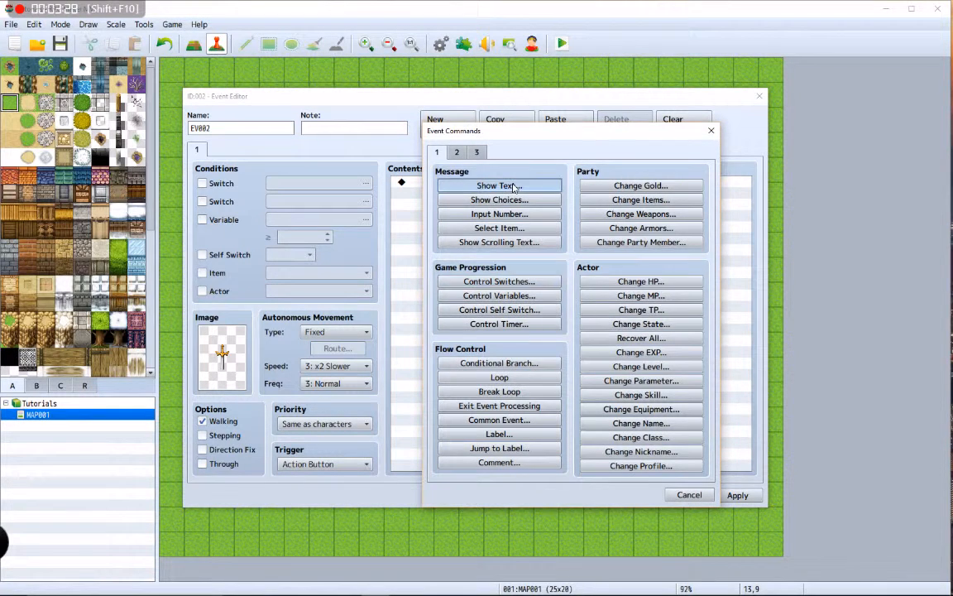
click(512, 186)
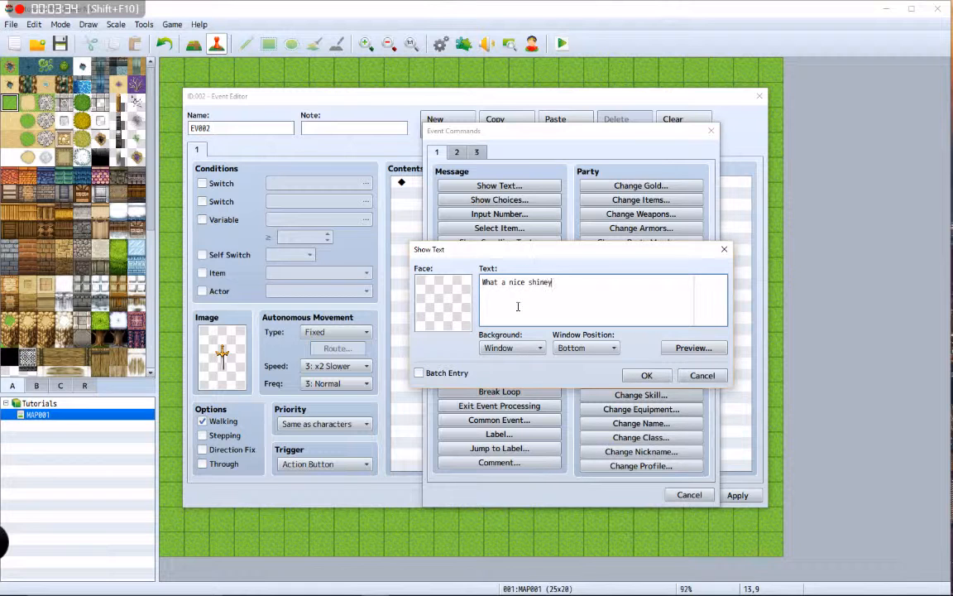
click(646, 375)
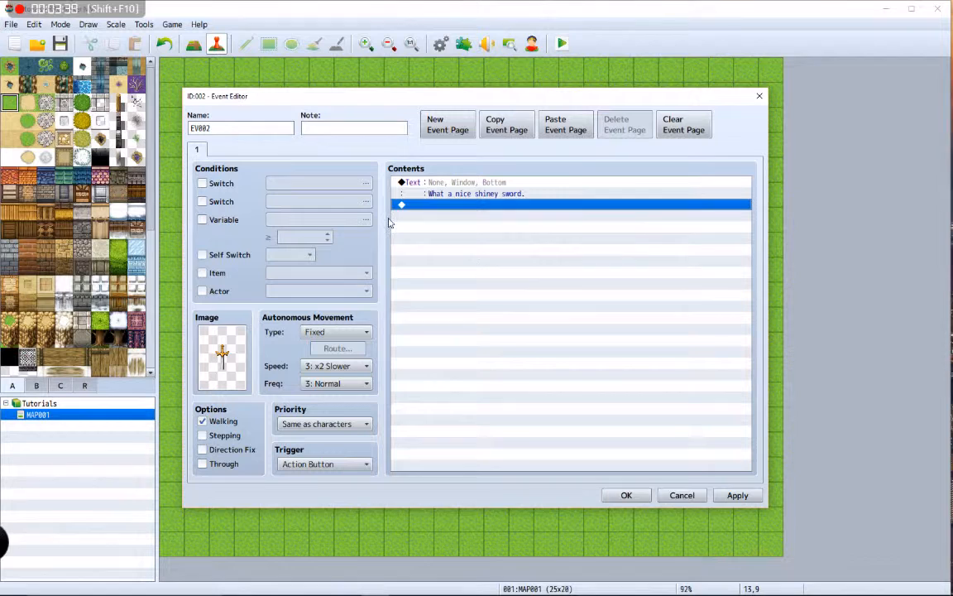
Add a second page to the sword event, conditional on switch 0002 named "sword 1", leaving its image and contents empty.
click(430, 132)
click(203, 182)
click(314, 183)
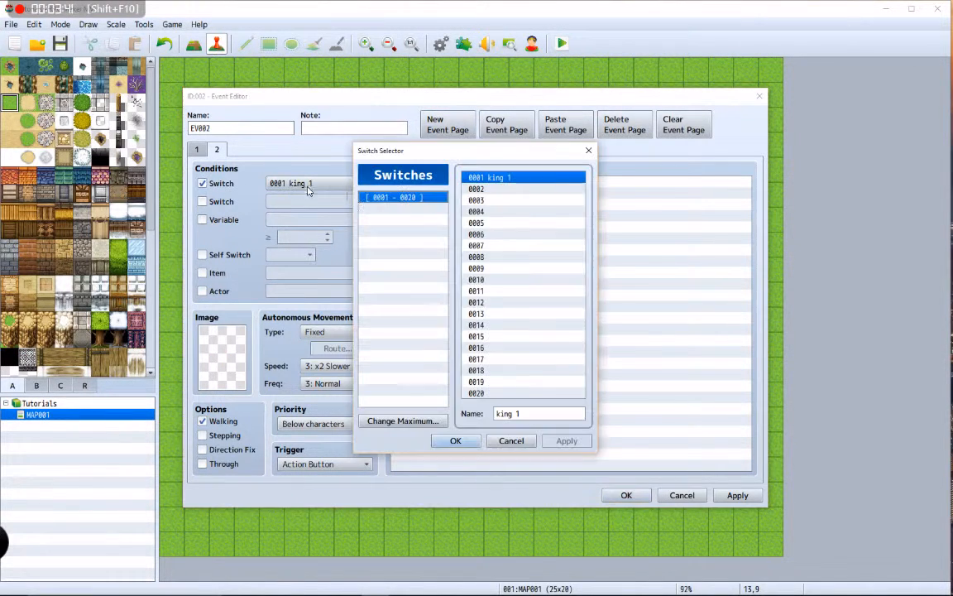
click(488, 189)
click(506, 410)
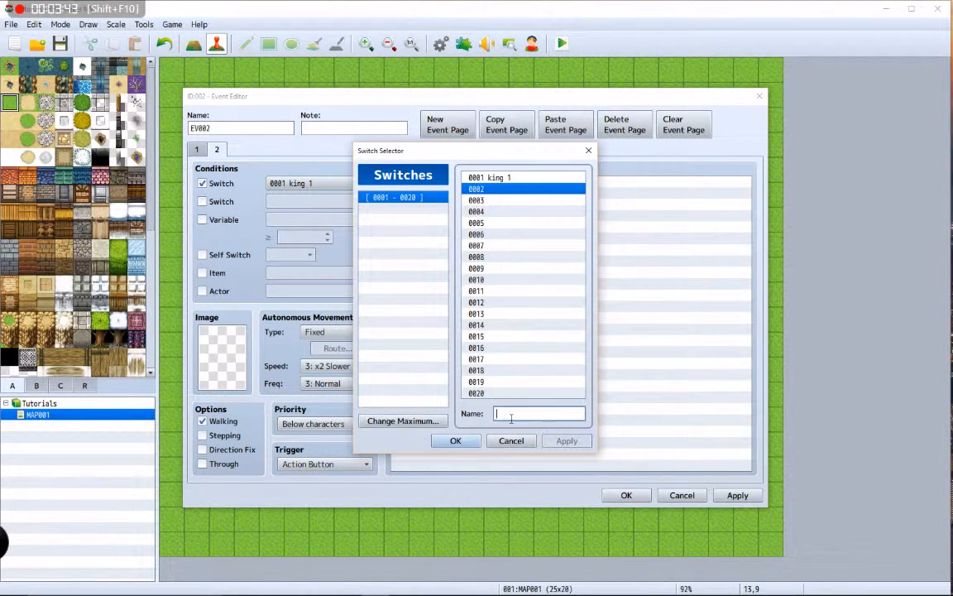
text(sword 1)
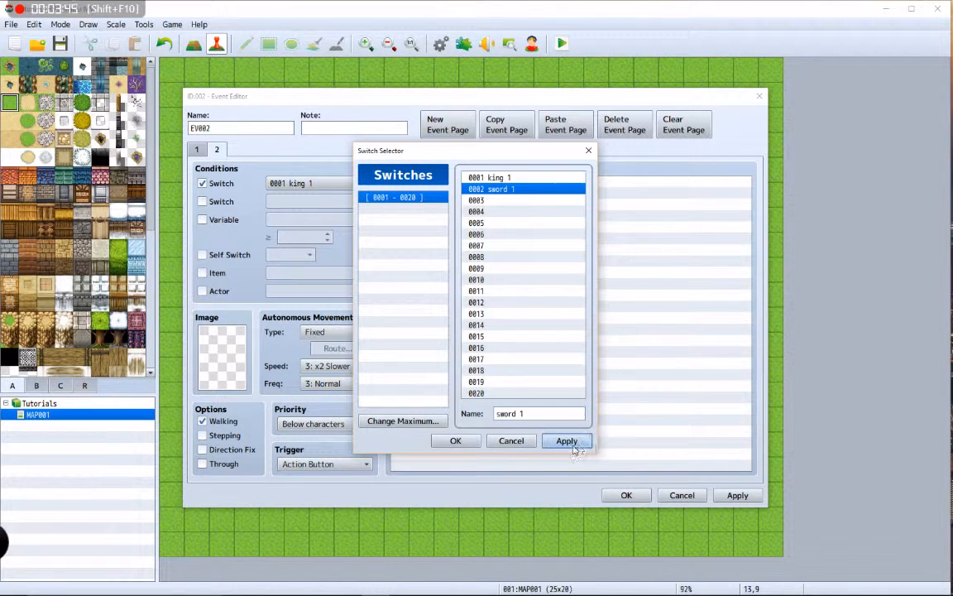
click(455, 440)
double_click(469, 260)
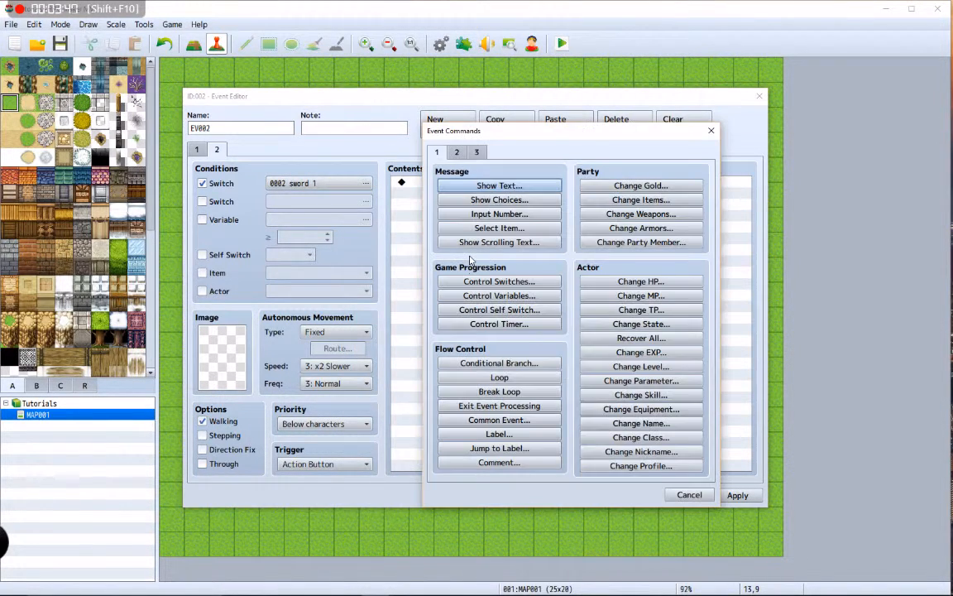
key(Escape)
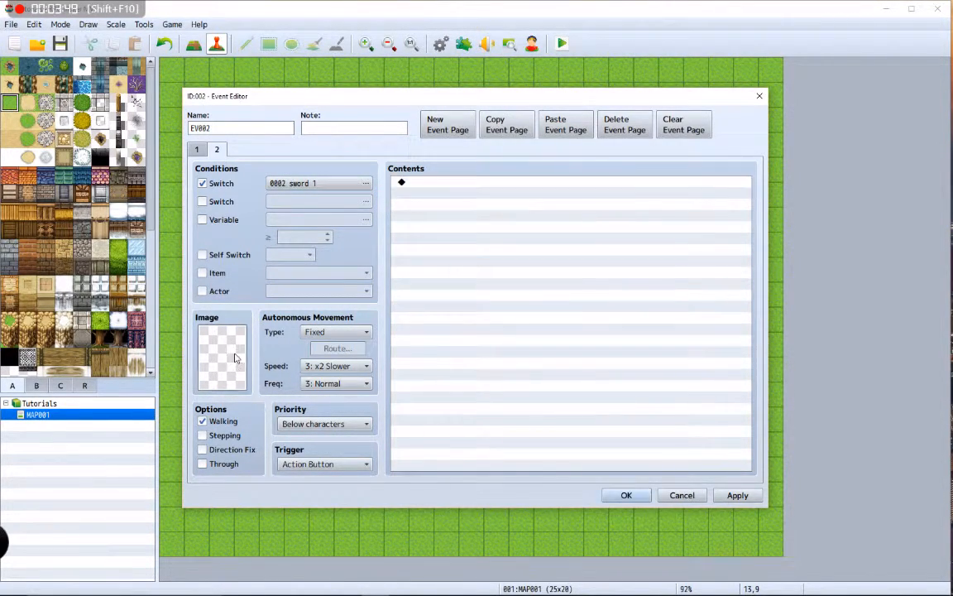
Assign the golden sword image from !Other1 to the sword event's second page.
double_click(217, 327)
scroll(273, 340, down, 4)
click(286, 302)
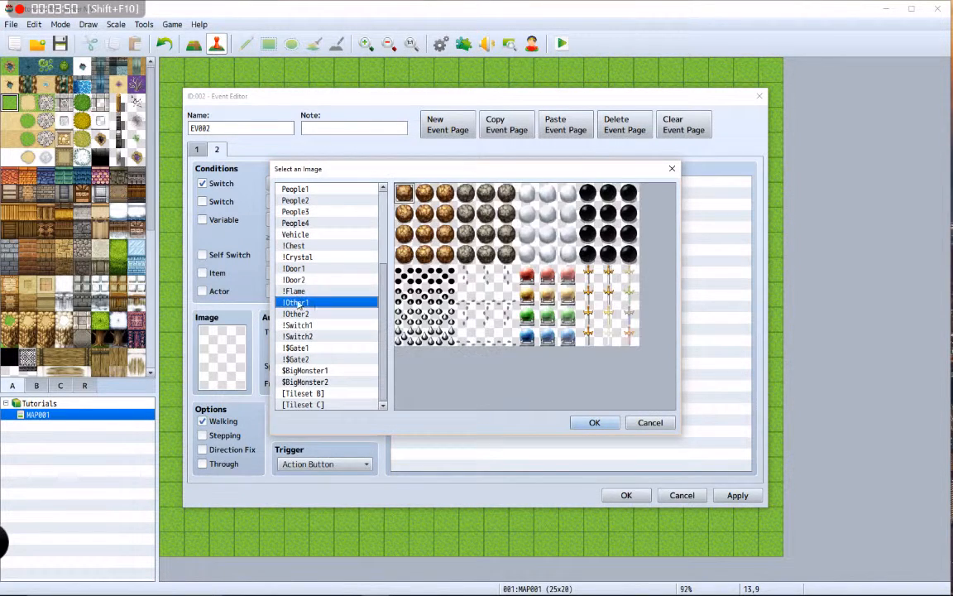
double_click(589, 281)
Add a Show Text command reading "[Kings sword obtained]" to the sword event's second page.
double_click(455, 281)
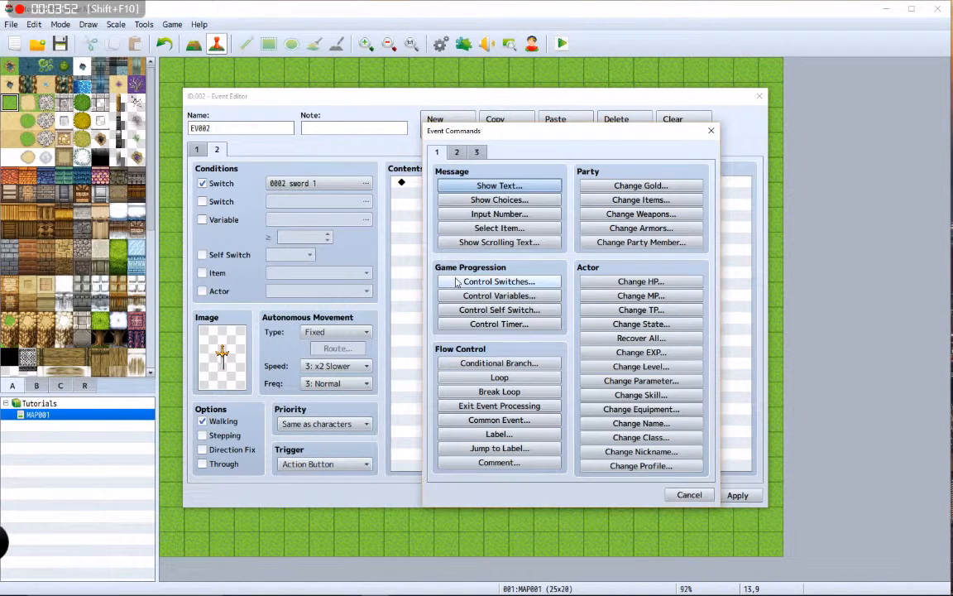
click(494, 187)
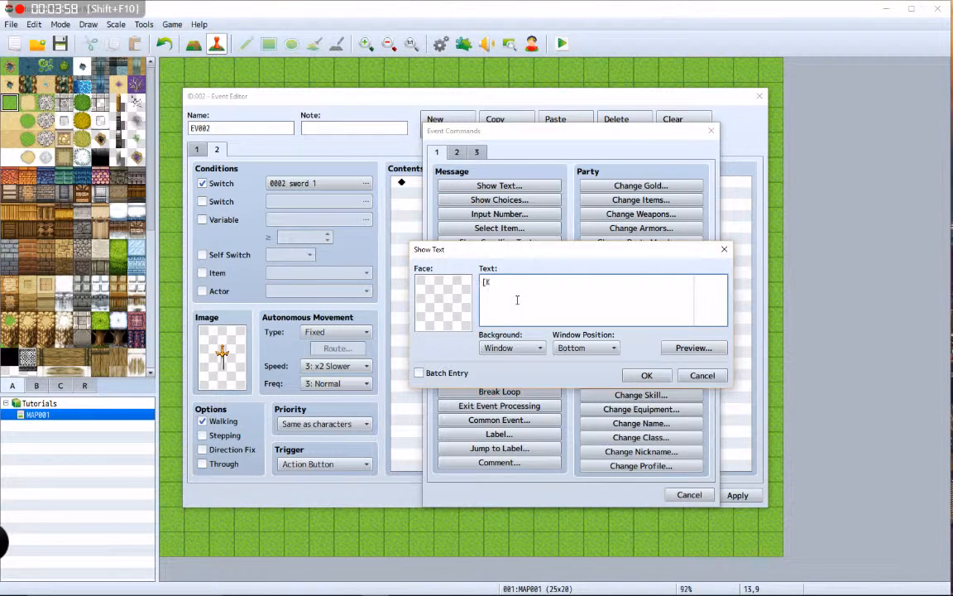
text([Kings sword obtained)
click(645, 376)
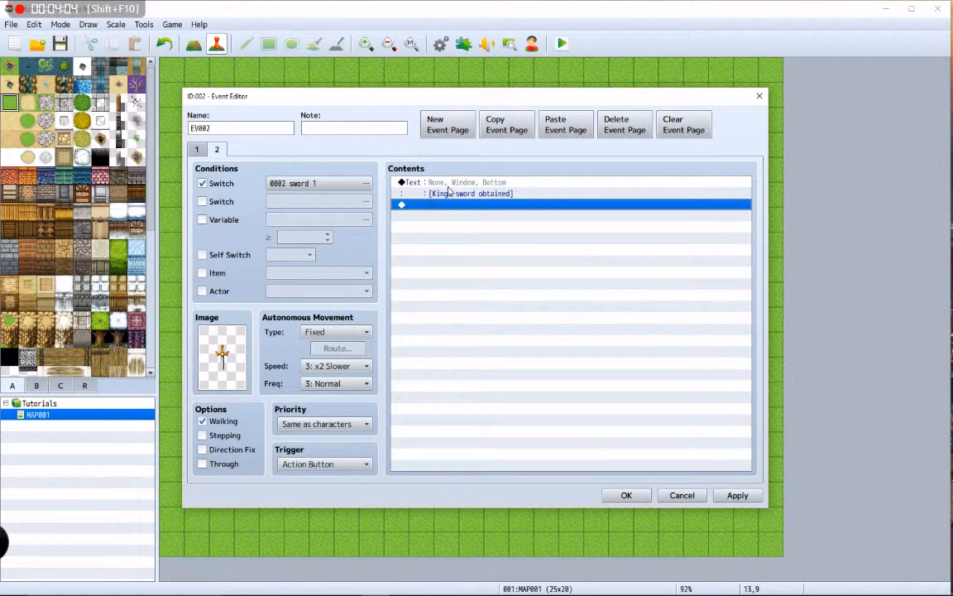
Add a Change Items command after the message that increases Kings sword by a constant 1.
double_click(403, 204)
click(641, 199)
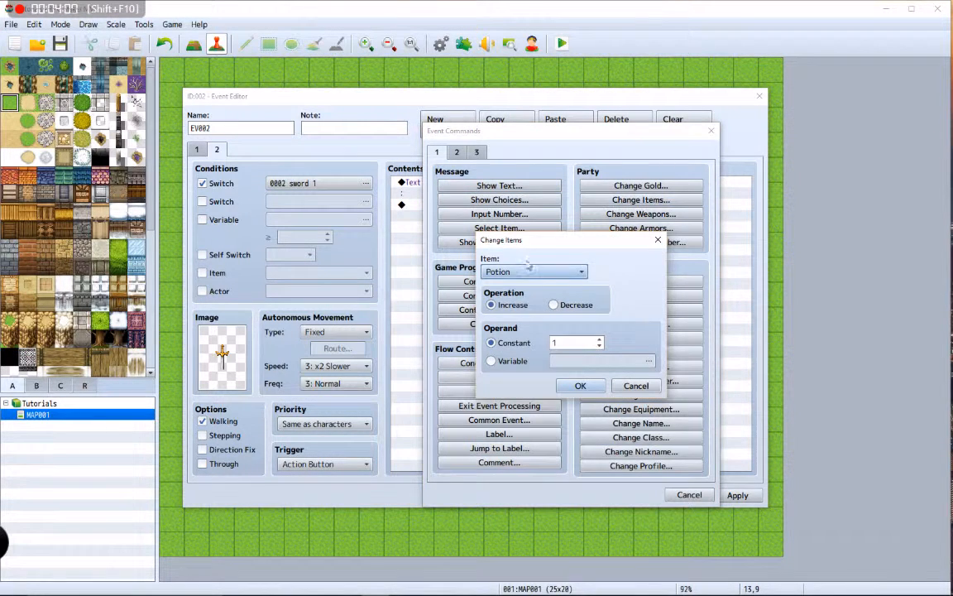
click(530, 271)
key(Down)
key(Down)
key(Down)
key(Down)
key(Return)
click(579, 386)
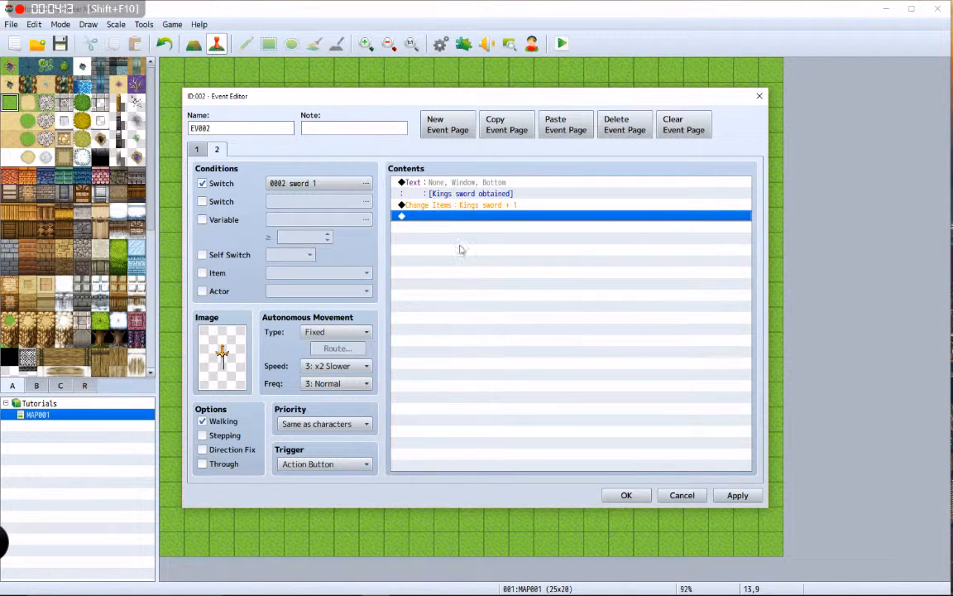
Insert a Play SE command with the Item3 sound above the "Kings sword obtained" message, at volume 90, pitch 100 and pan 0.
click(452, 189)
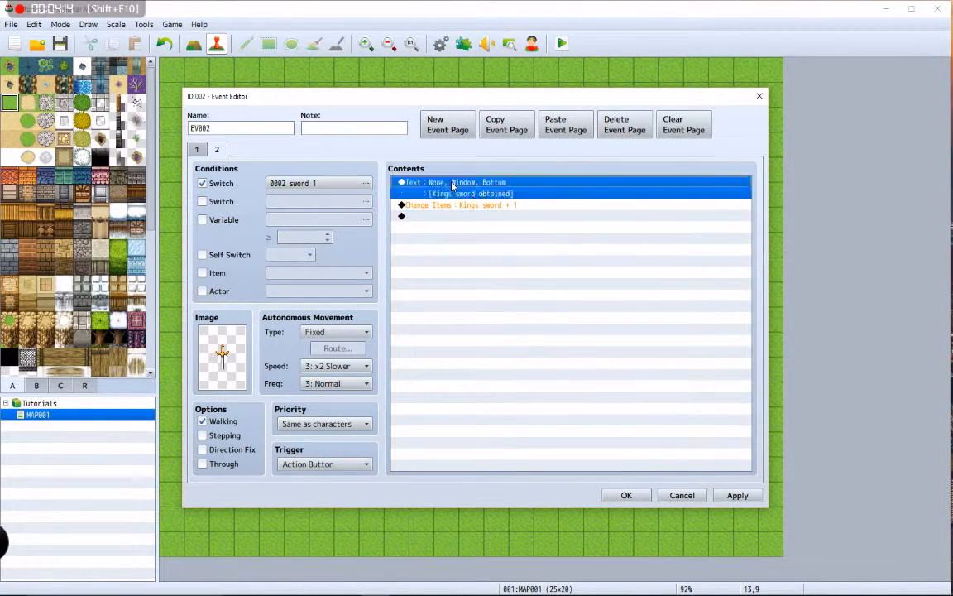
key(Insert)
click(456, 153)
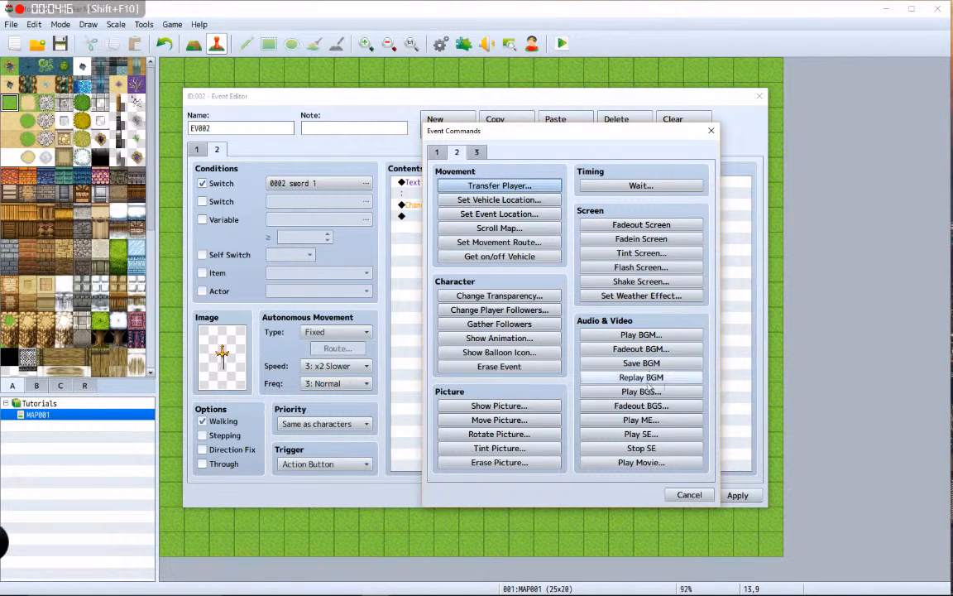
click(642, 433)
drag(585, 230, 602, 289)
scroll(544, 269, down, 10)
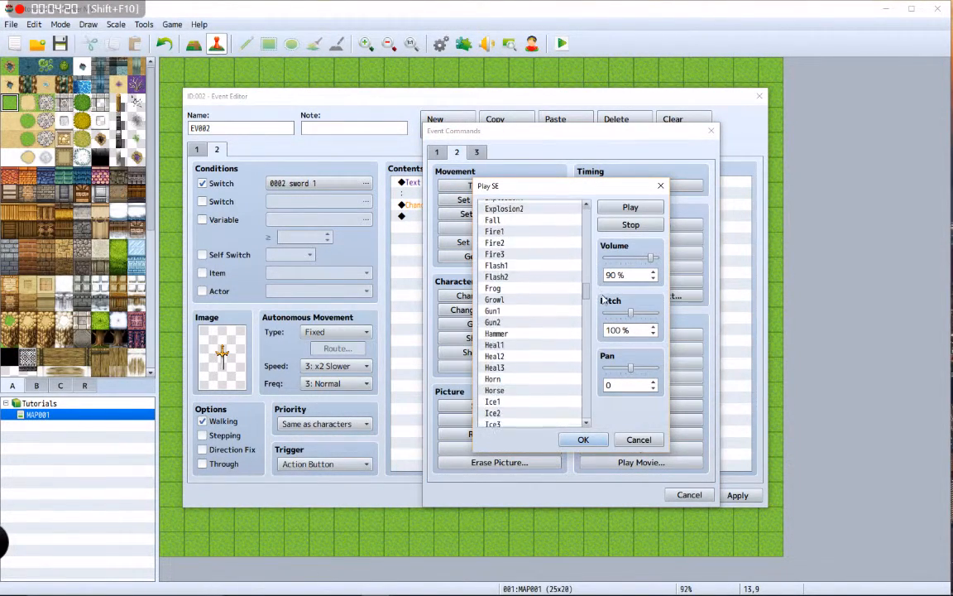
click(516, 336)
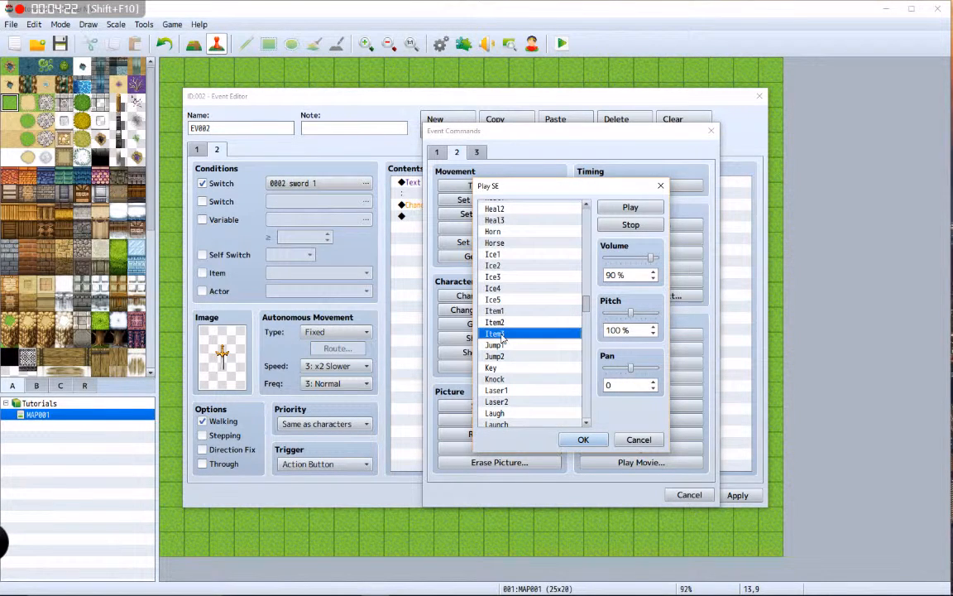
click(584, 440)
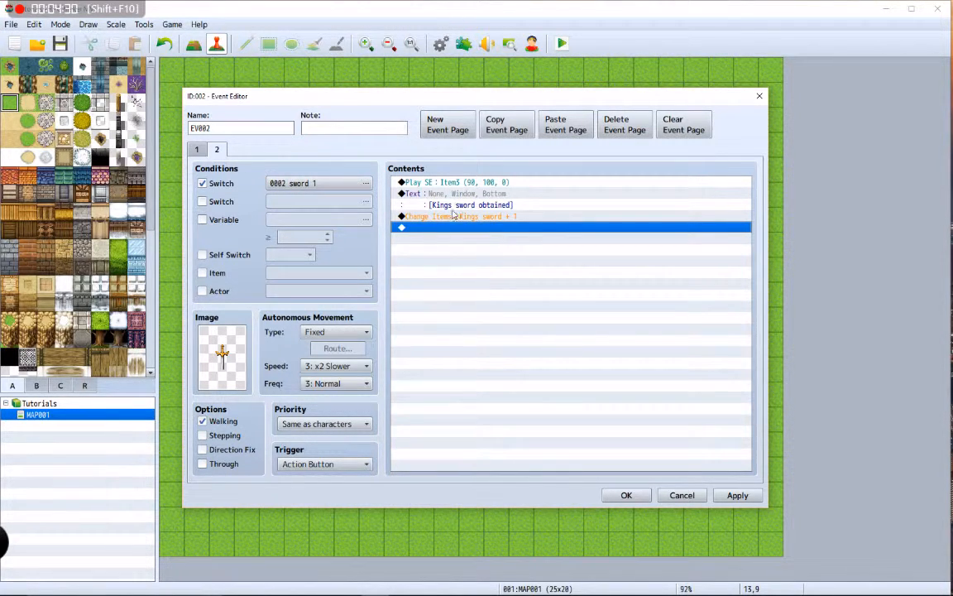
Add an Erase Event command at the end of the sword event's second page, then apply and close the event.
double_click(403, 225)
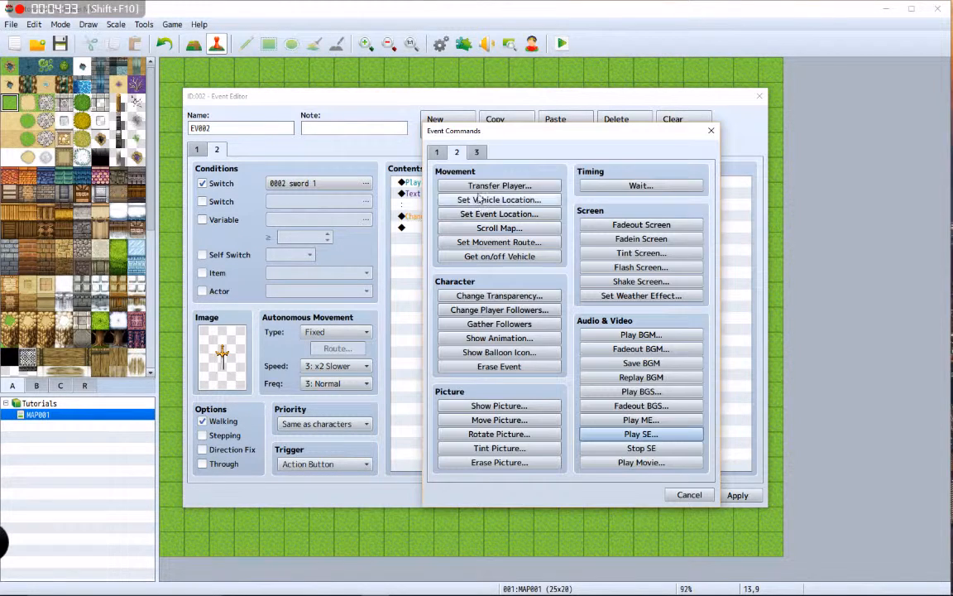
click(456, 153)
click(497, 365)
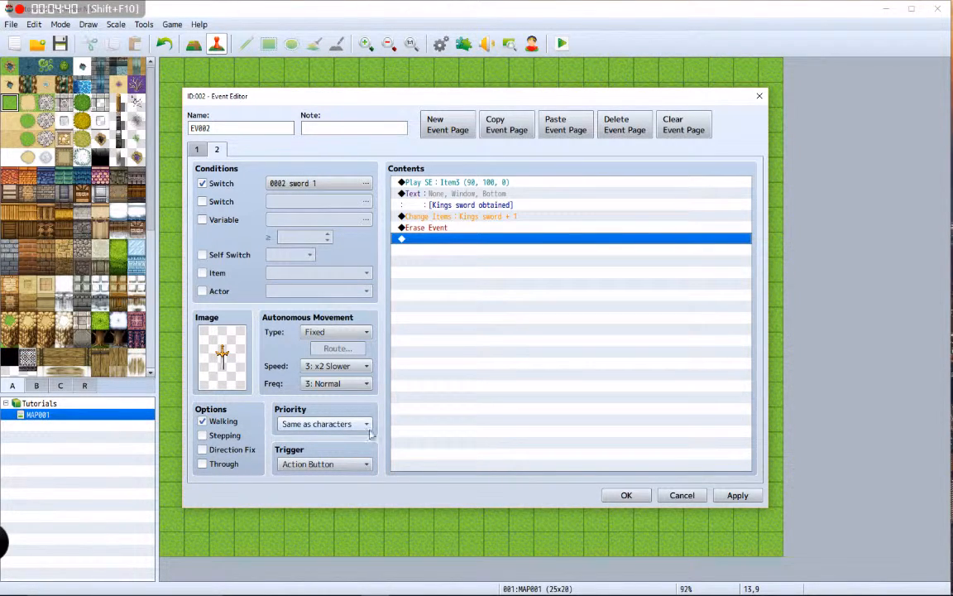
click(736, 495)
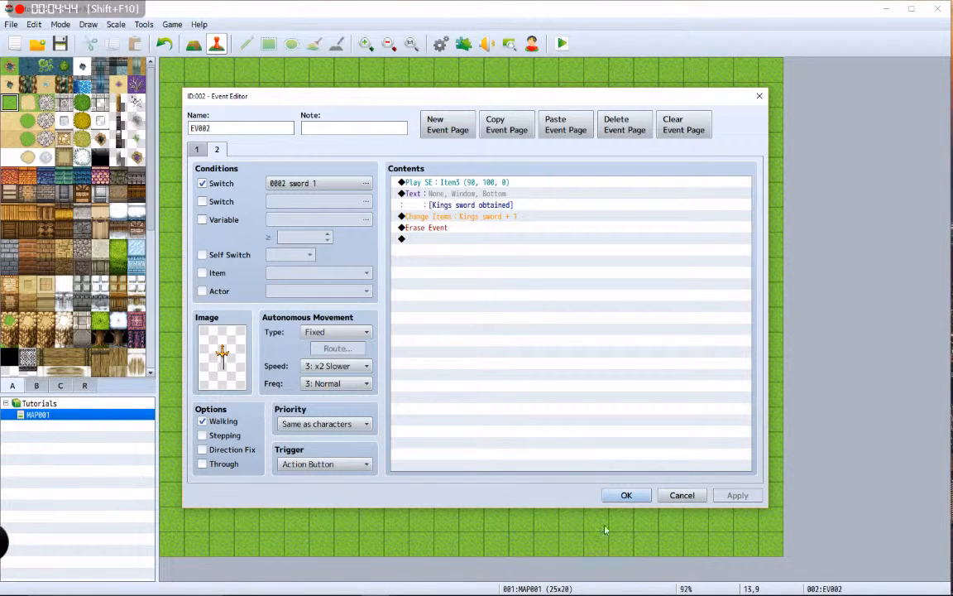
click(627, 495)
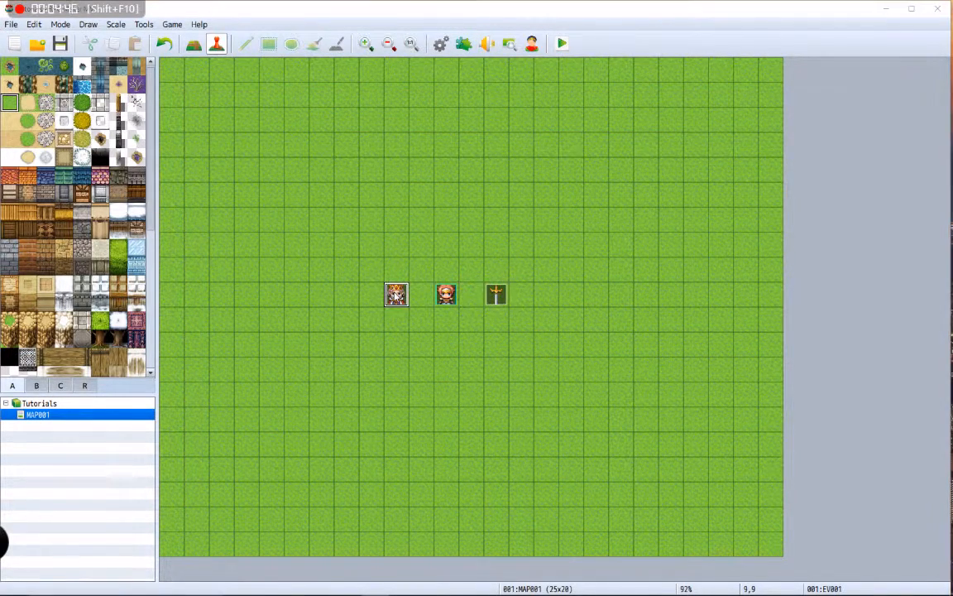
Open the king event on map tile 9,9 and add a third event page.
double_click(396, 294)
click(672, 496)
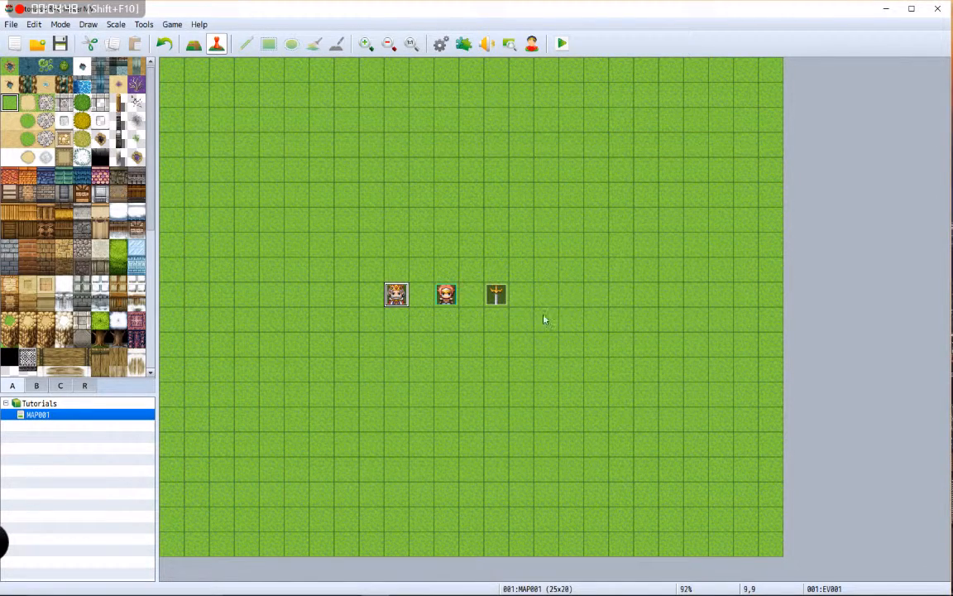
double_click(396, 294)
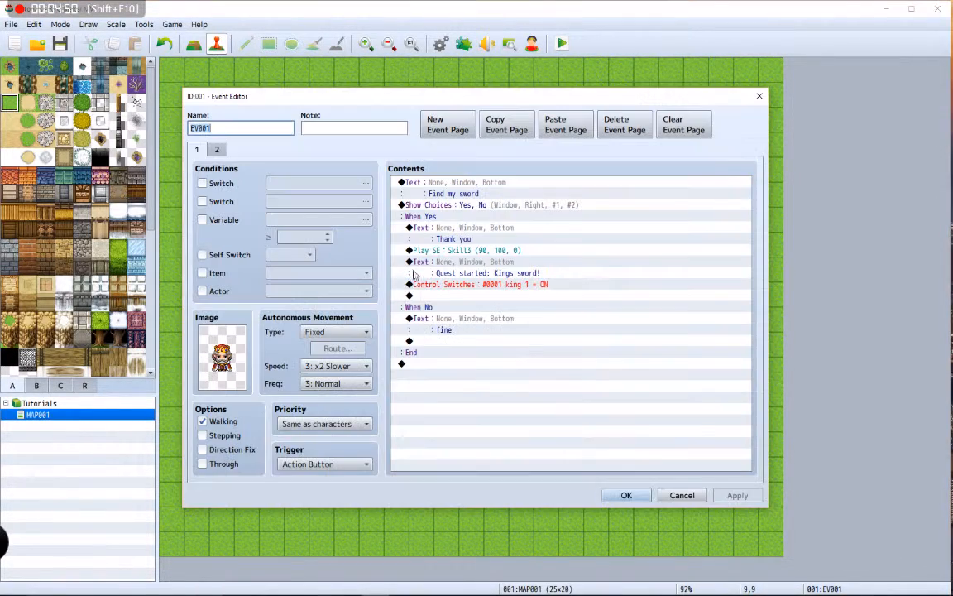
click(217, 149)
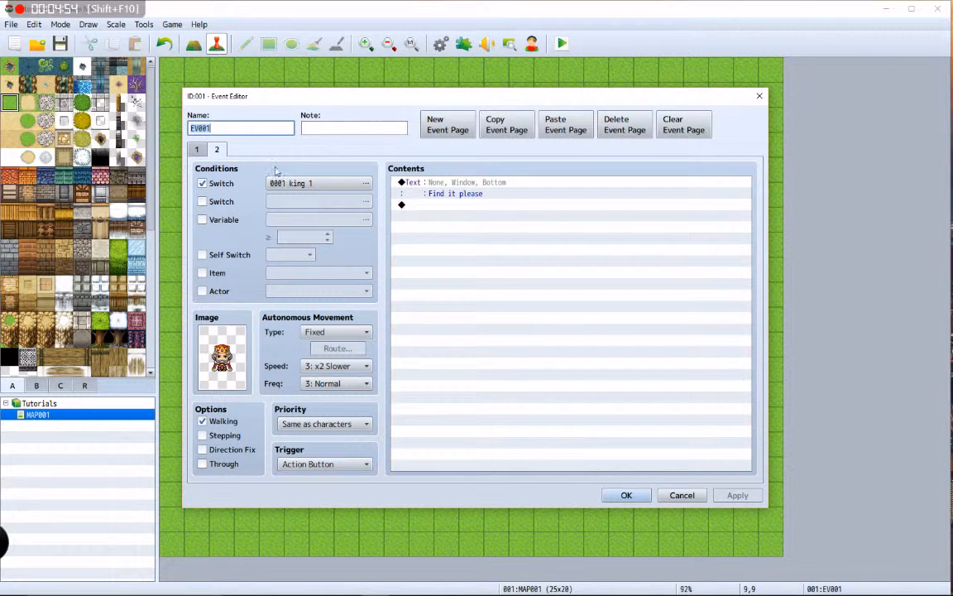
click(448, 124)
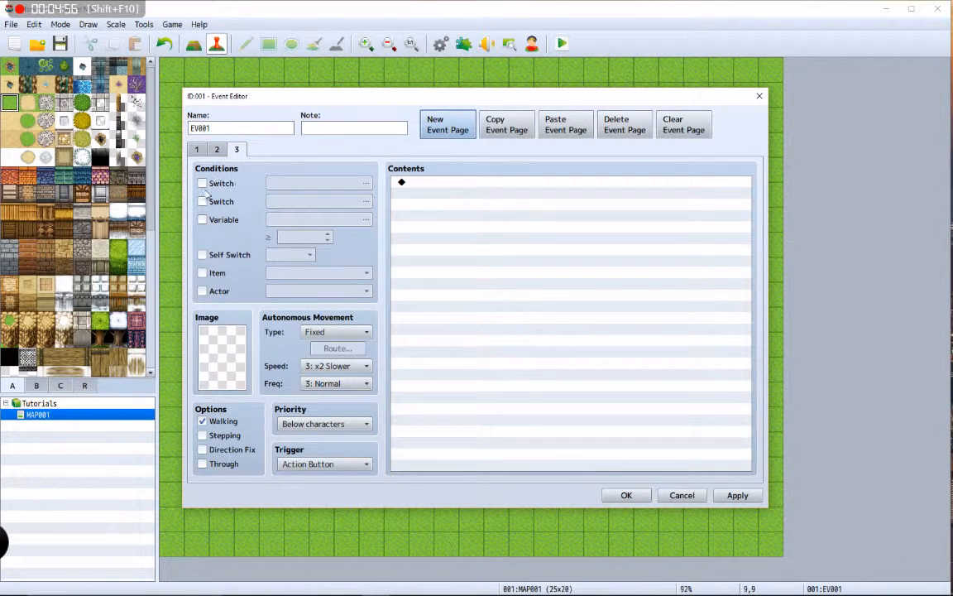
click(214, 151)
click(237, 149)
Make the king's third page conditional on switch 0003, naming that switch "king 2".
click(214, 183)
click(311, 184)
click(504, 200)
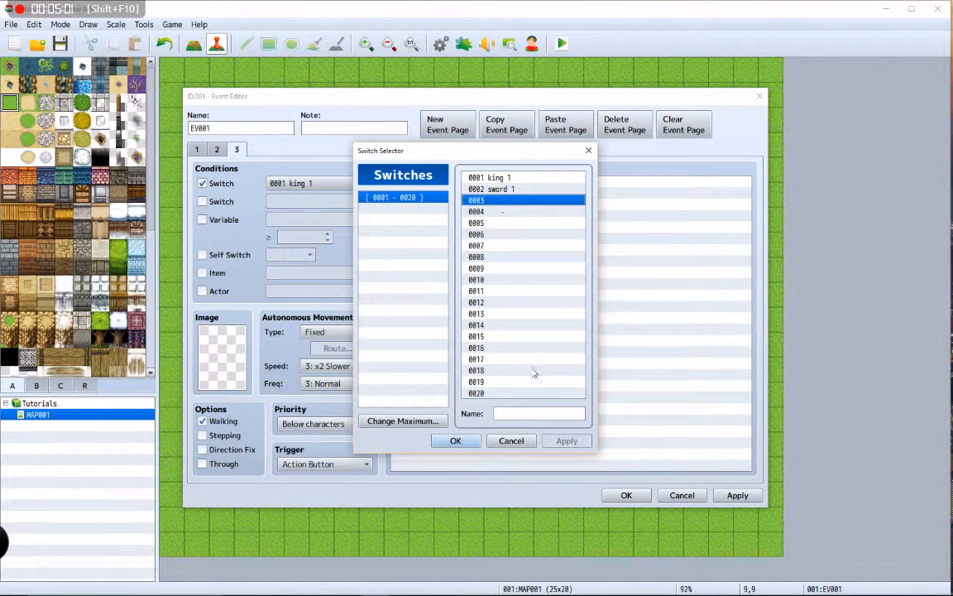
click(523, 412)
text(king 2)
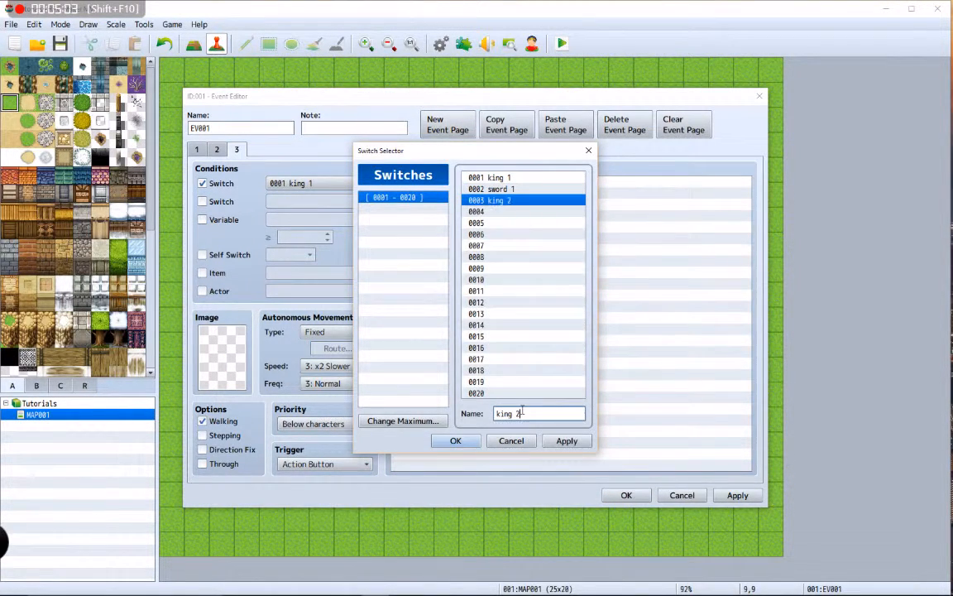
key(Return)
click(319, 183)
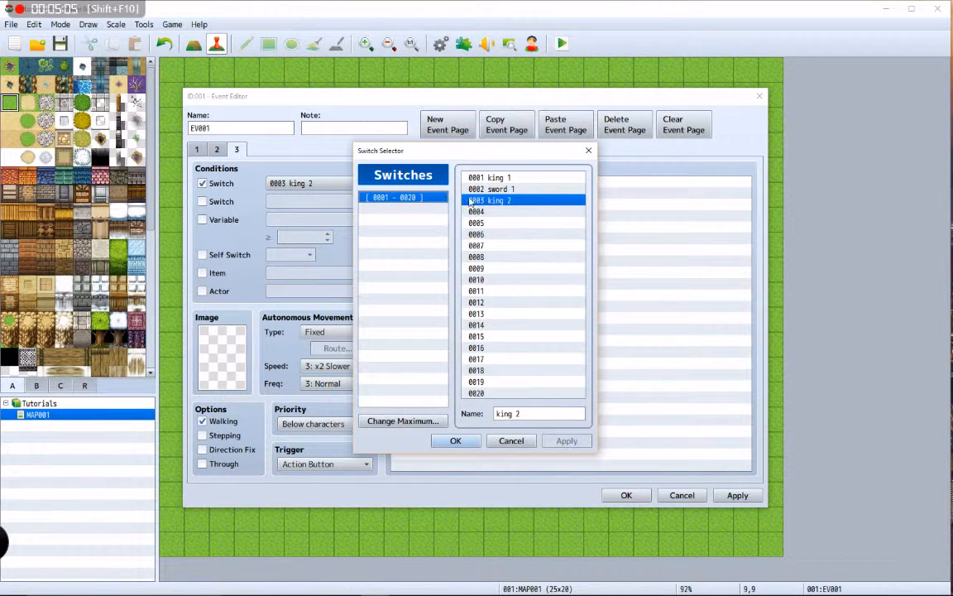
key(Return)
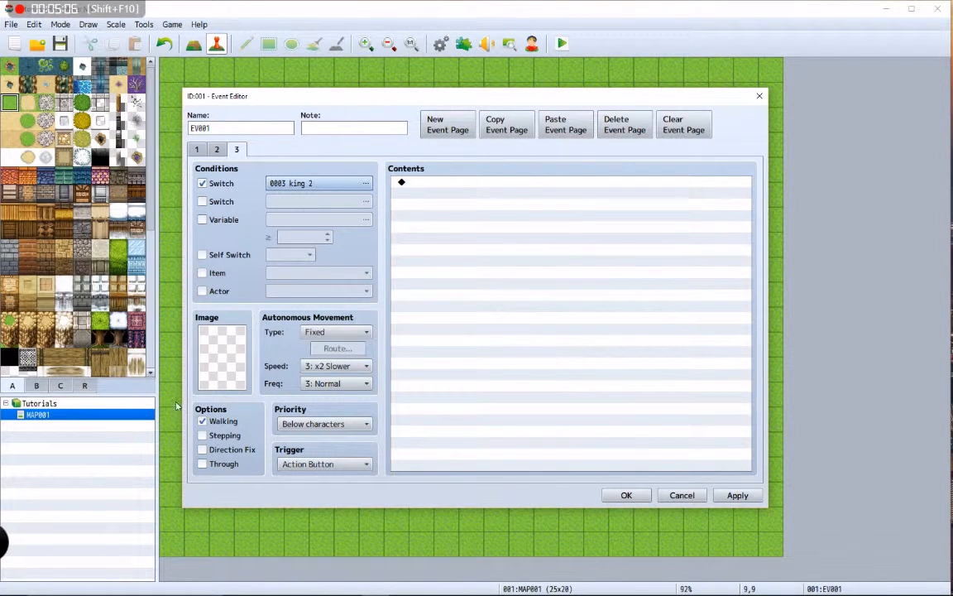
Assign the king character image from People3 to the king event's third page.
double_click(232, 367)
click(308, 325)
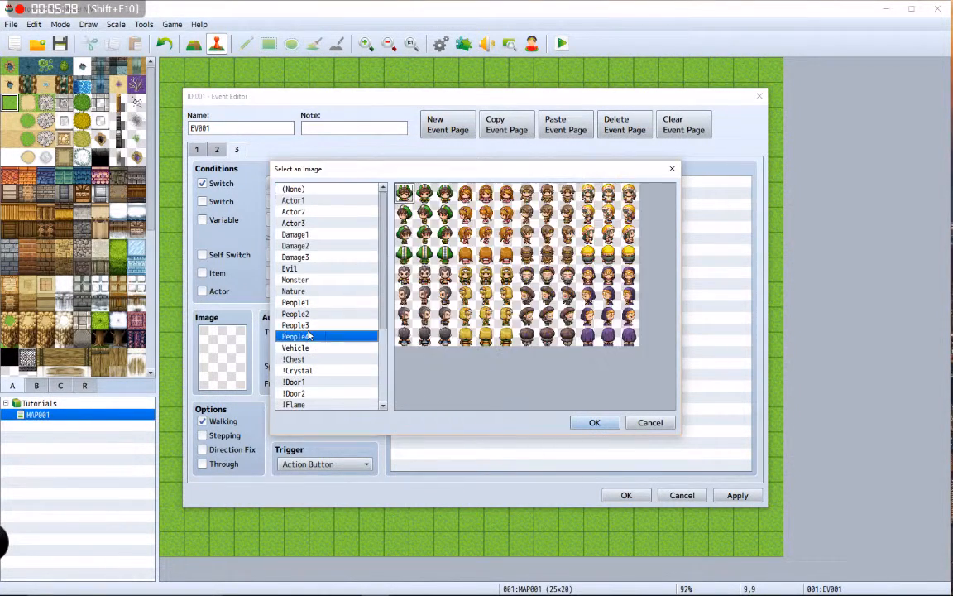
double_click(424, 189)
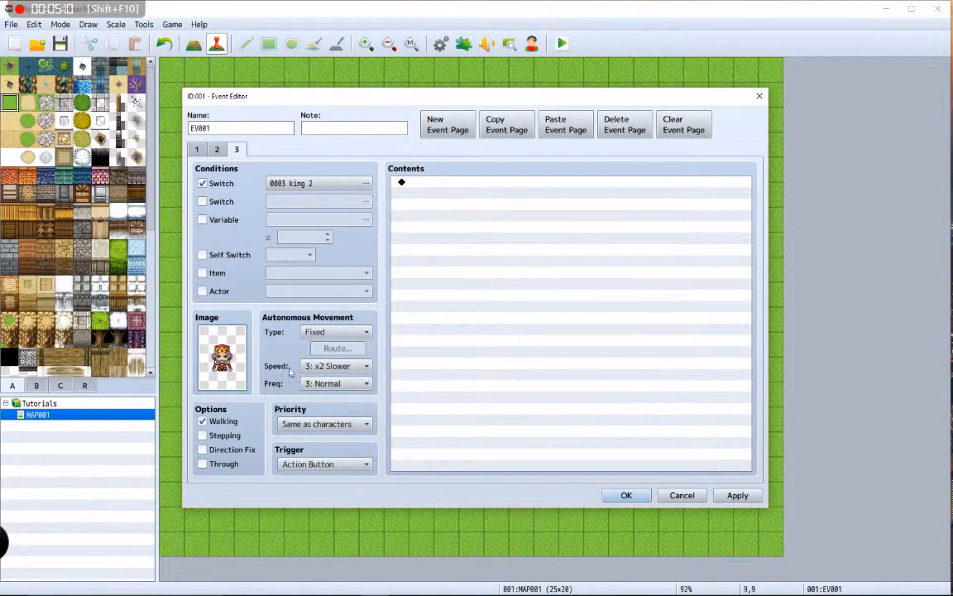
Add a Show Text command reading "You found it! thank you!" to the king's third page.
double_click(463, 182)
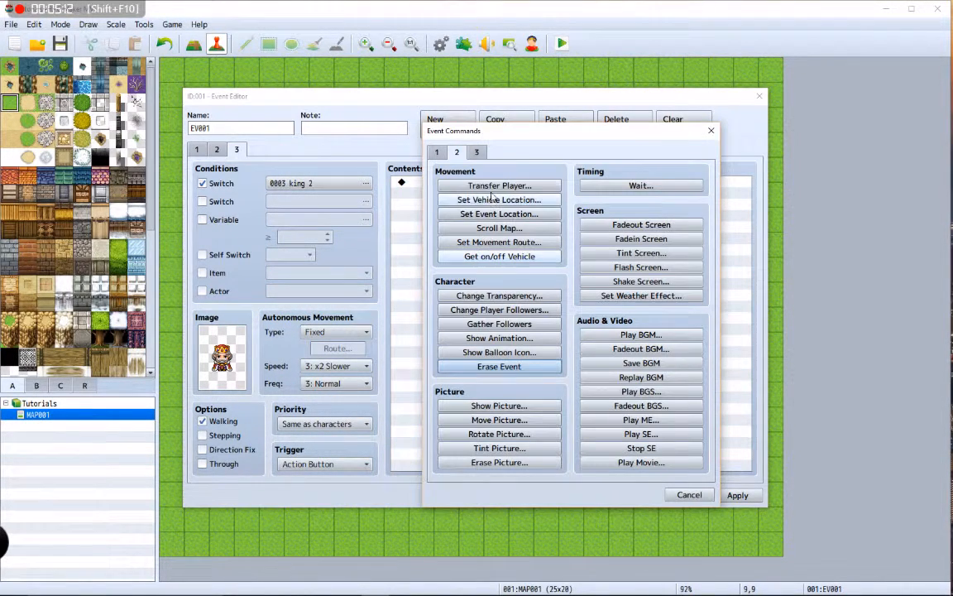
click(437, 152)
click(499, 186)
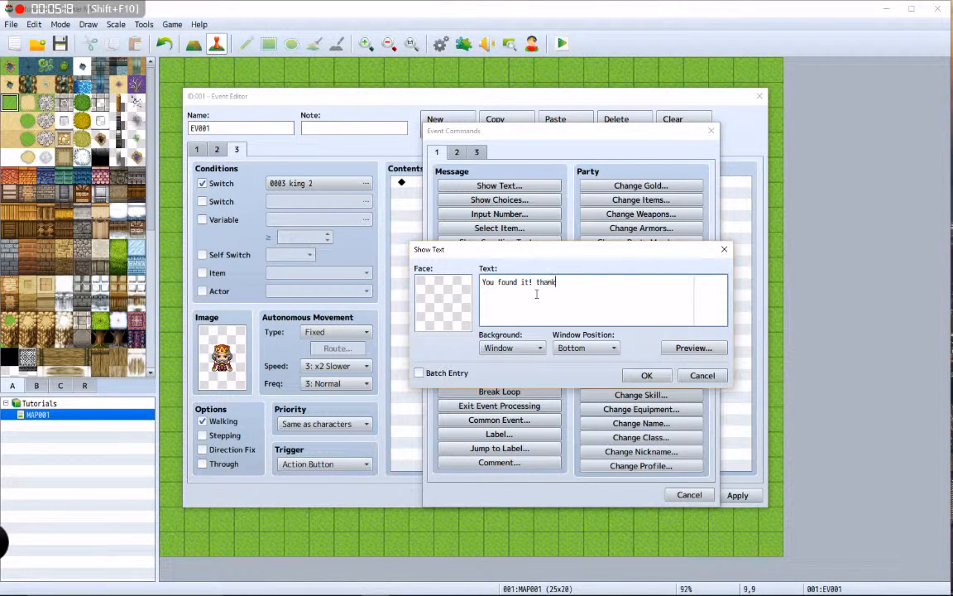
click(654, 376)
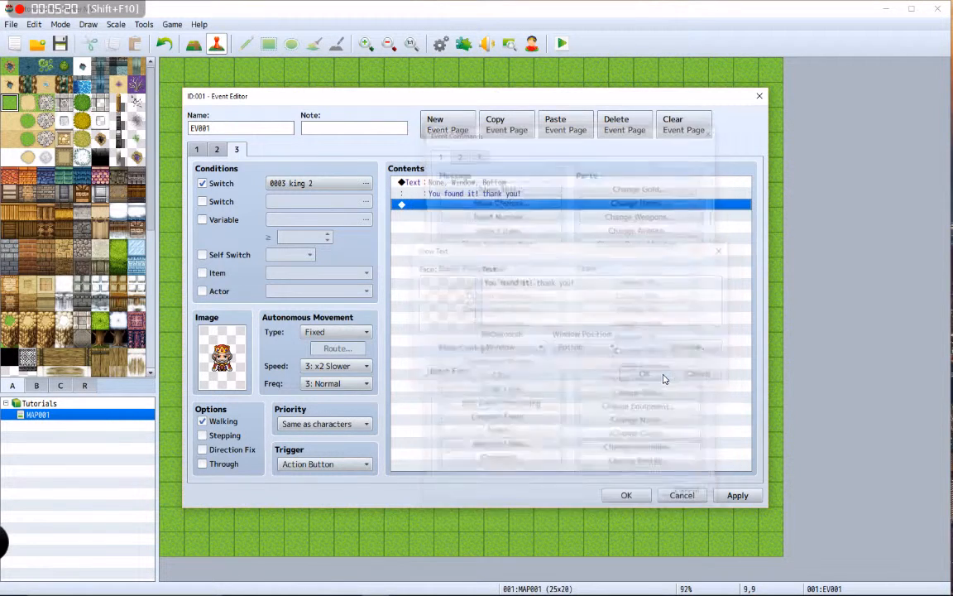
Add a second Show Text command with the bracketed message "You give him the sword" below the thank-you message.
double_click(448, 207)
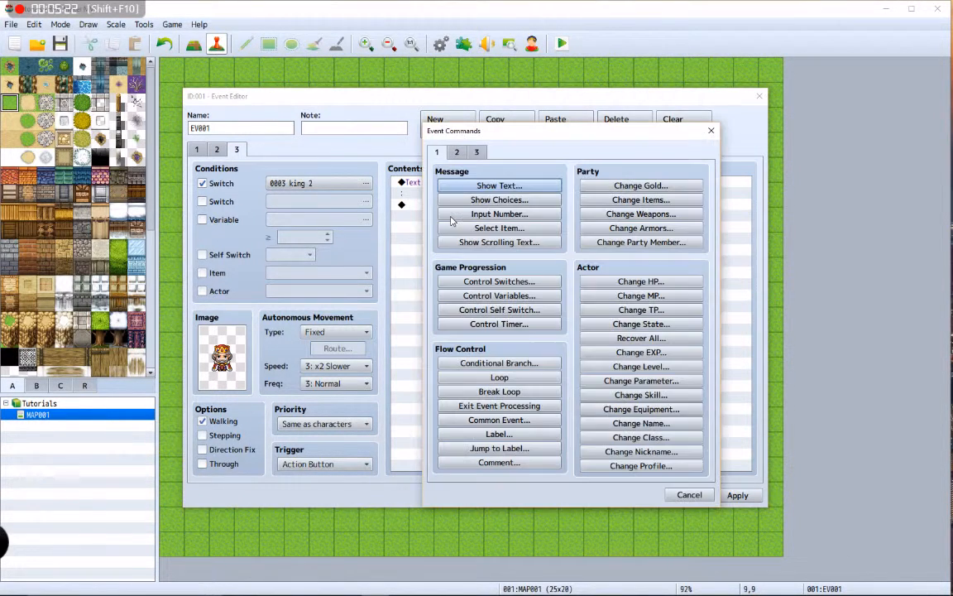
click(499, 185)
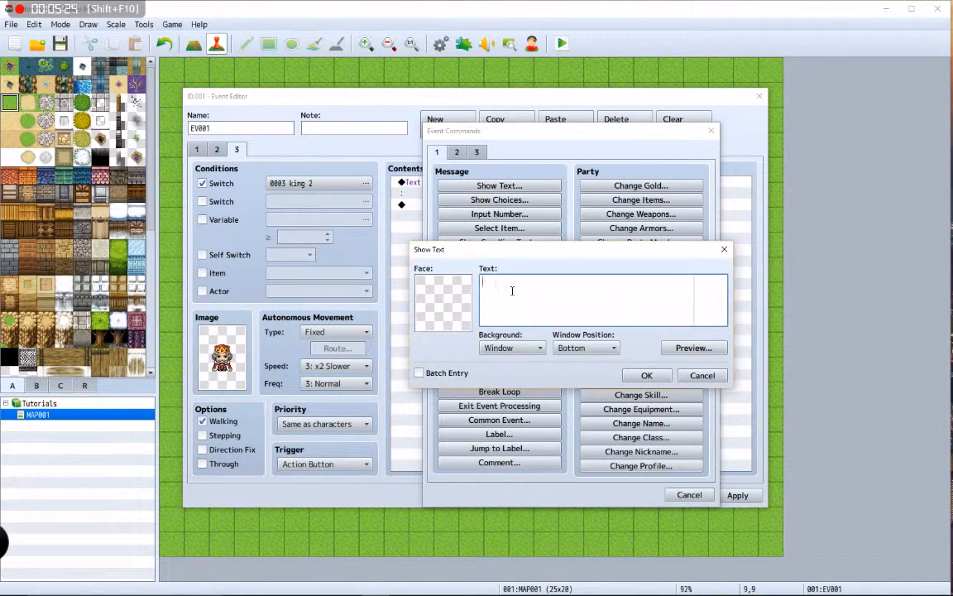
text([You give him the sword)
click(654, 376)
Insert a Play SE command with the Shot2 sound above the "[You give him the sword]" message on the king's third page.
double_click(461, 214)
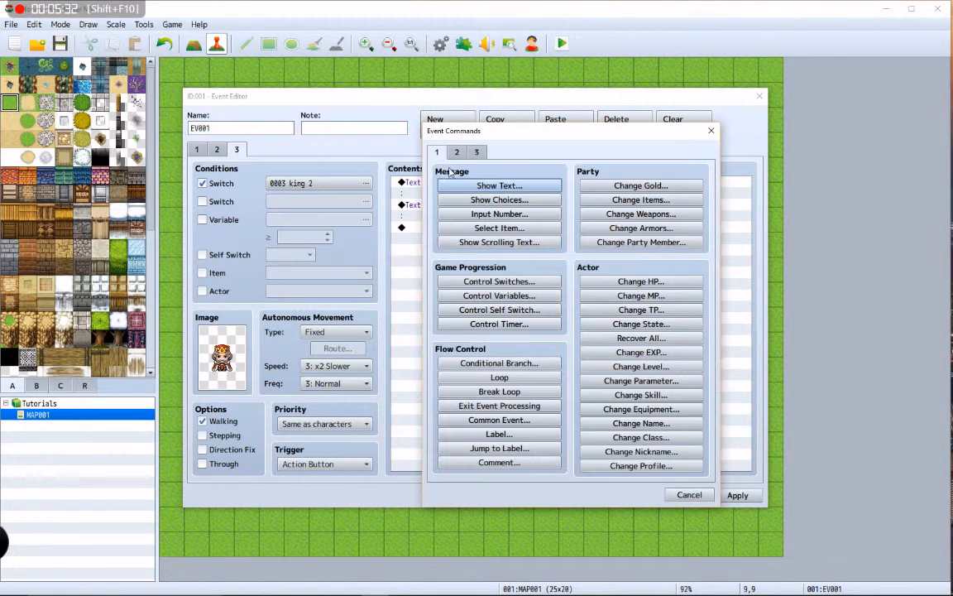
click(458, 152)
click(654, 436)
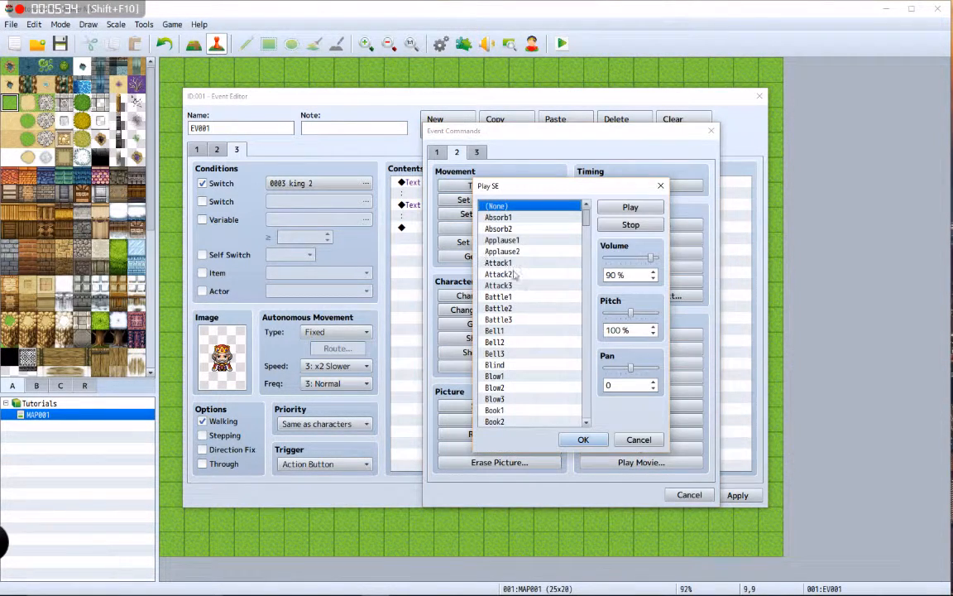
click(517, 229)
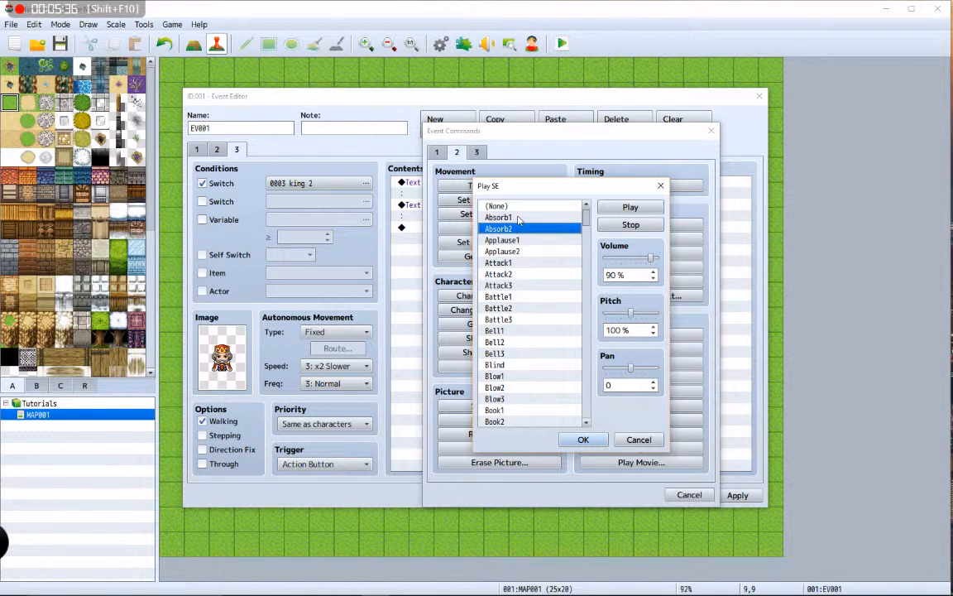
click(519, 218)
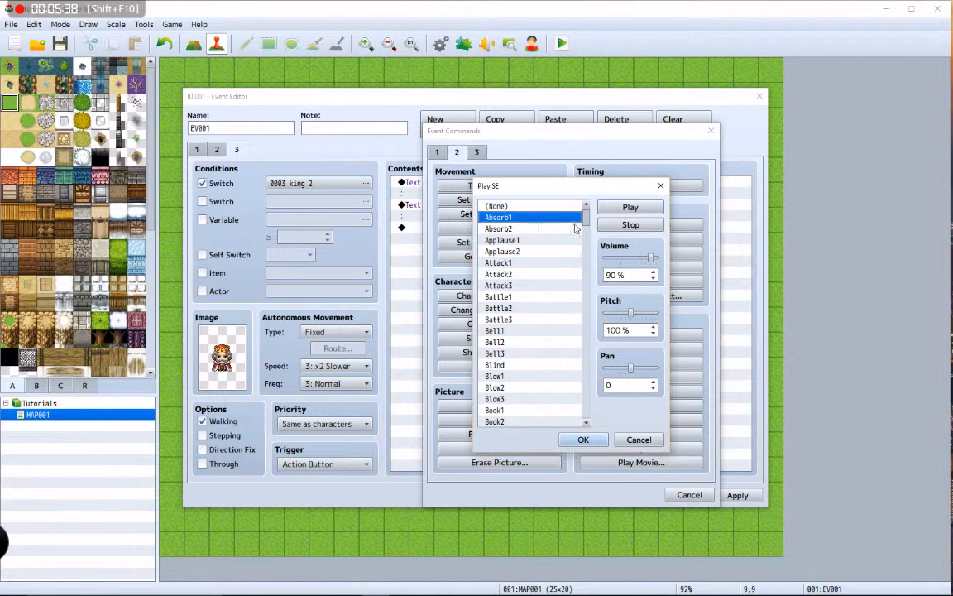
drag(586, 214, 594, 371)
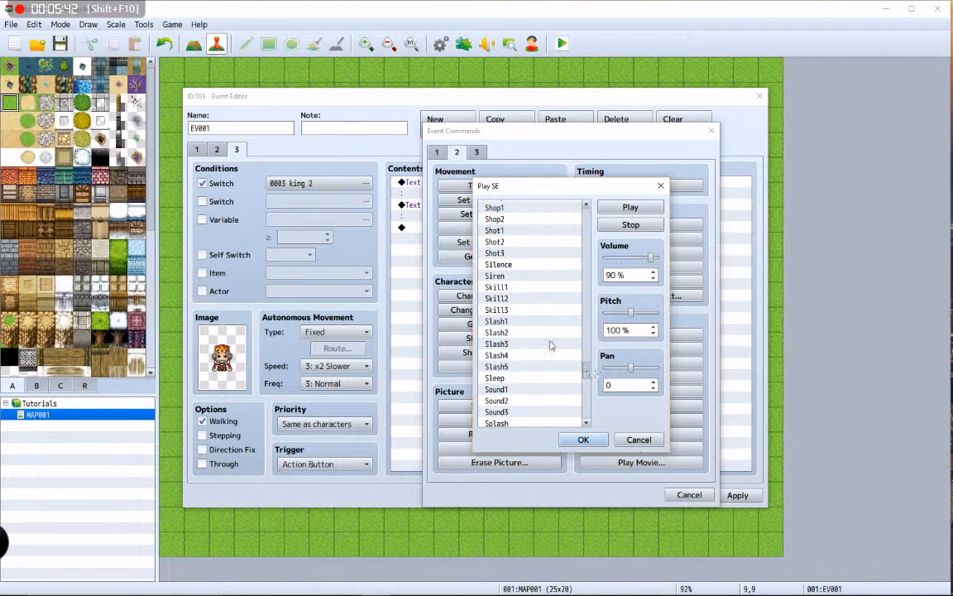
click(504, 321)
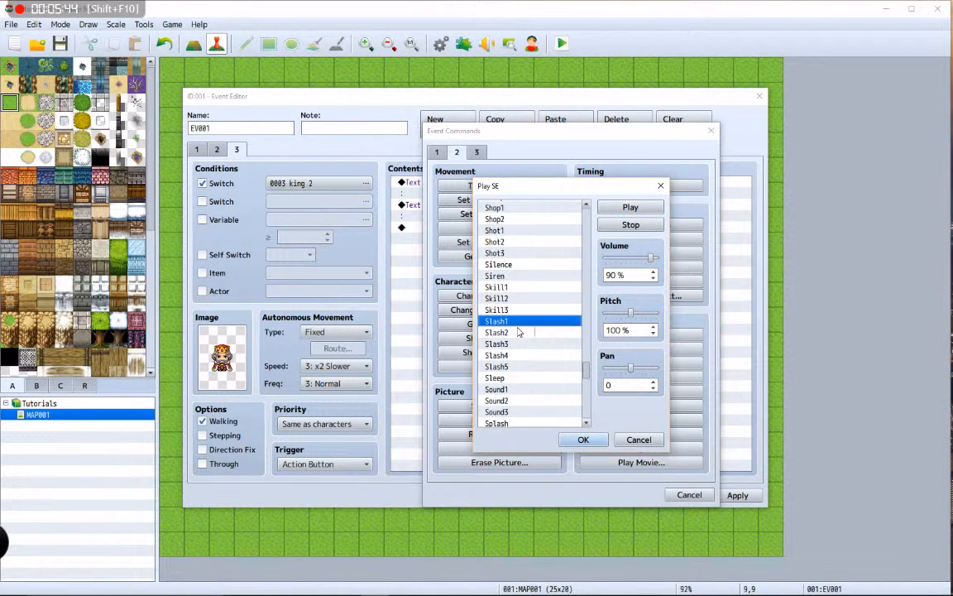
click(510, 367)
click(504, 253)
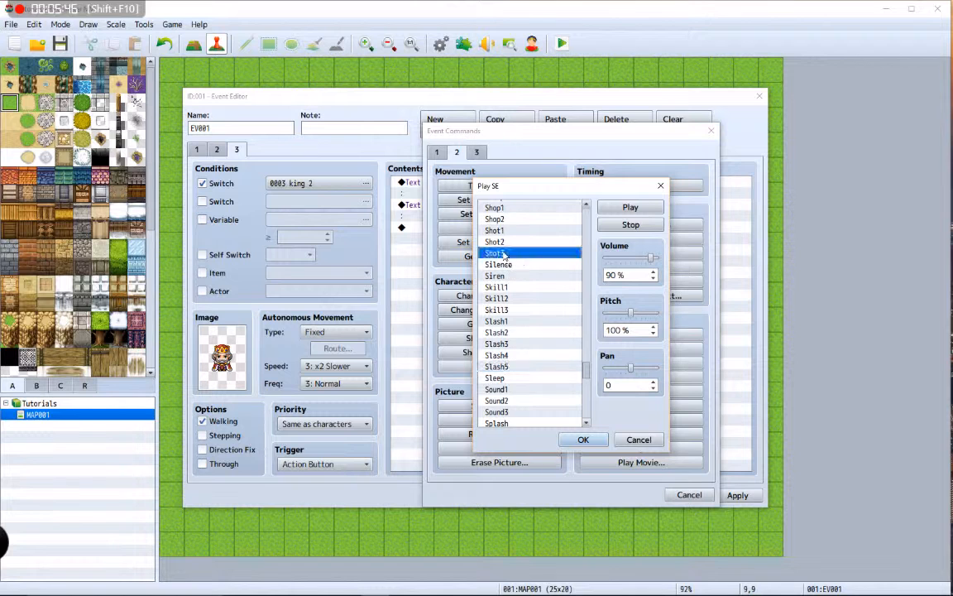
click(510, 242)
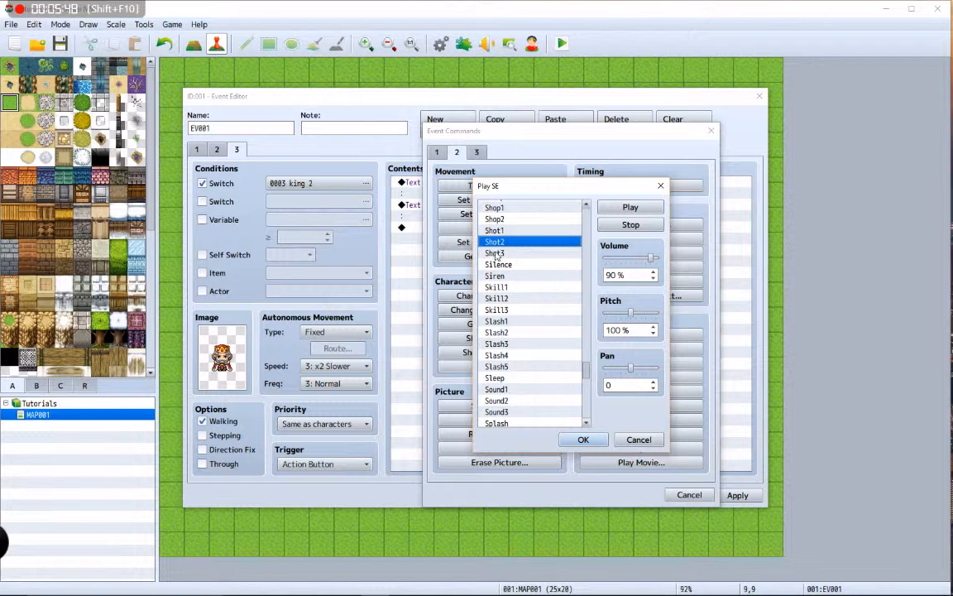
click(583, 439)
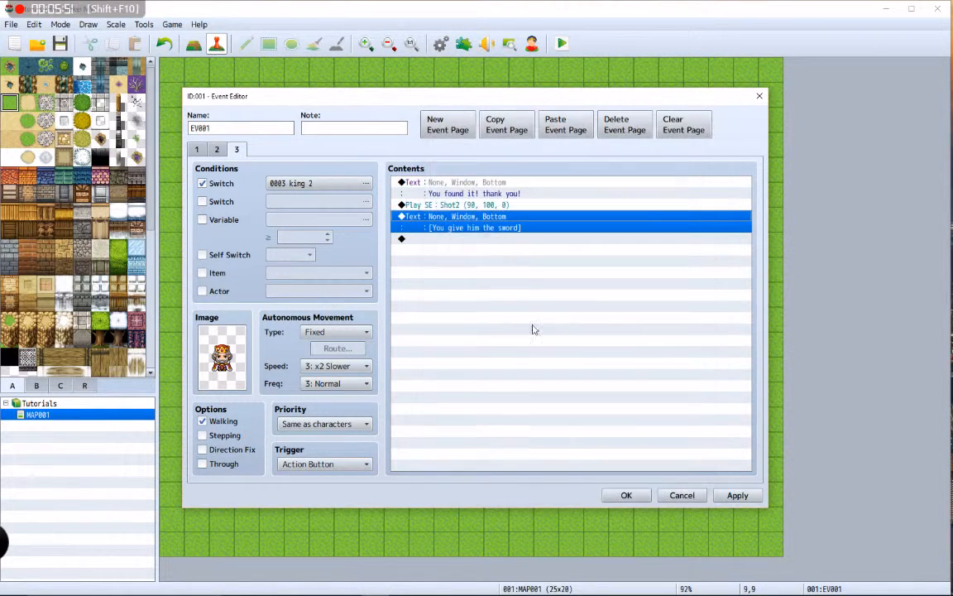
Add a Change Items command below the sword message that decreases Kings sword by 1.
click(451, 239)
double_click(451, 239)
click(437, 151)
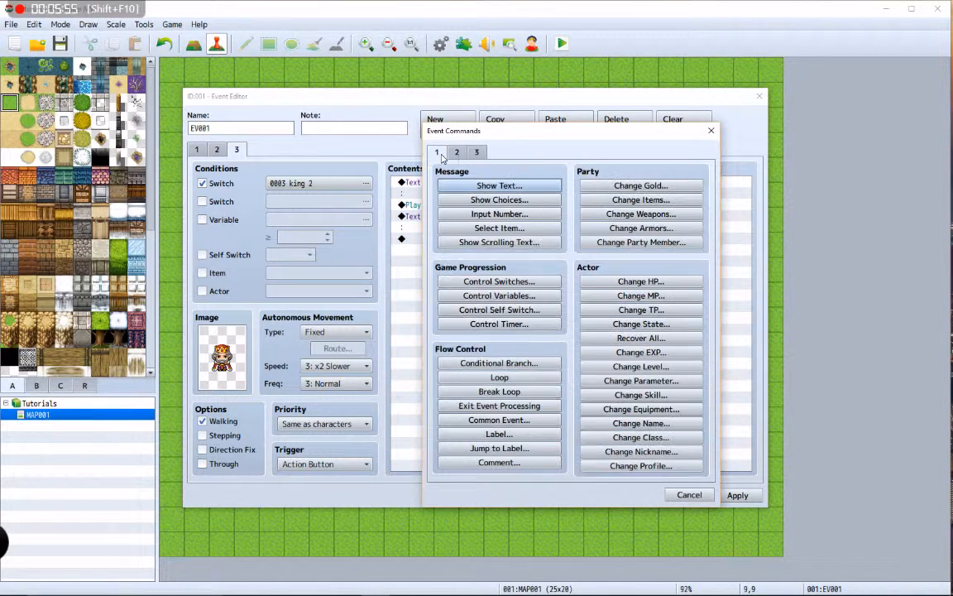
click(637, 200)
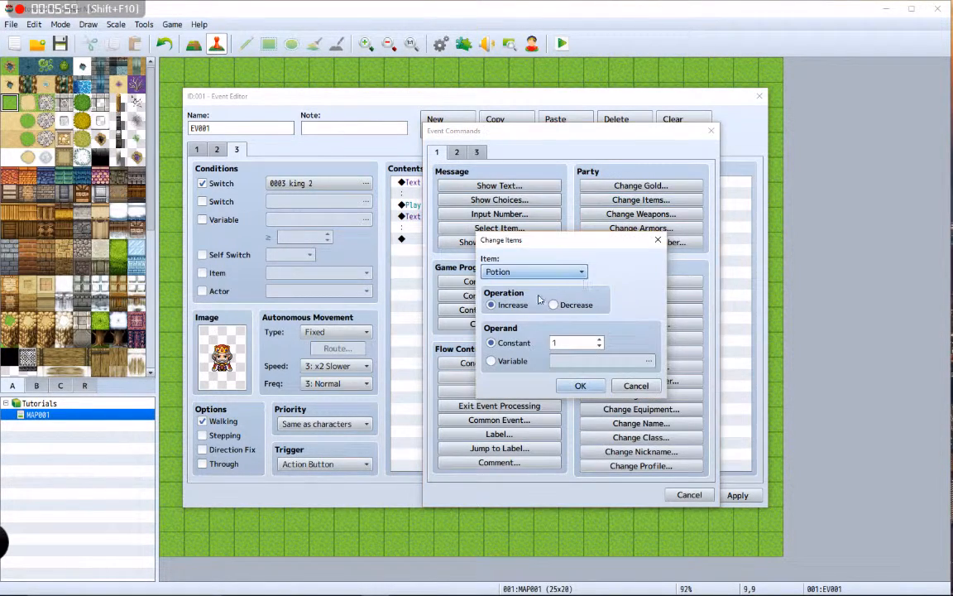
click(534, 271)
click(509, 336)
click(555, 306)
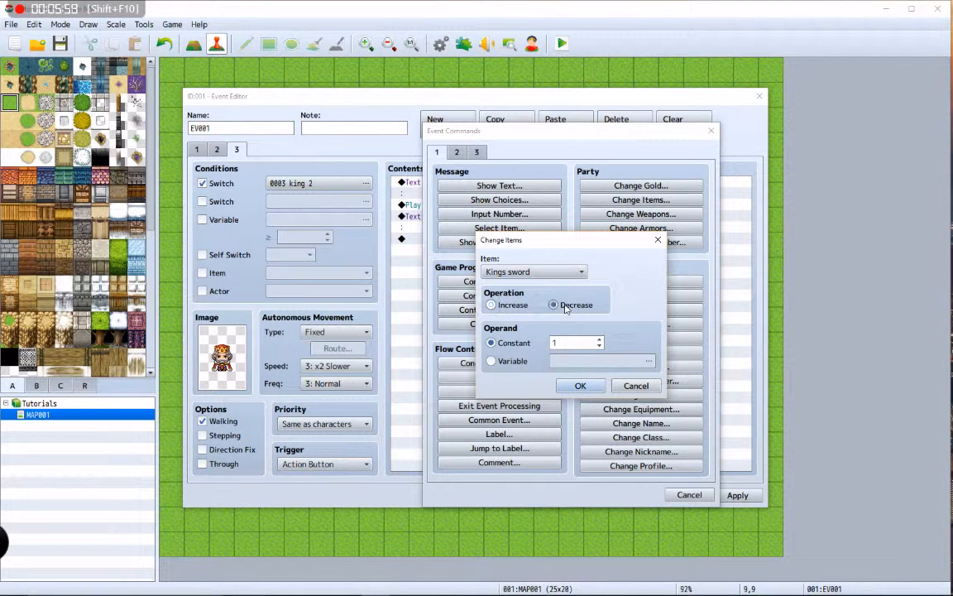
click(582, 385)
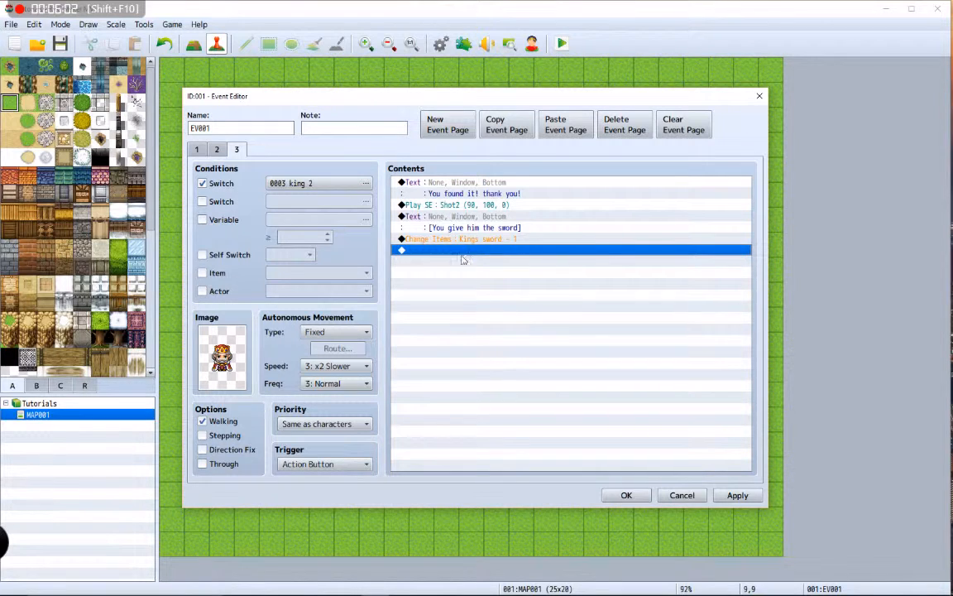
double_click(465, 250)
click(499, 185)
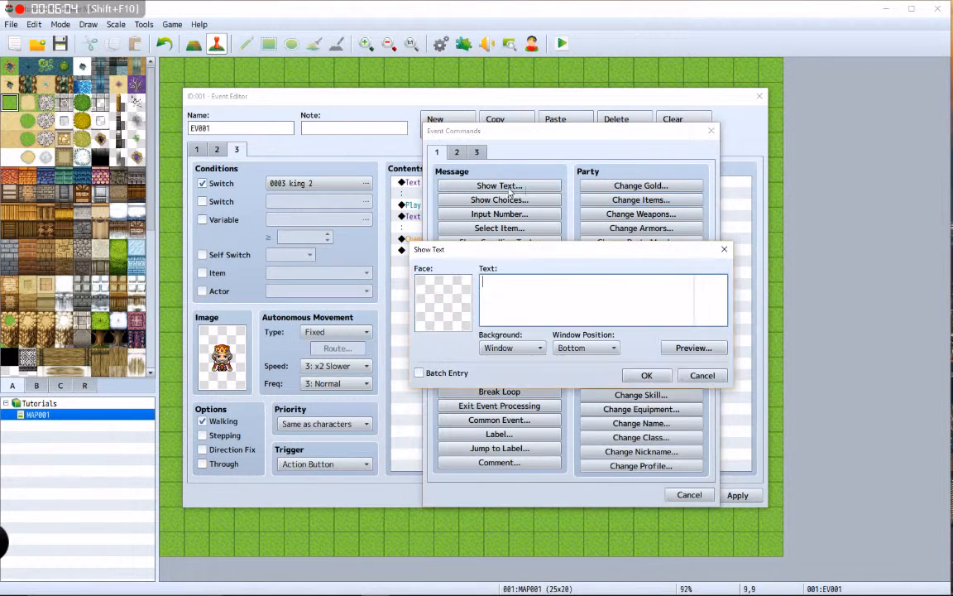
click(703, 375)
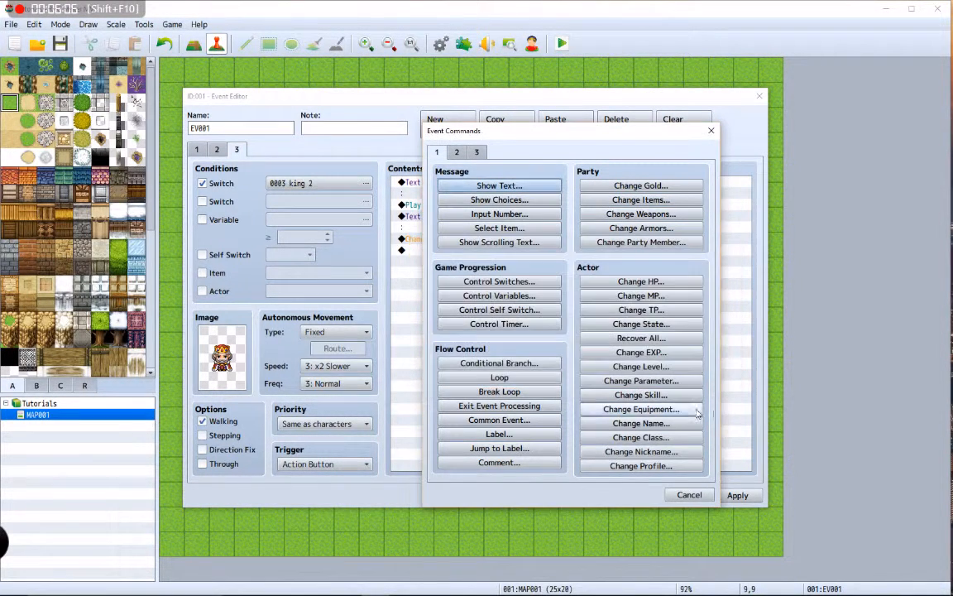
click(689, 494)
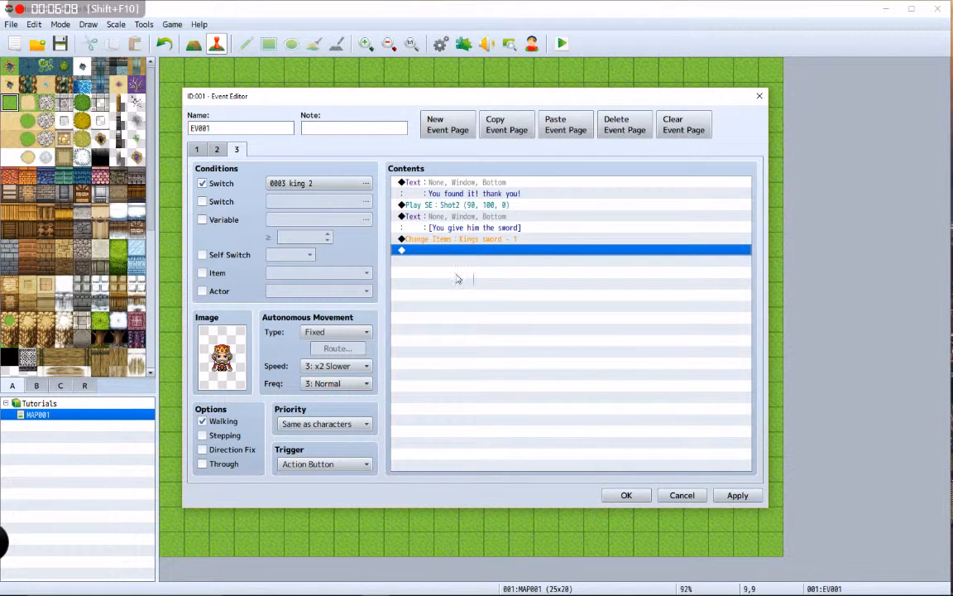
Add a Show Text command reading "Thank you, heres 500 gold for doing it." after the item removal.
double_click(412, 250)
click(500, 187)
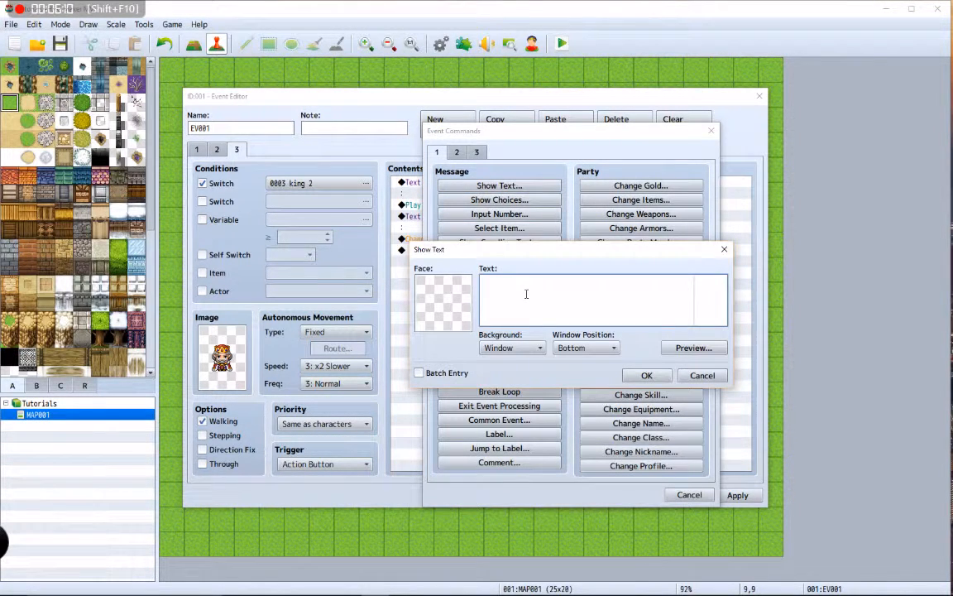
text(Thank you, heres 500 gold for doing it.)
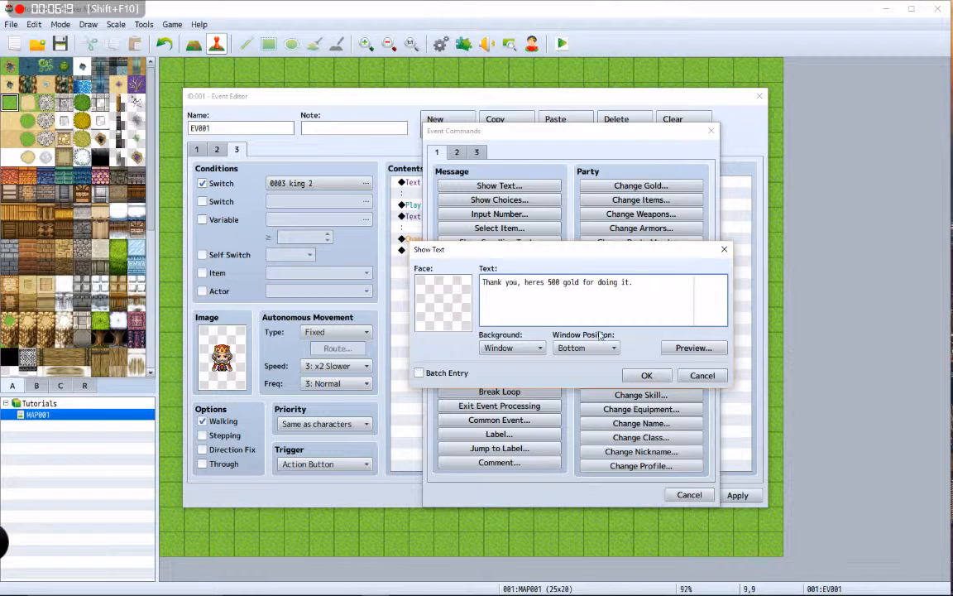
click(647, 375)
Add a Change Gold command below the reward message that increases the party's gold by 500.
double_click(447, 298)
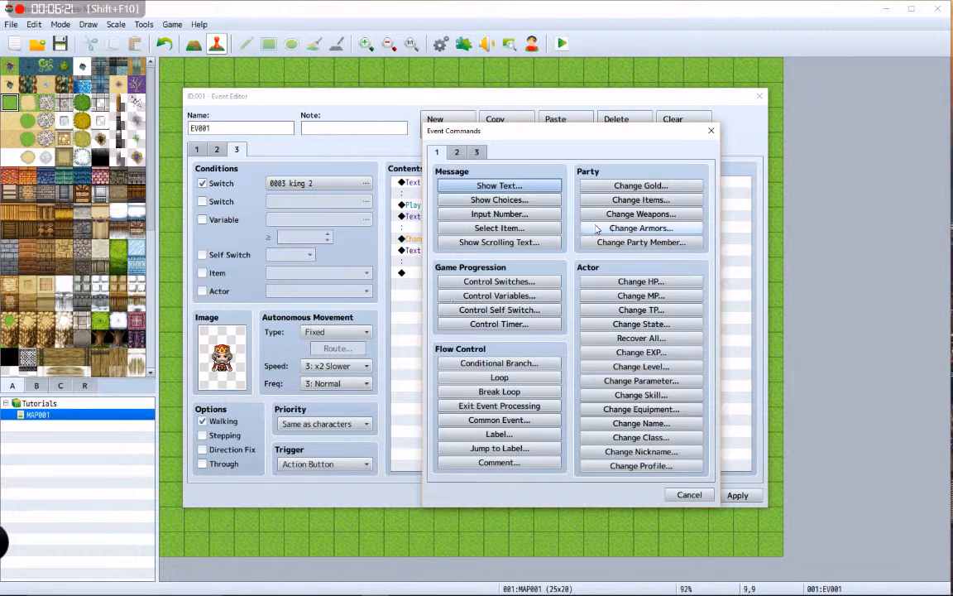
click(641, 199)
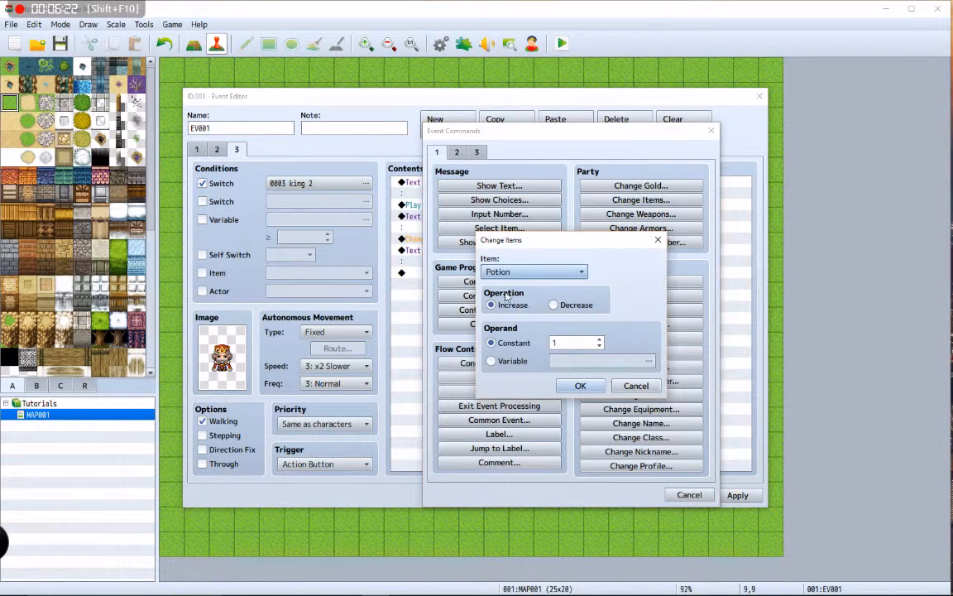
click(529, 272)
click(524, 270)
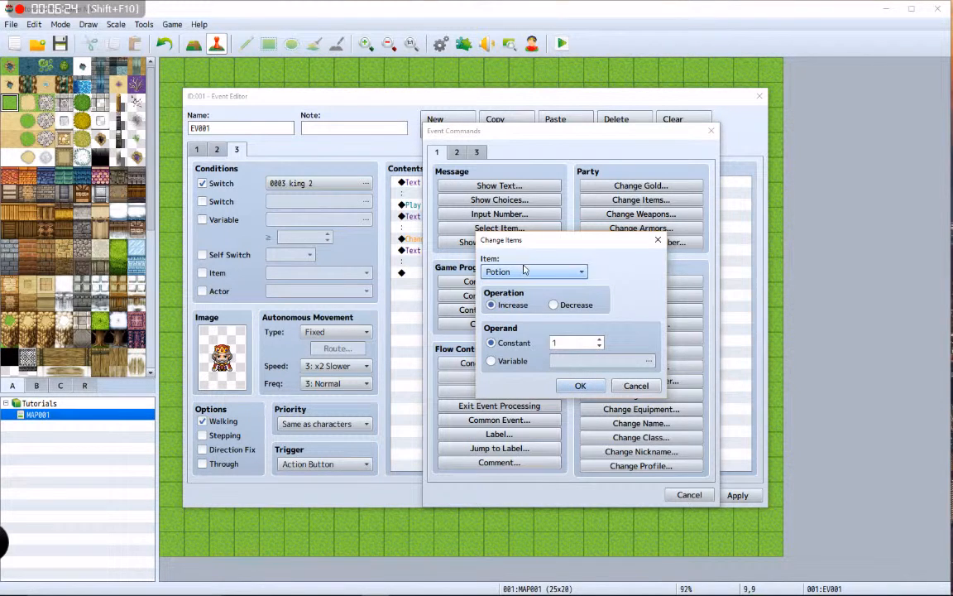
click(636, 386)
click(640, 185)
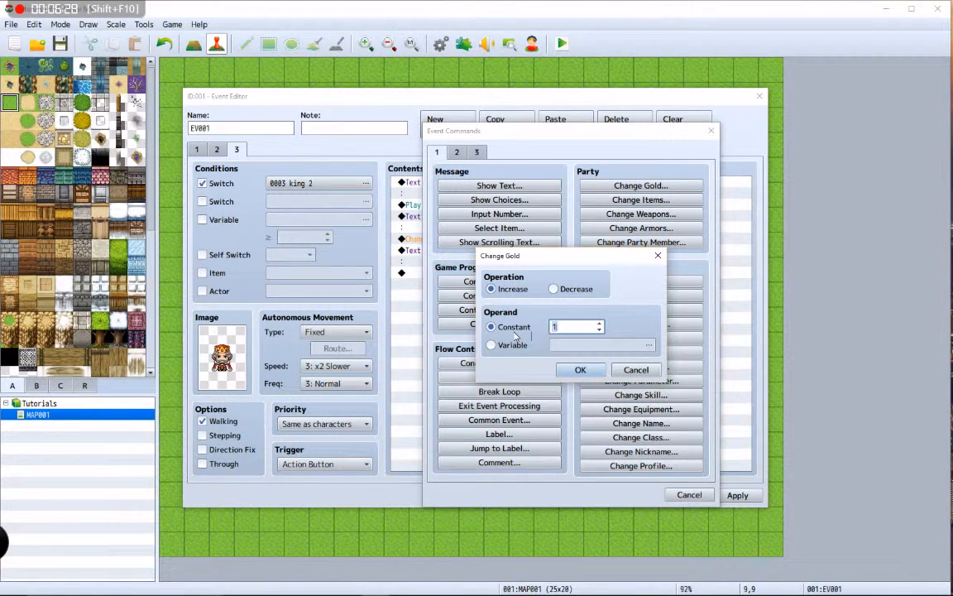
text(500)
key(Return)
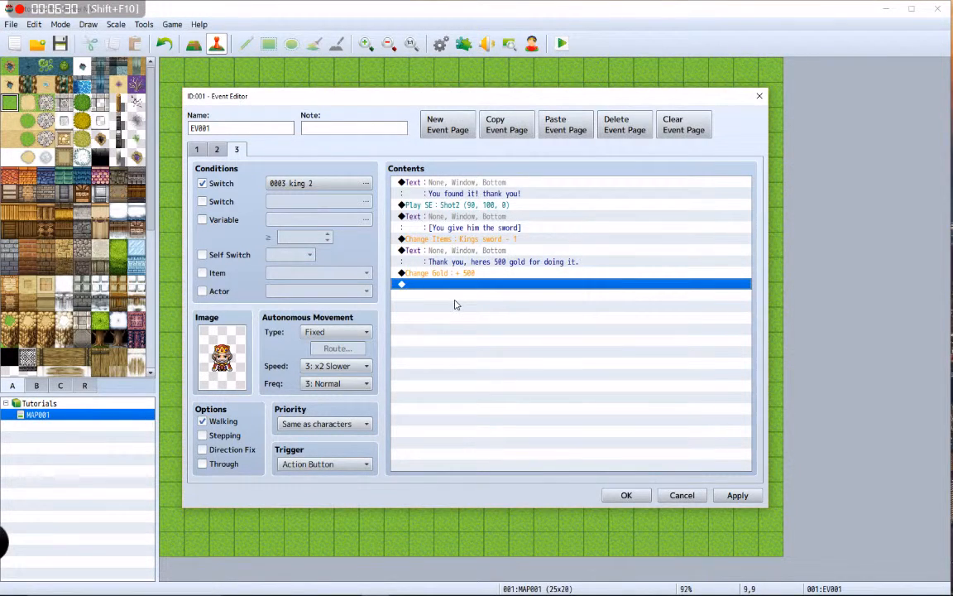
Add a Play SE command with the Item3 sound after the gold reward.
double_click(454, 305)
click(456, 152)
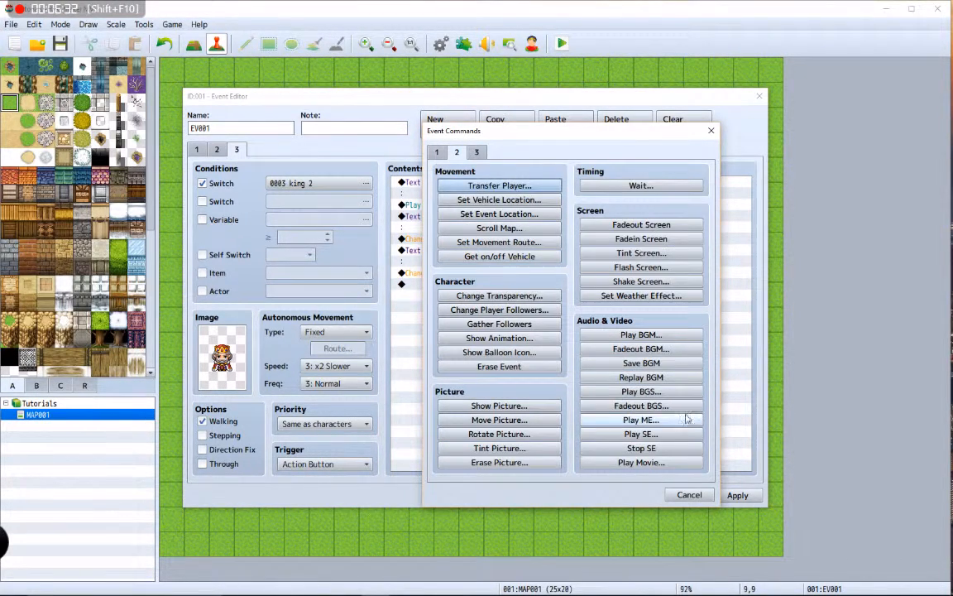
click(641, 434)
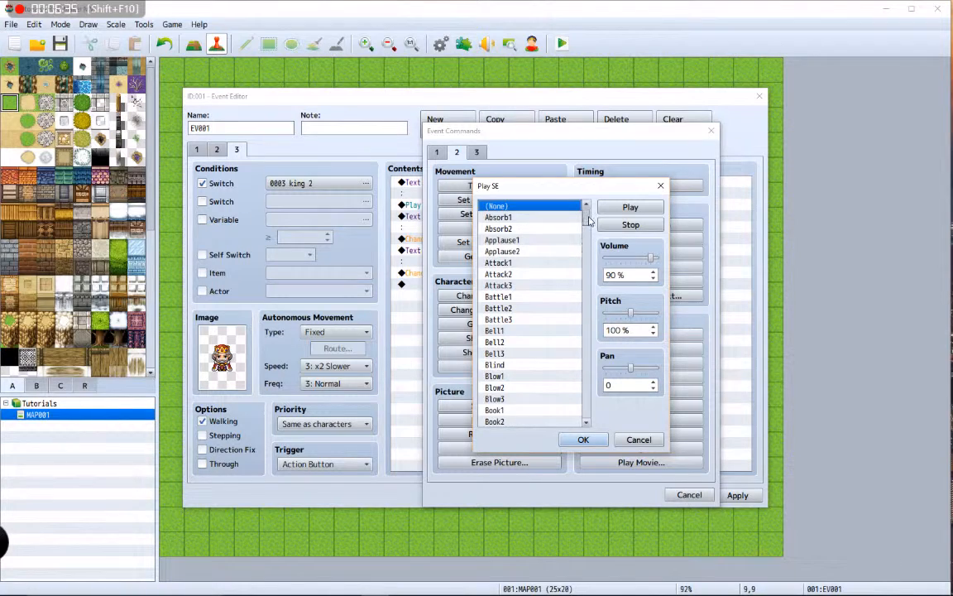
drag(587, 216, 600, 309)
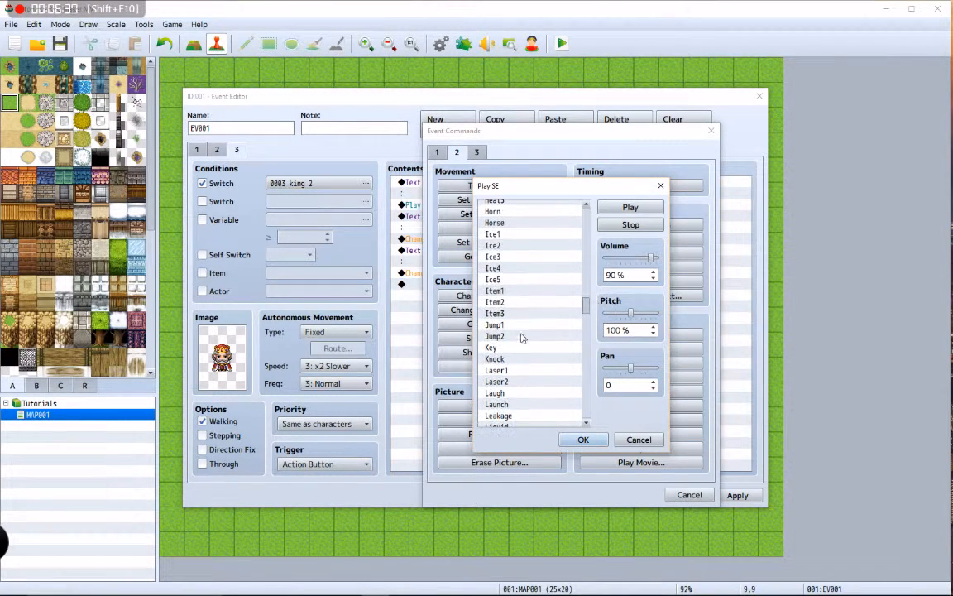
click(496, 315)
click(584, 440)
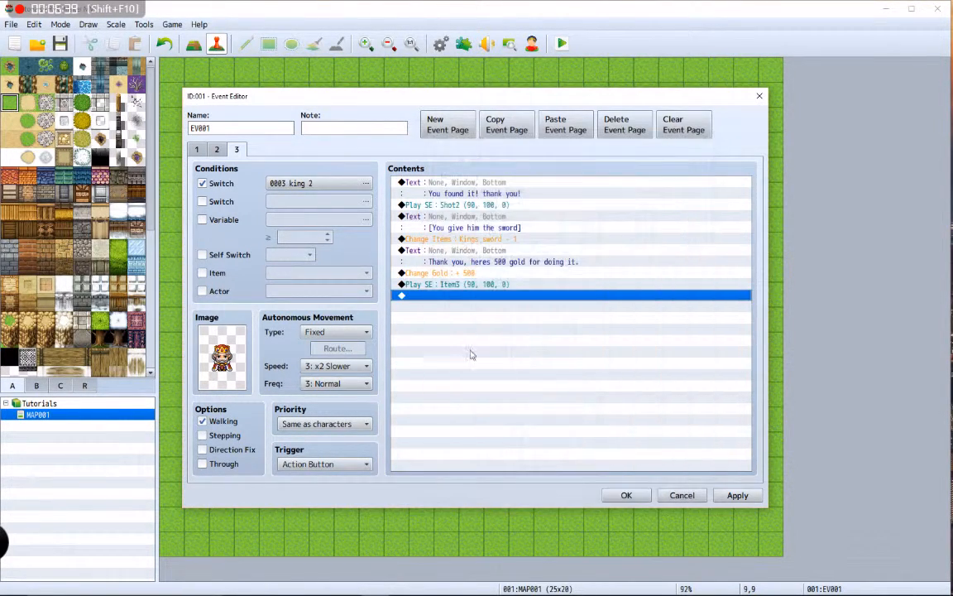
Add a Show Text command reading "Recieved 500 gold!" at the end of the king's third page.
double_click(441, 333)
click(437, 151)
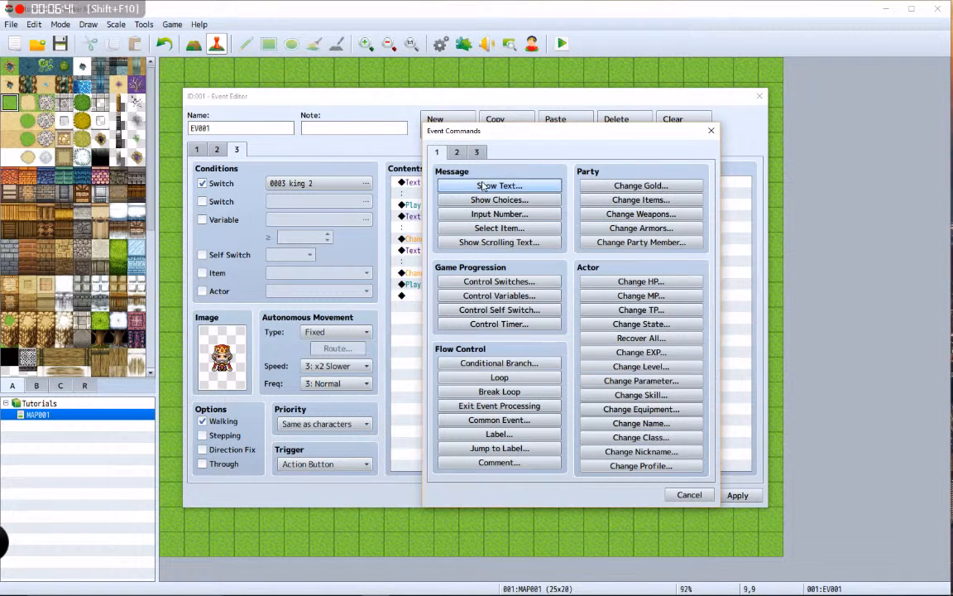
click(499, 185)
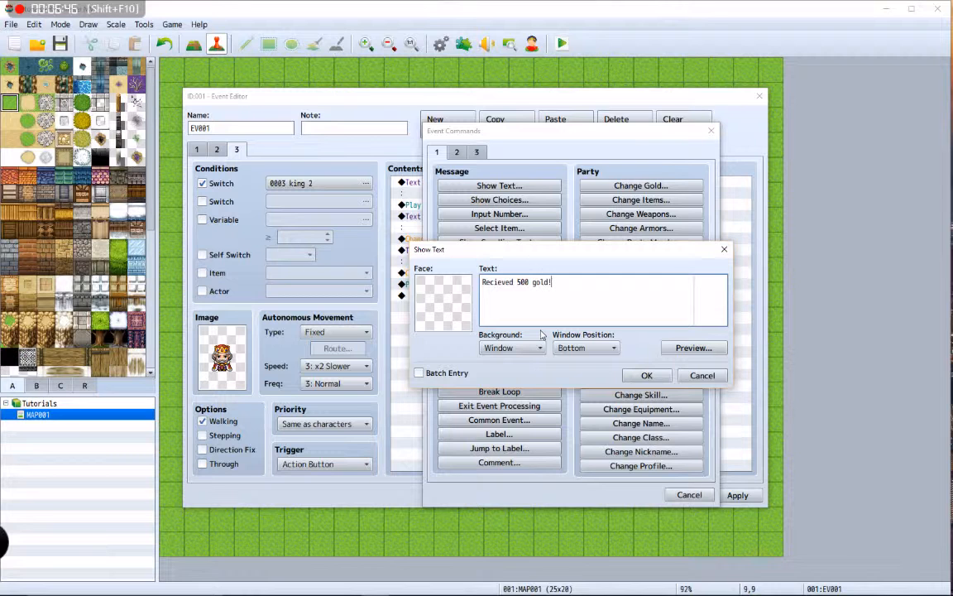
click(646, 375)
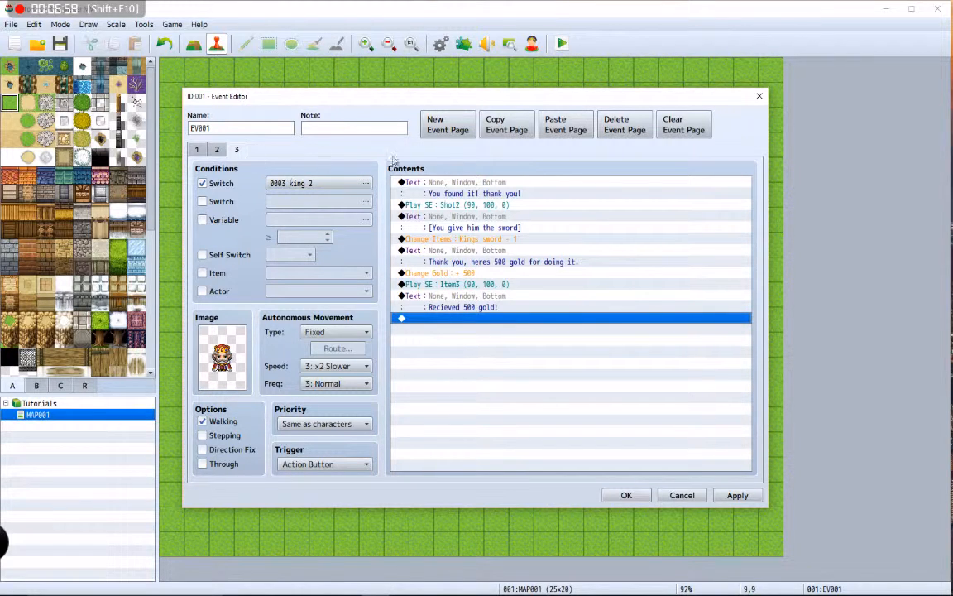
Create a fourth page for the king event, conditional on switch 0004, and name that switch "king 3".
click(447, 125)
click(217, 184)
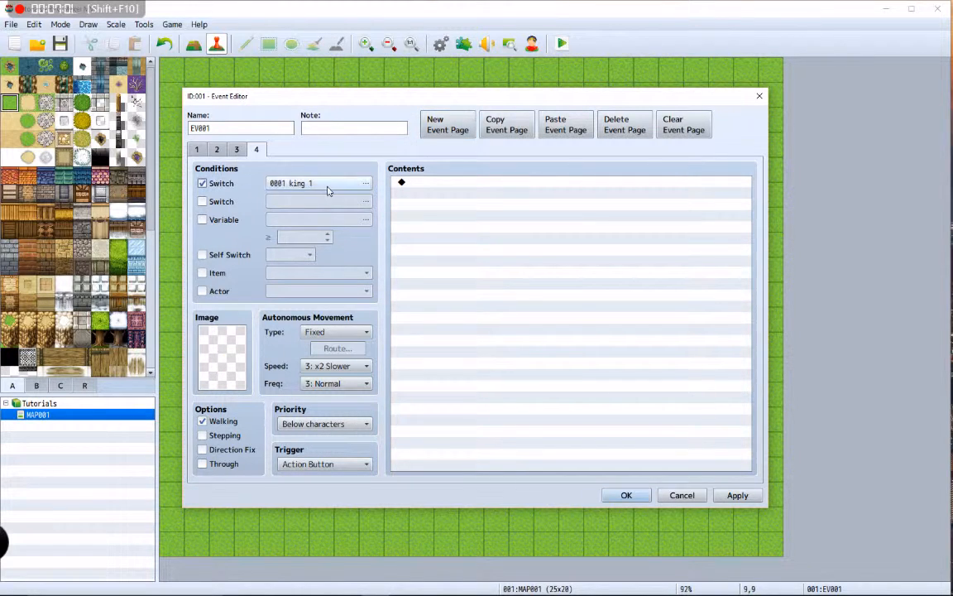
click(323, 183)
click(513, 212)
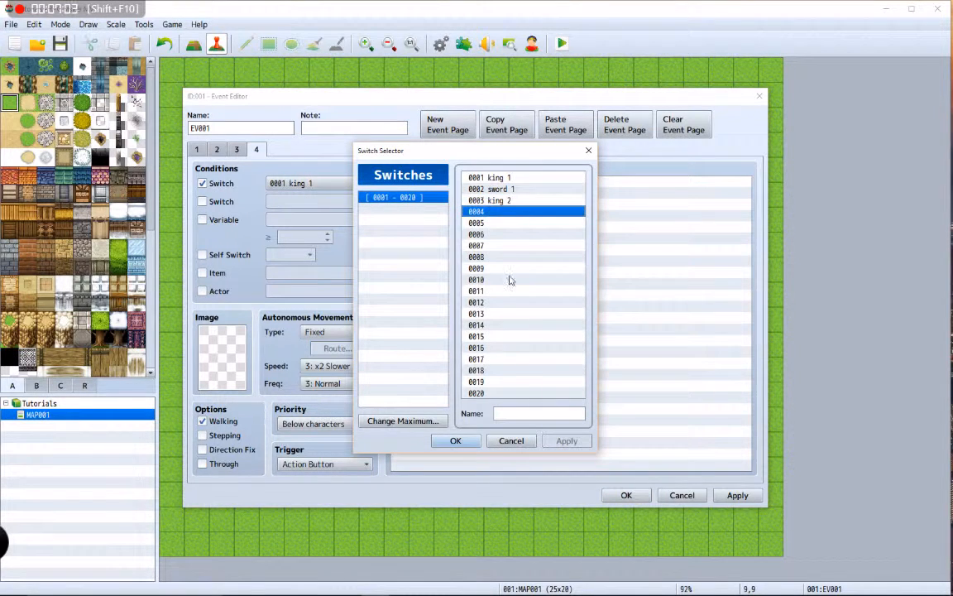
click(530, 414)
text(king 3)
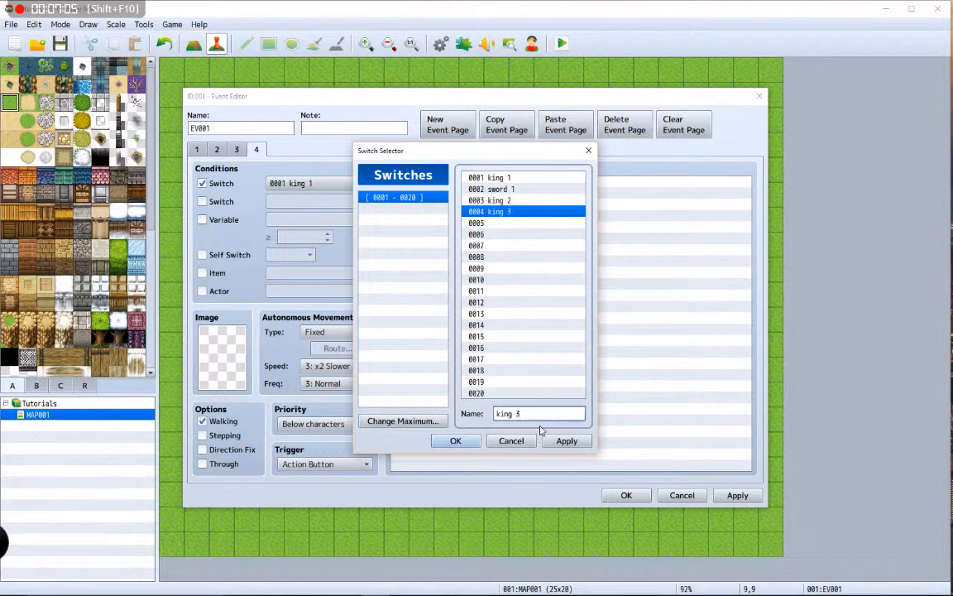
click(566, 440)
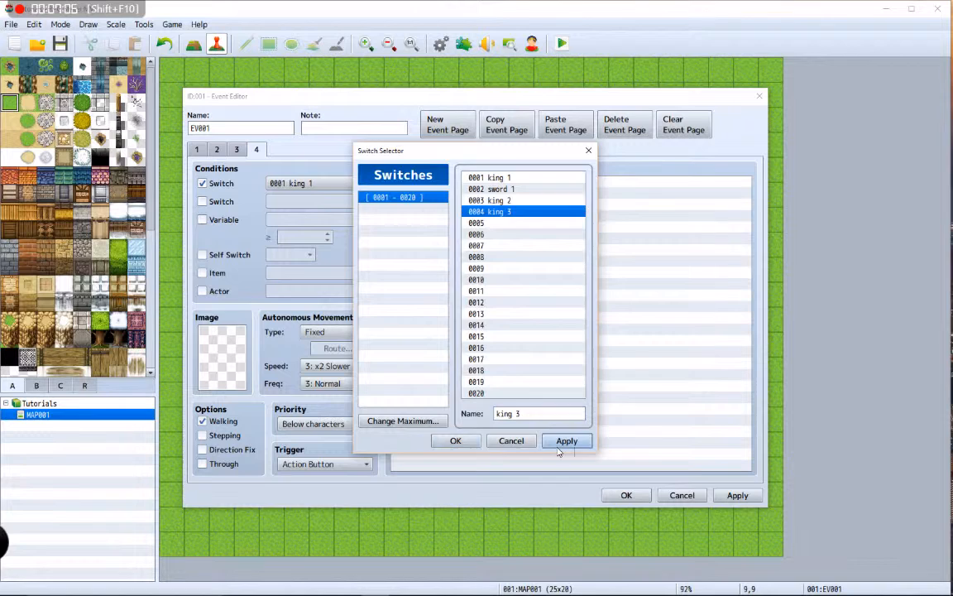
click(455, 440)
Give the king's fourth page the crowned king sprite from People3 and a Show Text message reading "I owe you one.".
double_click(215, 356)
click(303, 327)
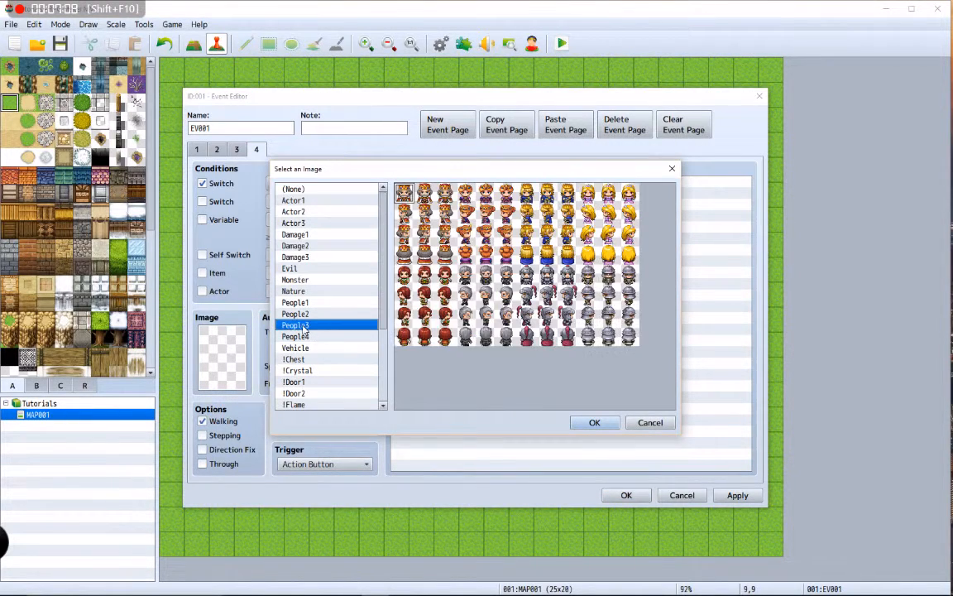
double_click(428, 217)
double_click(425, 194)
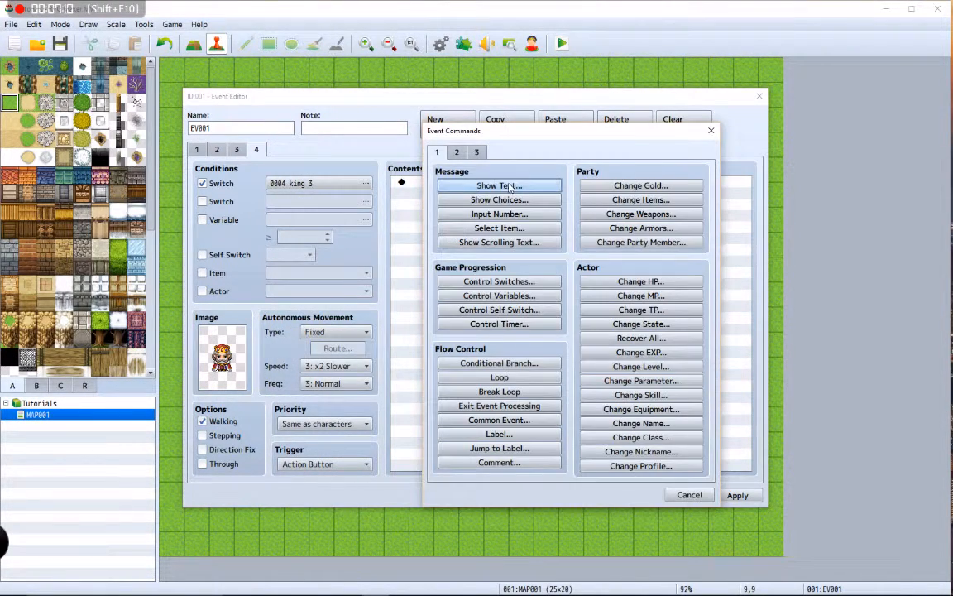
click(499, 185)
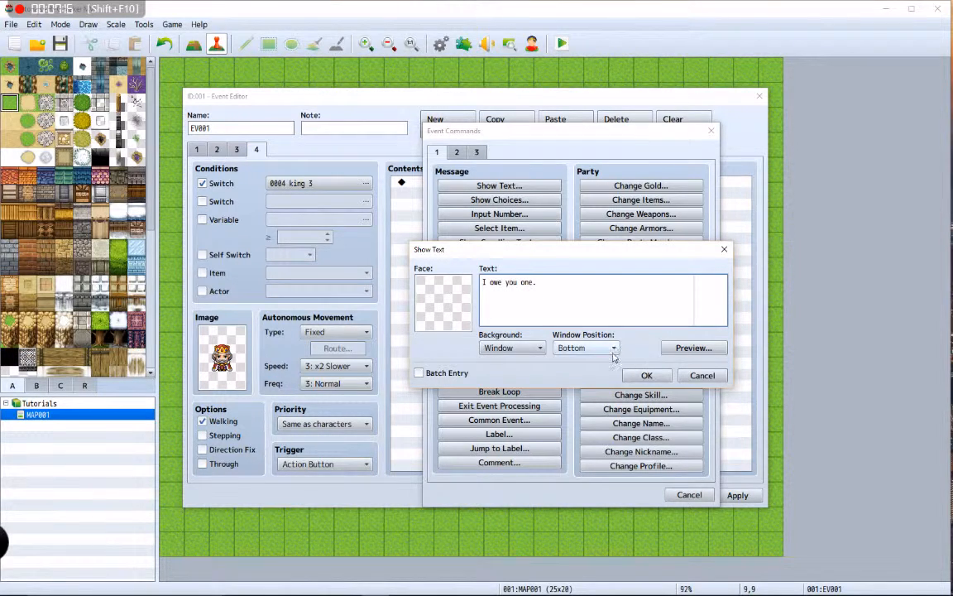
click(645, 375)
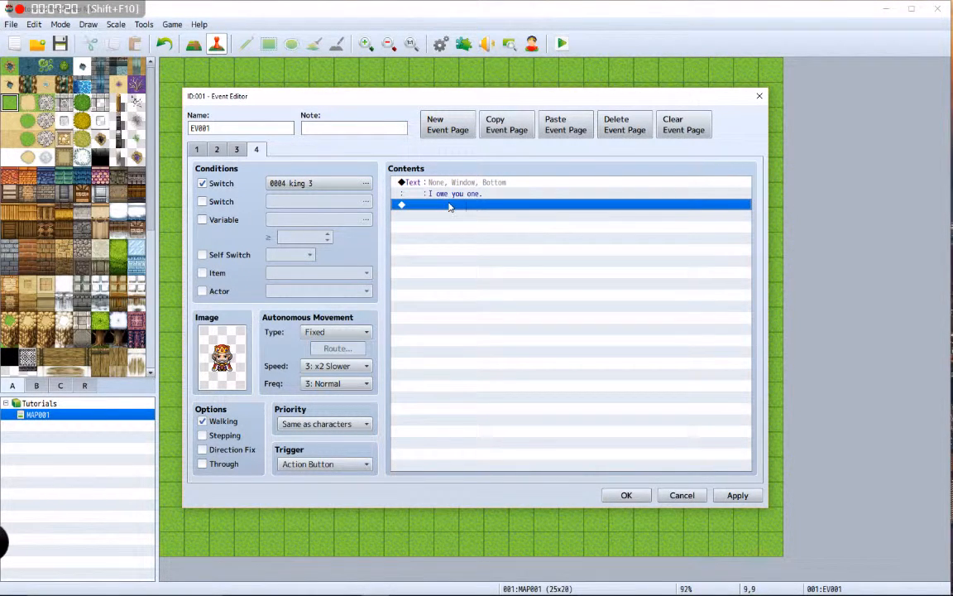
Add a Control Switches command at the end of the king's third page that turns switch 0004 king 3 ON.
click(237, 149)
click(259, 150)
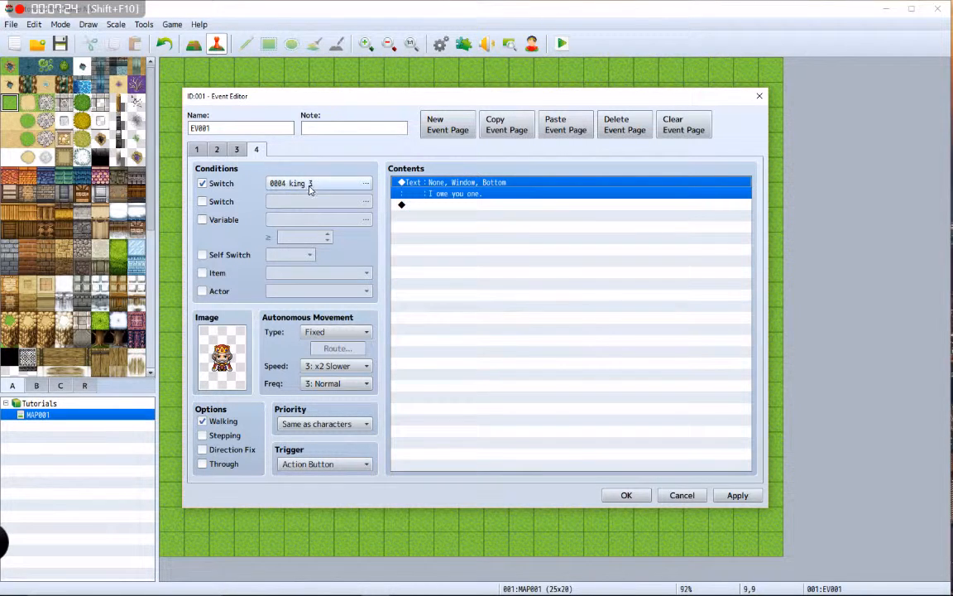
click(237, 150)
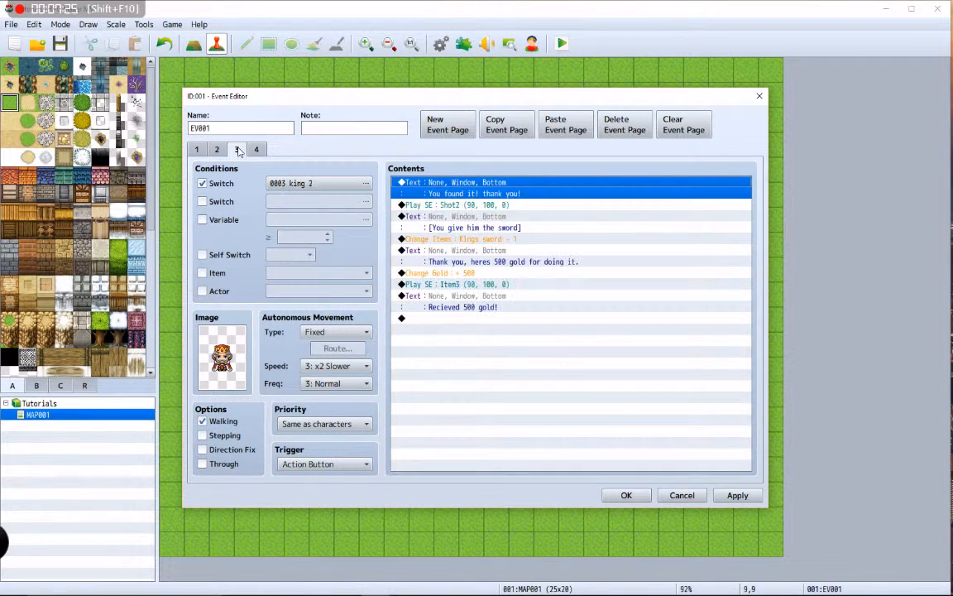
double_click(461, 322)
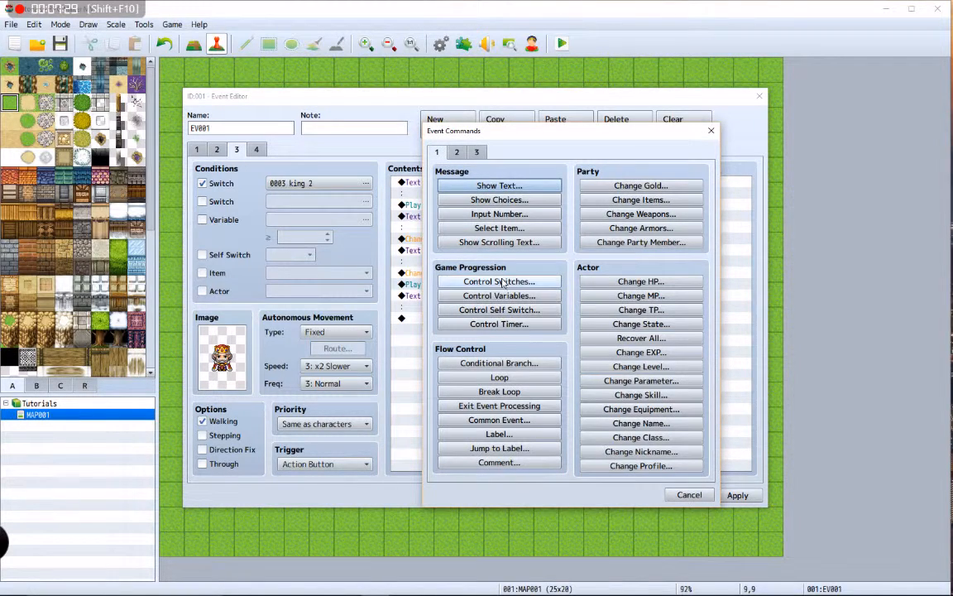
click(451, 281)
click(649, 291)
click(604, 228)
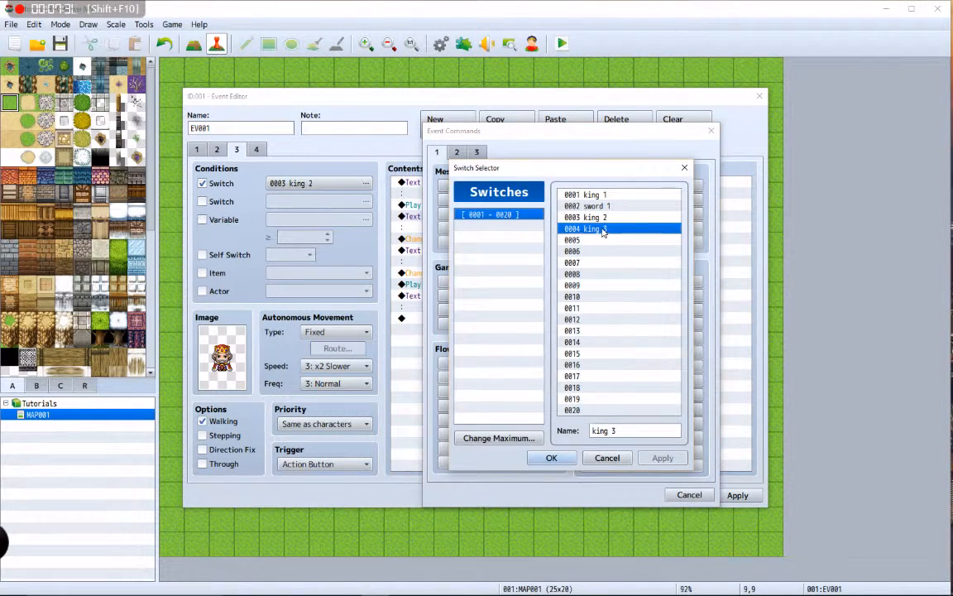
click(552, 457)
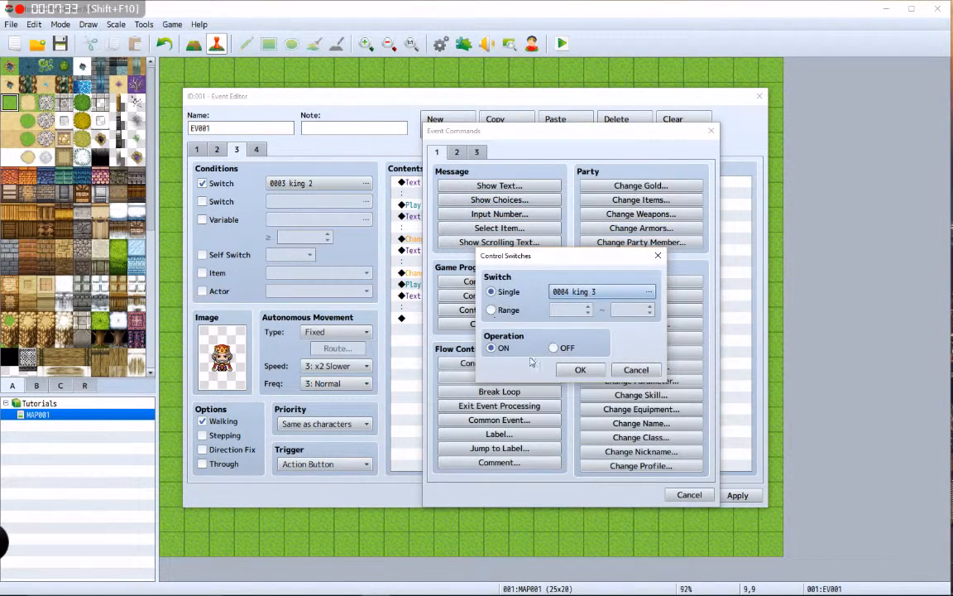
click(580, 370)
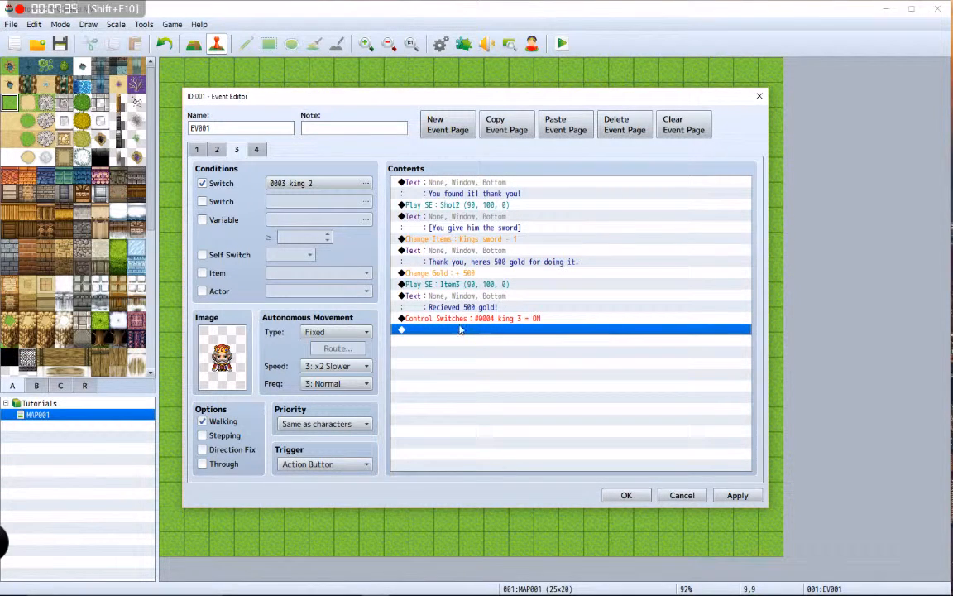
Check the king's first three pages, apply the event's changes and close it.
click(216, 150)
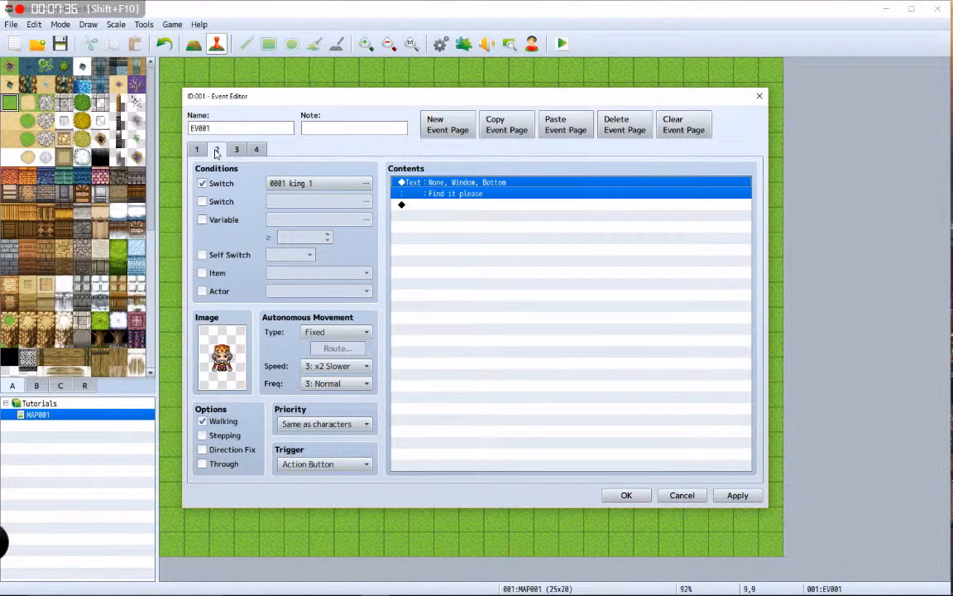
click(197, 149)
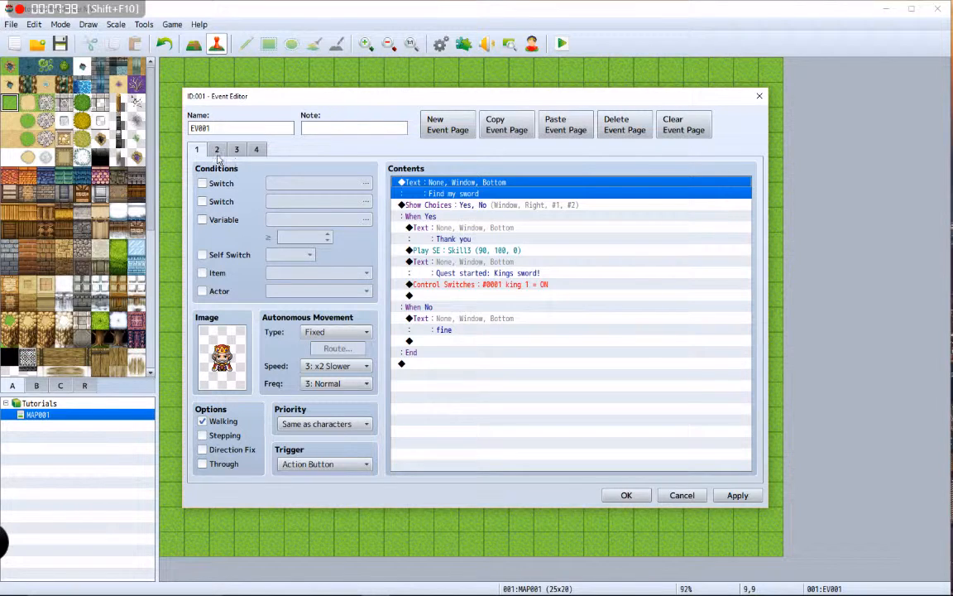
click(216, 151)
click(238, 153)
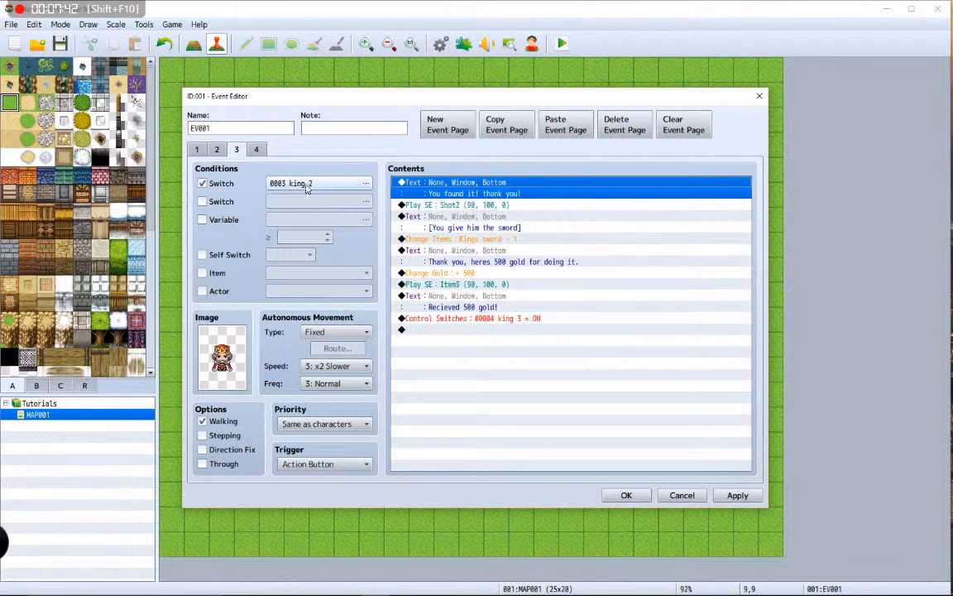
click(737, 495)
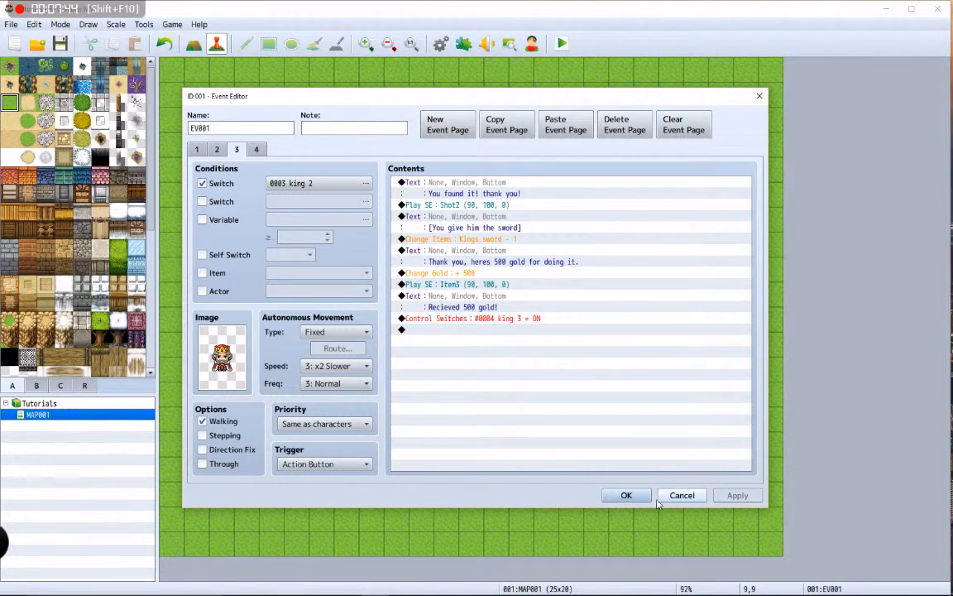
click(626, 495)
Review both pages of the sword event, including the switch condition and commands of the second page.
double_click(495, 295)
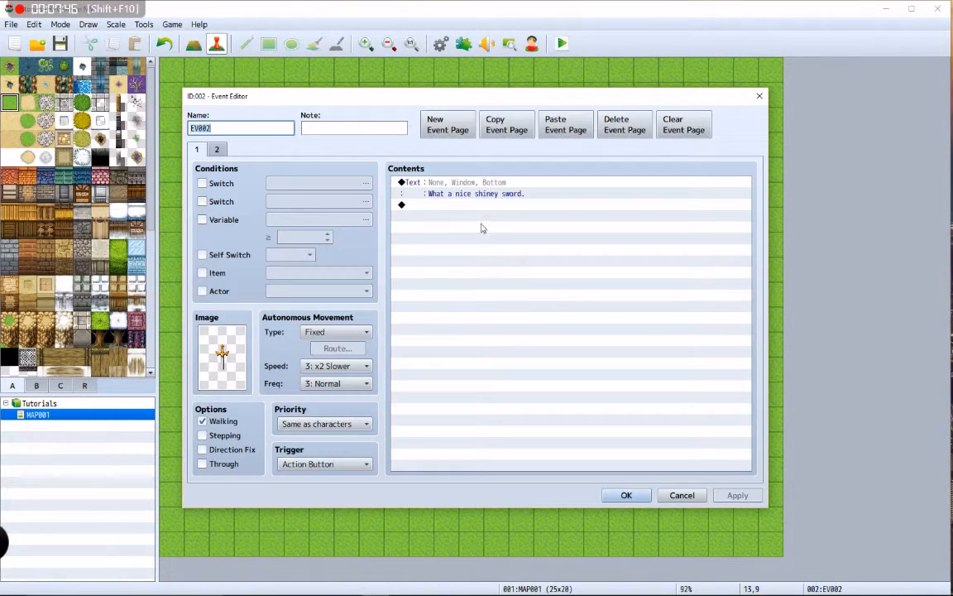
click(217, 149)
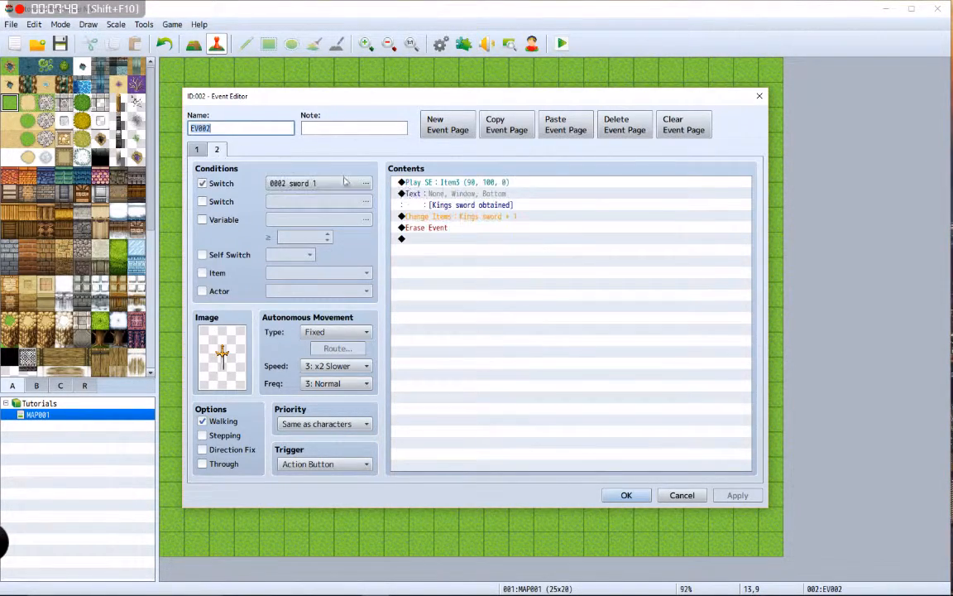
click(205, 151)
click(217, 149)
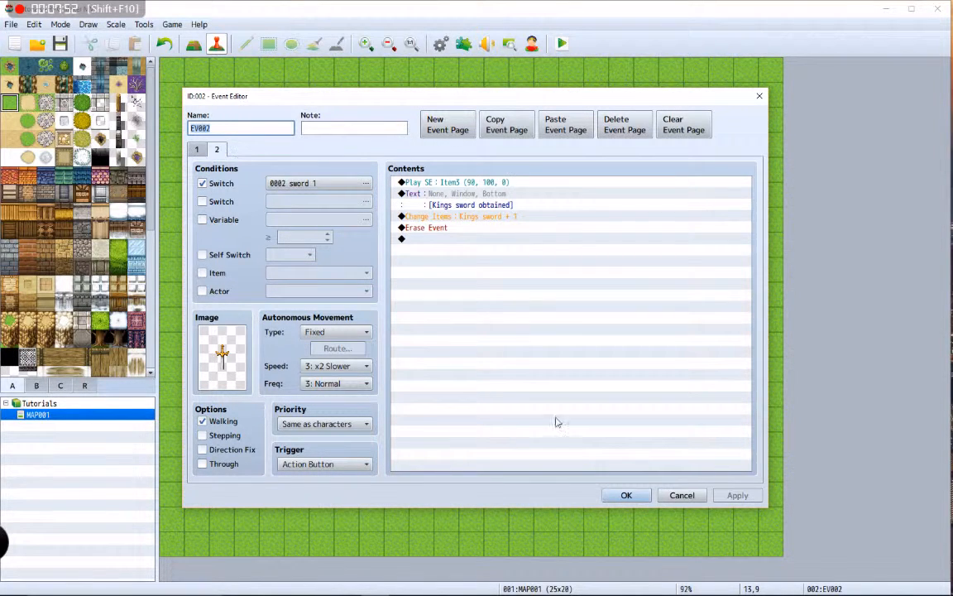
click(682, 495)
Add a Control Switches command turning 0002 sword 1 ON at the end of the Yes branch on the king's first page.
double_click(397, 294)
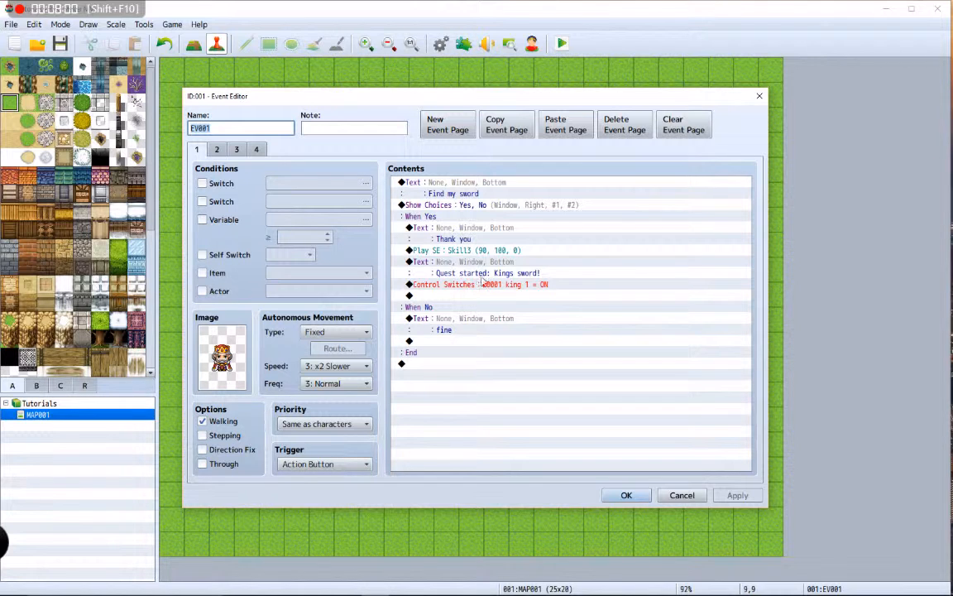
double_click(487, 295)
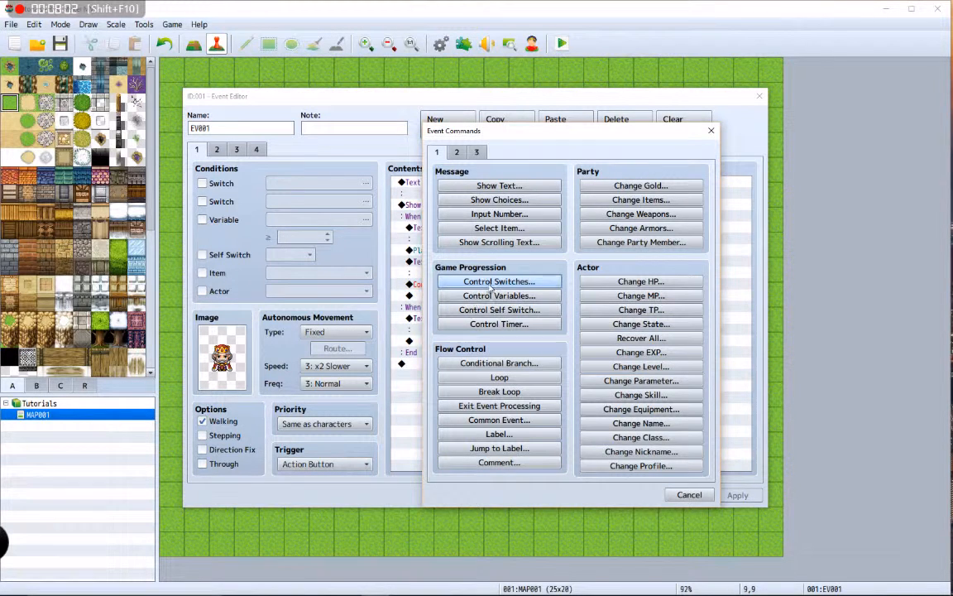
click(500, 282)
click(594, 289)
click(596, 206)
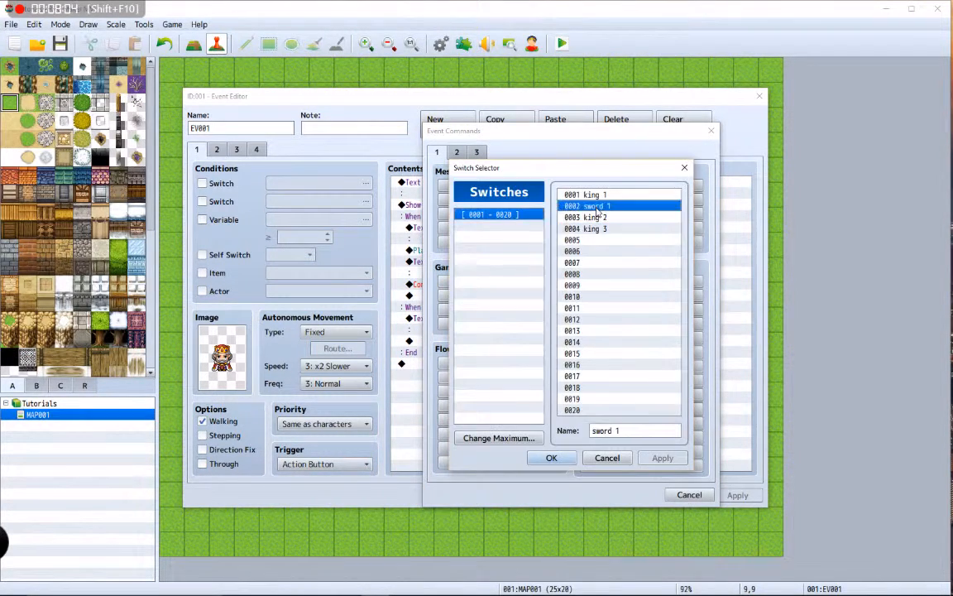
click(557, 453)
click(579, 372)
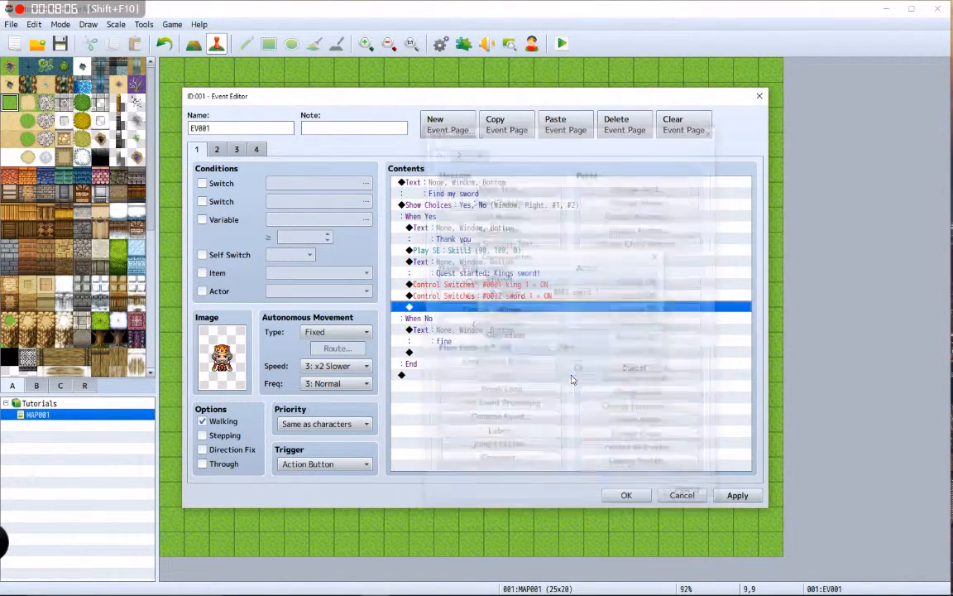
click(621, 496)
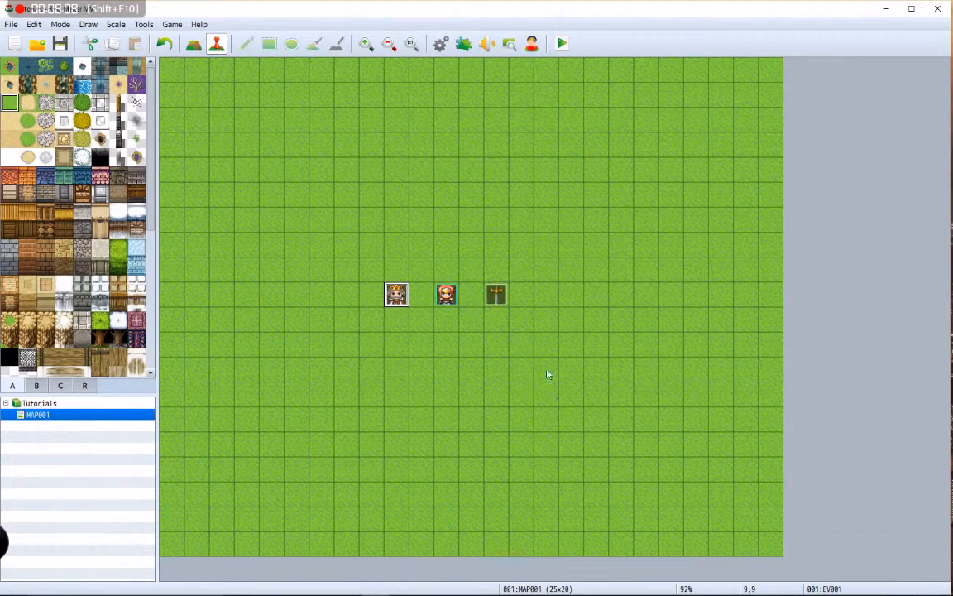
Compare the sword event's second page with the switch condition of the king's third page.
double_click(496, 294)
click(217, 149)
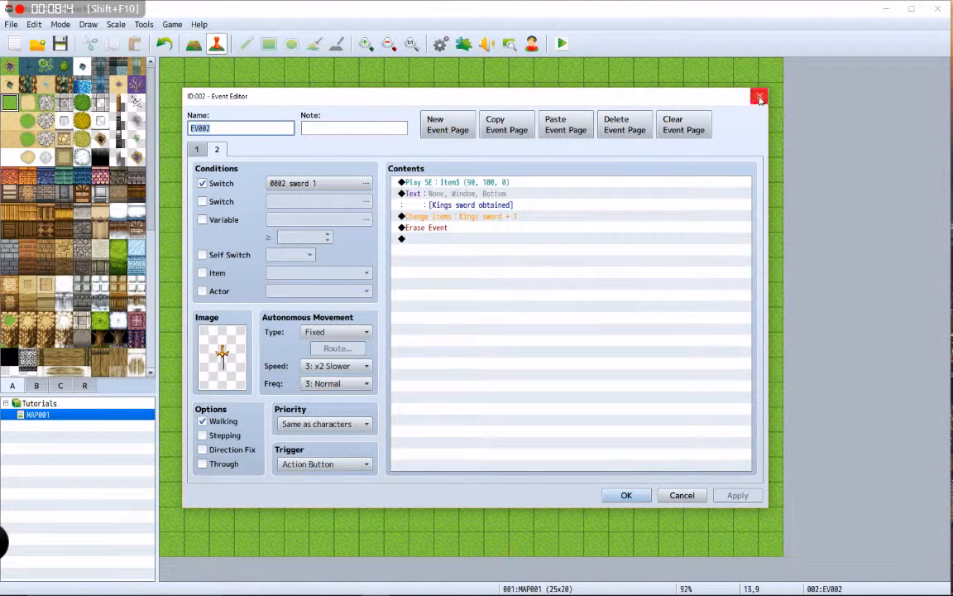
click(682, 495)
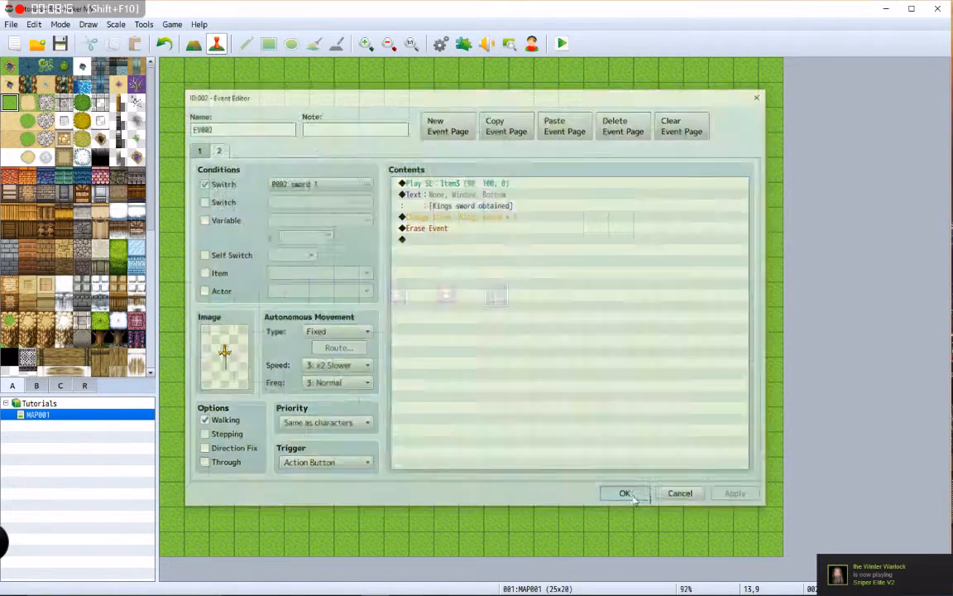
double_click(396, 294)
click(236, 149)
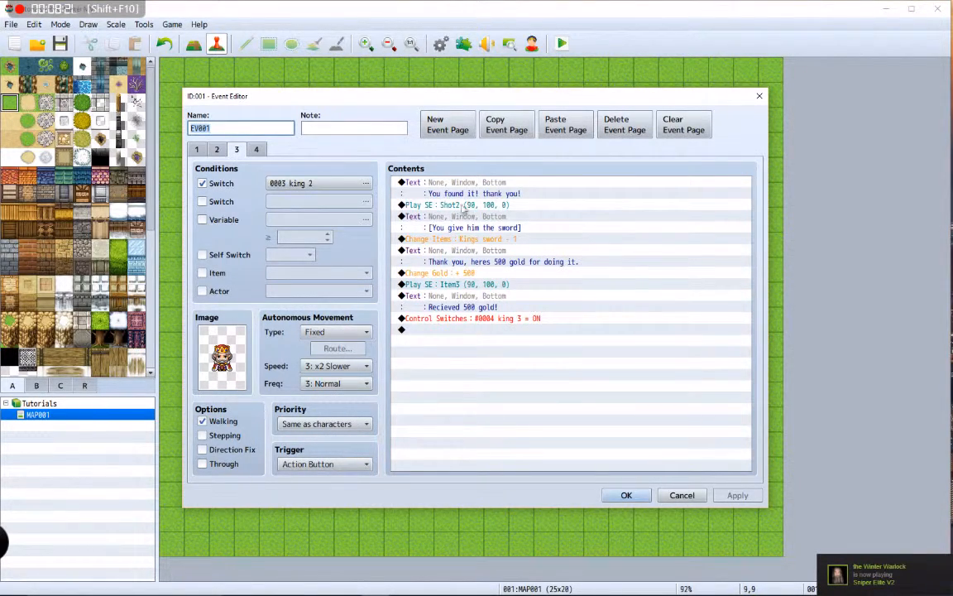
click(647, 499)
Add a Control Switches command turning 0003 king 2 ON before Erase Event on the sword's second page and save the event.
double_click(496, 295)
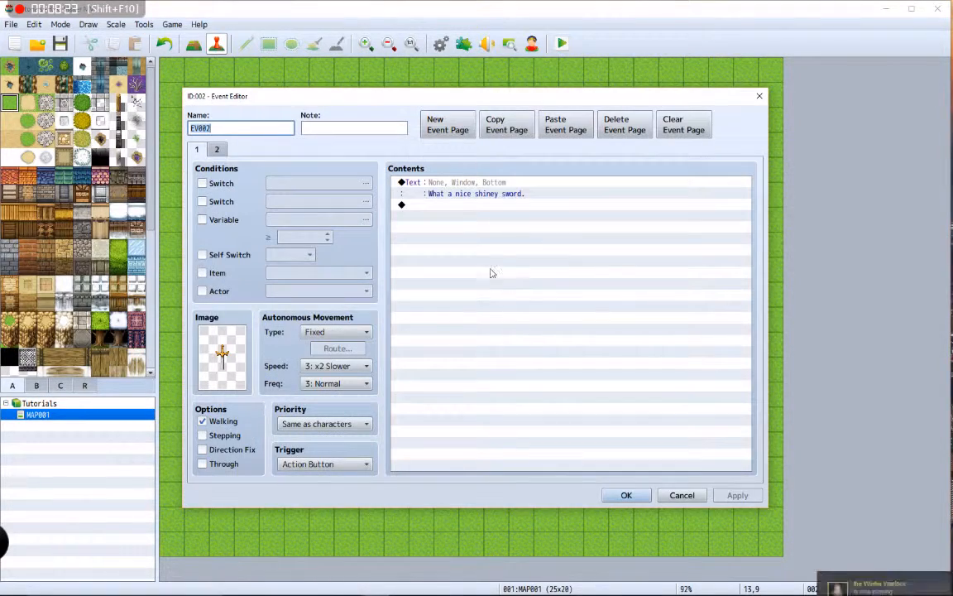
click(216, 149)
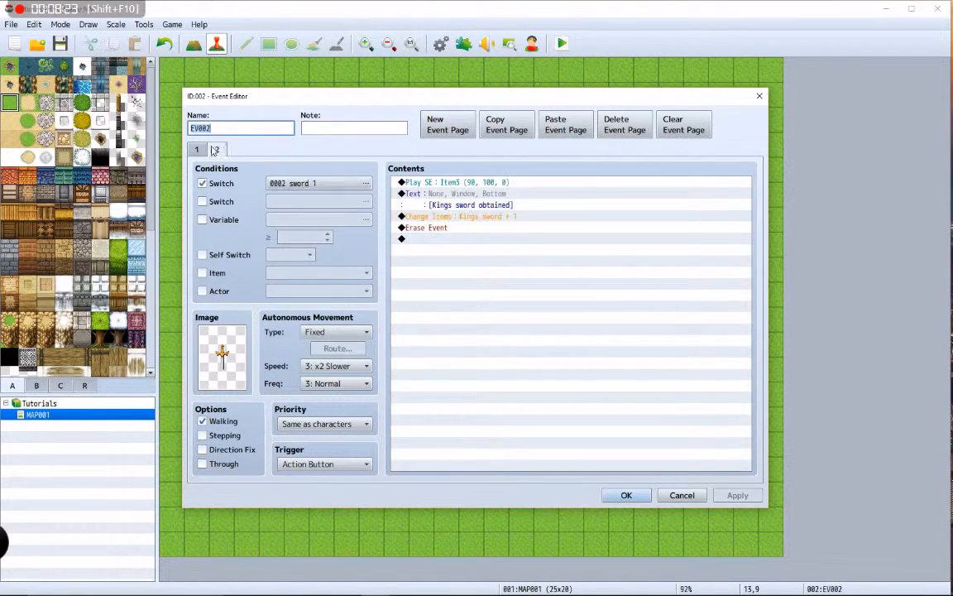
double_click(449, 237)
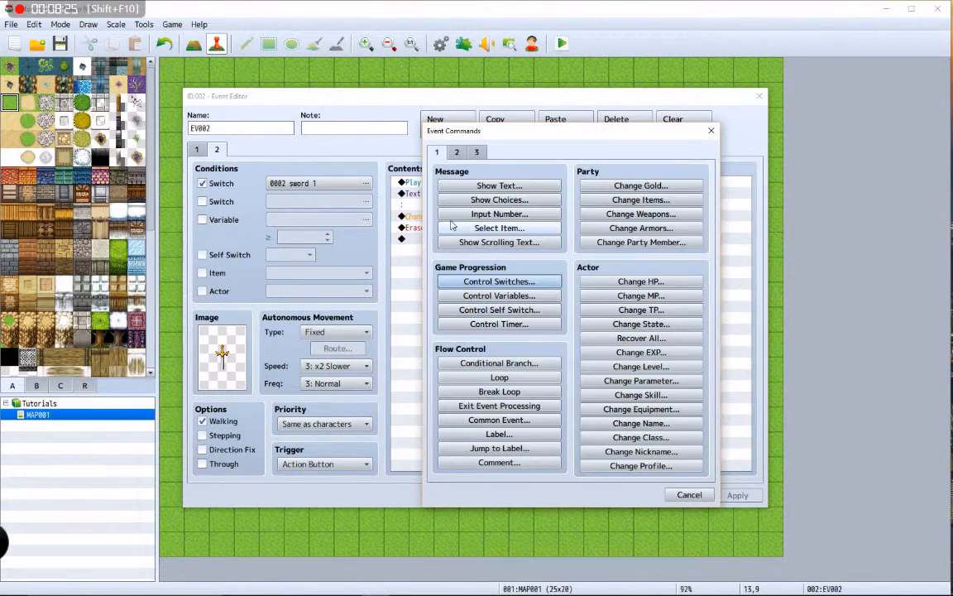
click(496, 281)
click(542, 267)
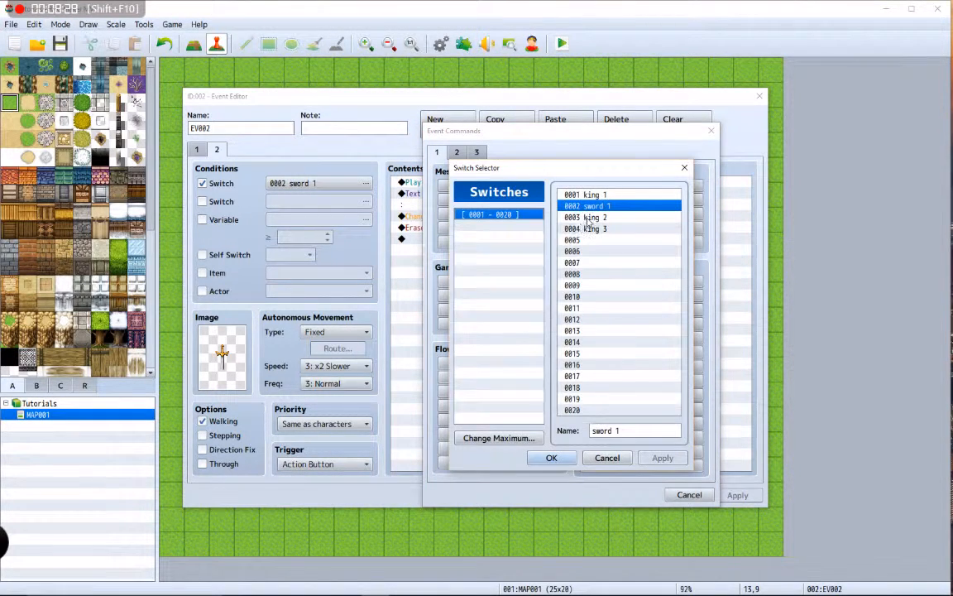
click(587, 218)
click(550, 458)
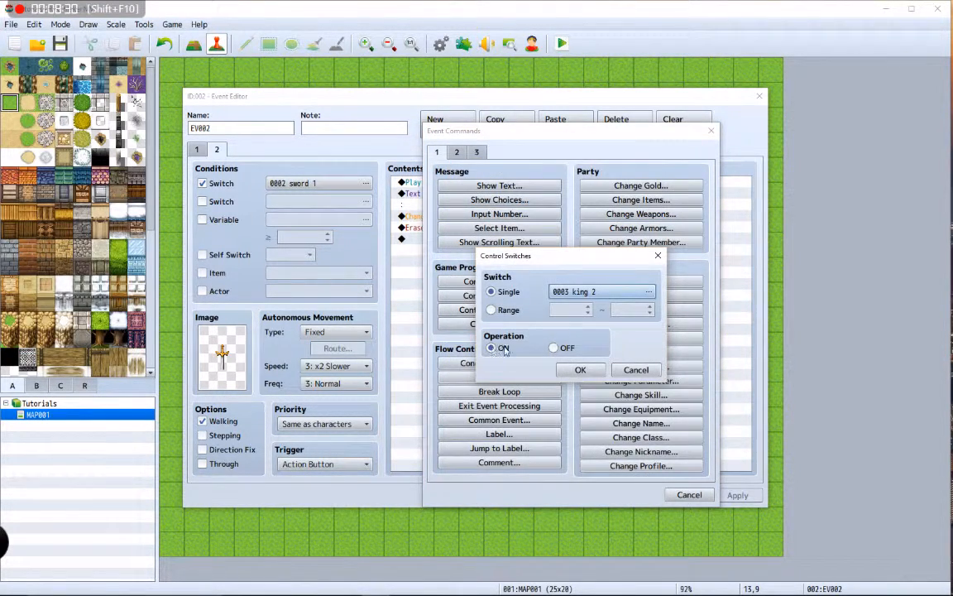
click(580, 370)
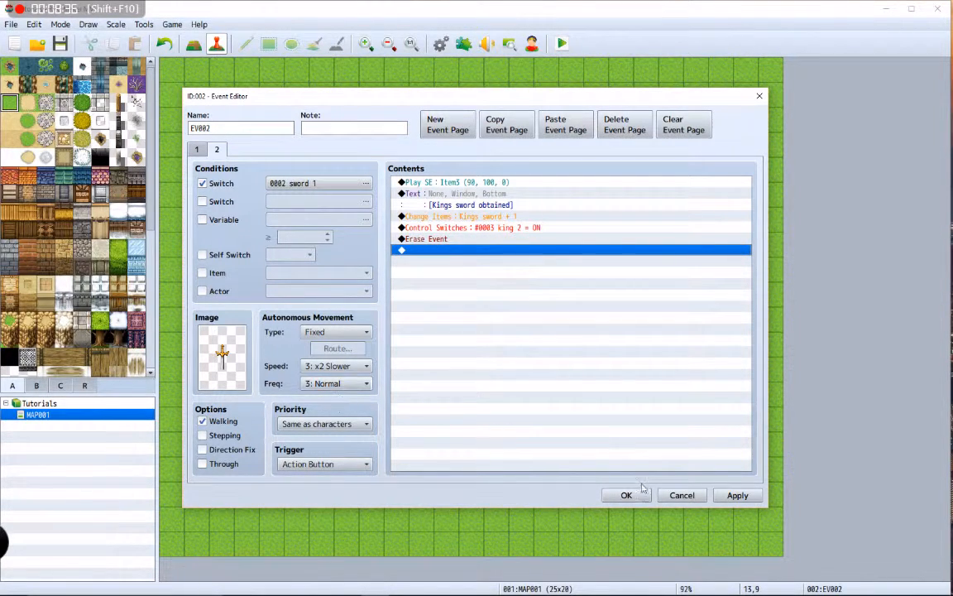
click(735, 495)
click(626, 495)
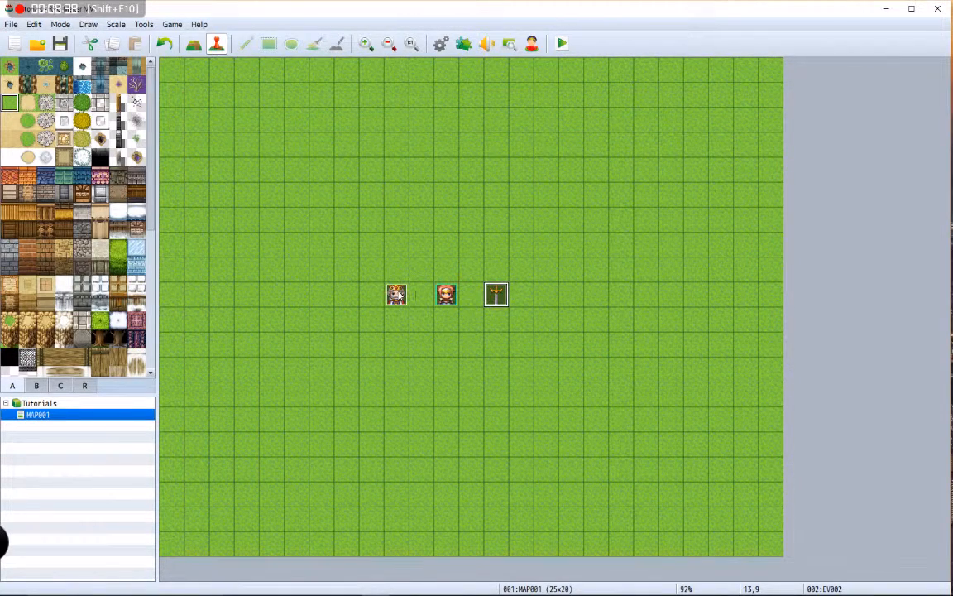
Review the commands and switch conditions on the king's third and fourth pages.
double_click(396, 294)
click(236, 149)
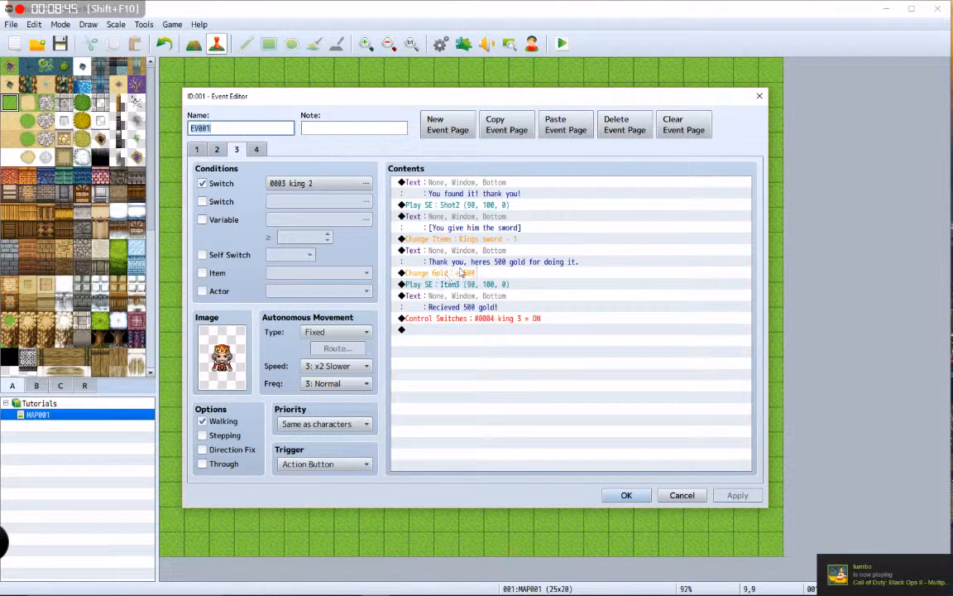
click(257, 150)
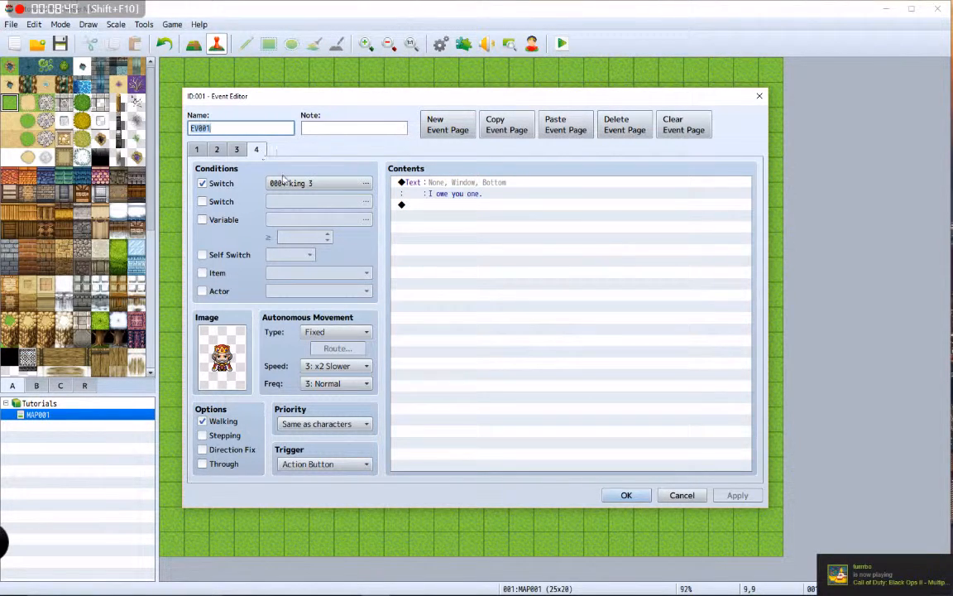
click(626, 495)
click(504, 324)
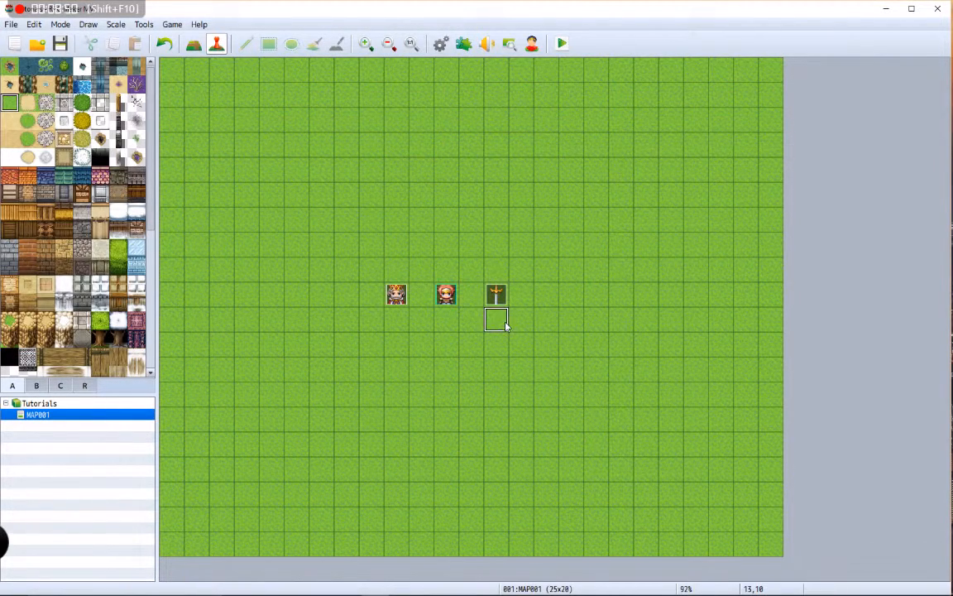
Turn off Show Player Followers in the database's System options and save the database settings.
click(444, 273)
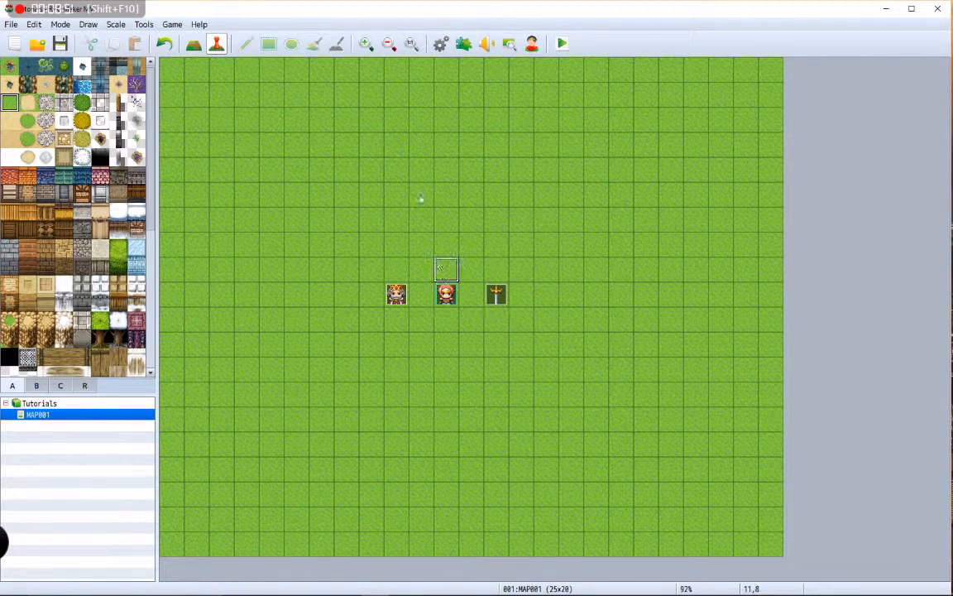
click(144, 25)
click(157, 38)
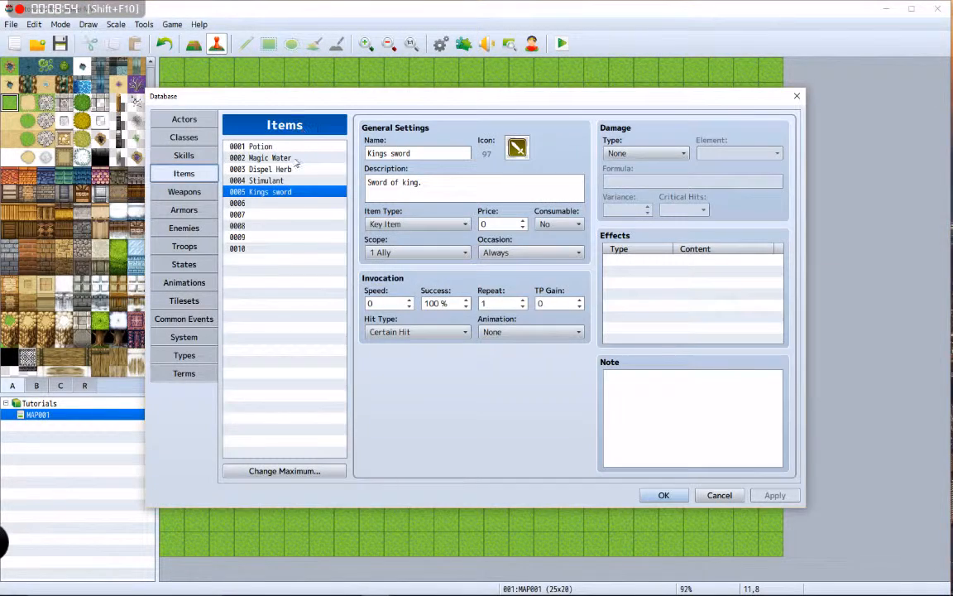
click(189, 335)
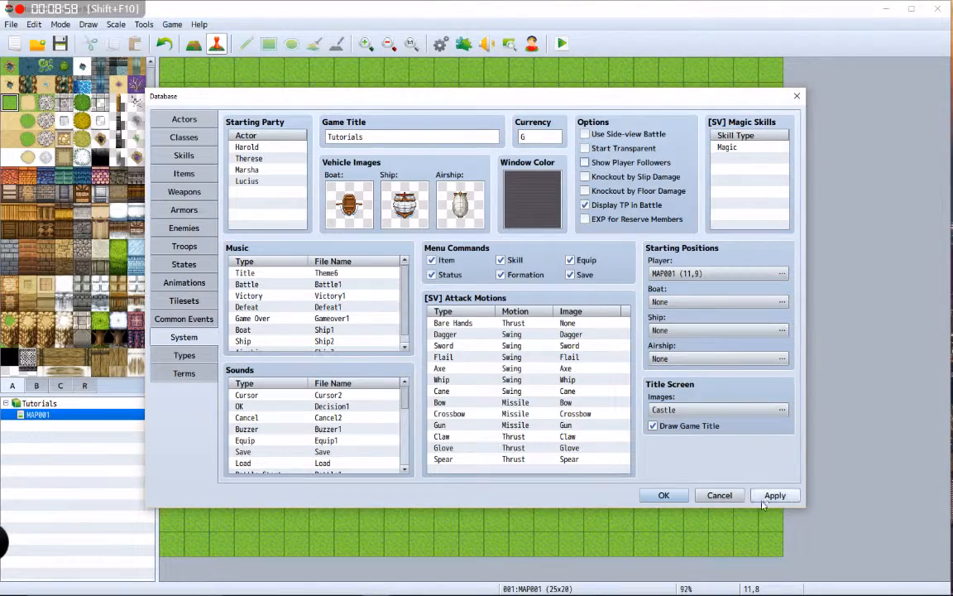
click(662, 495)
Save the changes to the game and launch a playtest with a new game.
click(509, 43)
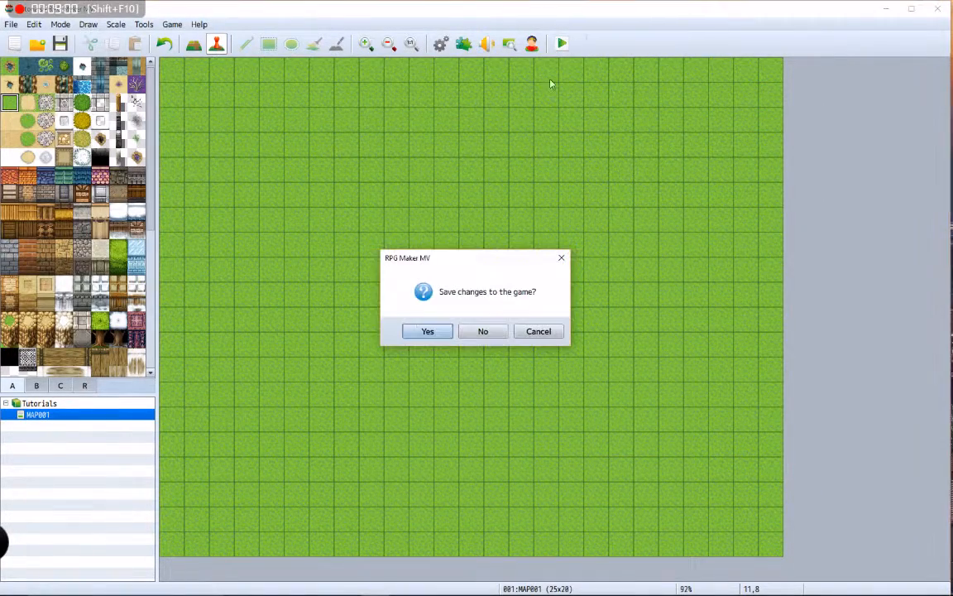
click(441, 332)
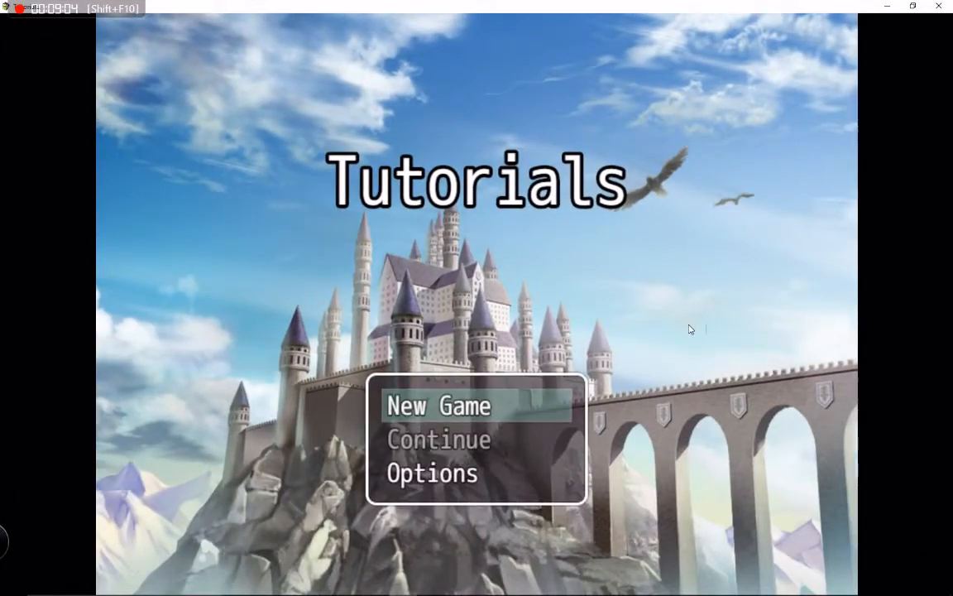
key(Return)
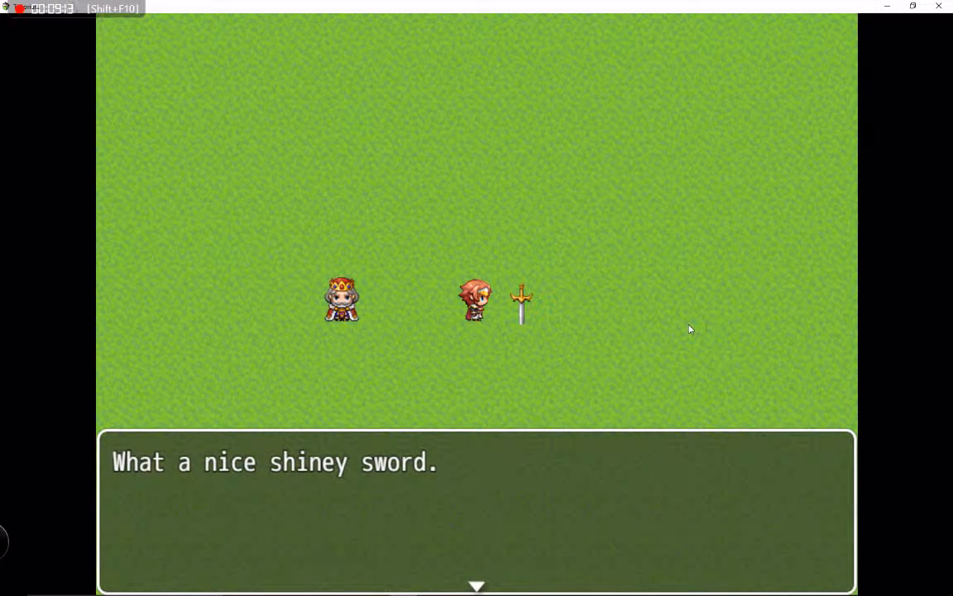
Dismiss the sword's pre-quest message, talk to the king and accept his quest with Yes.
key(Return)
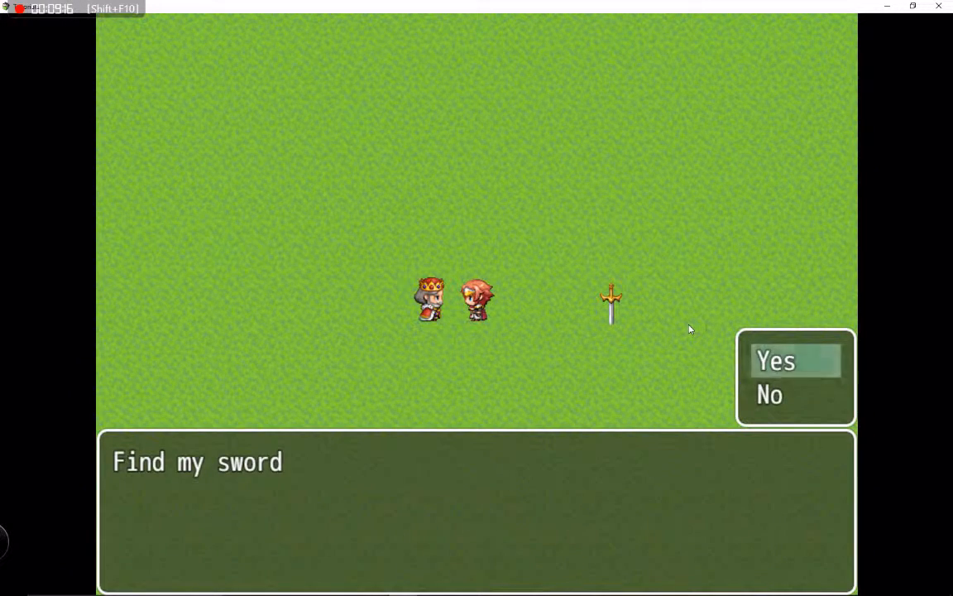
key(Return)
key(Return)
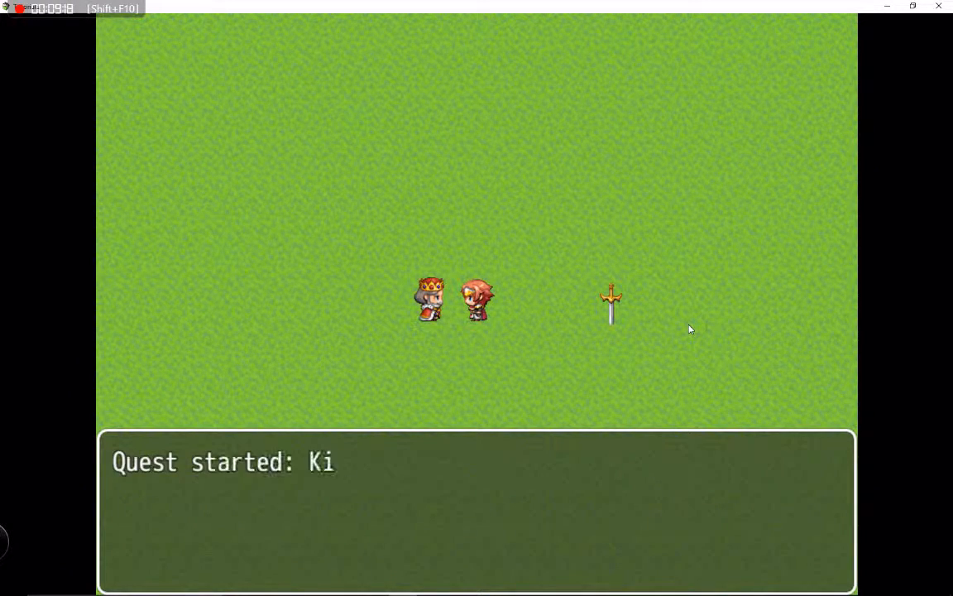
key(Return)
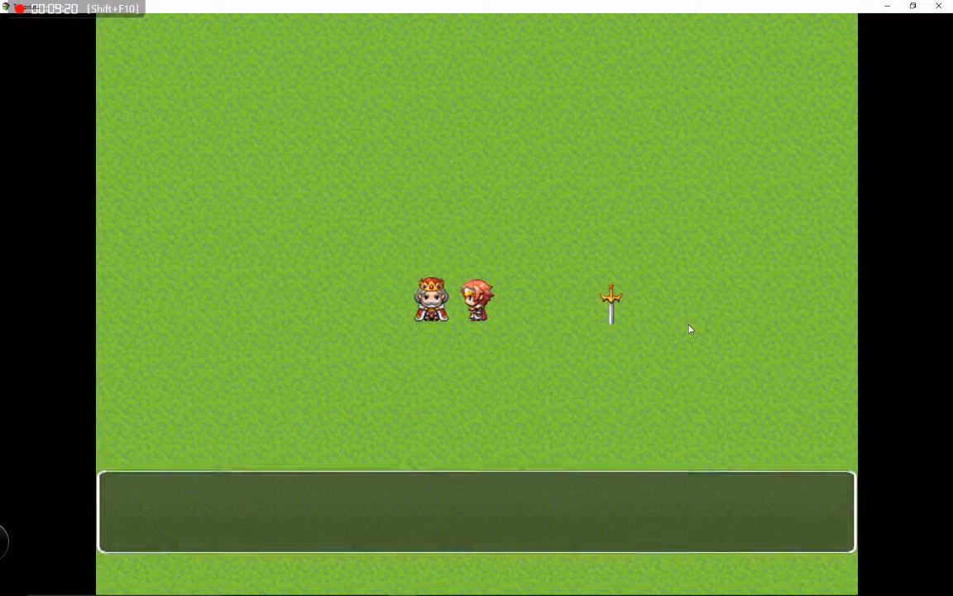
Walk back to the sword and collect it to test its second event page.
key(Right)
key(Right)
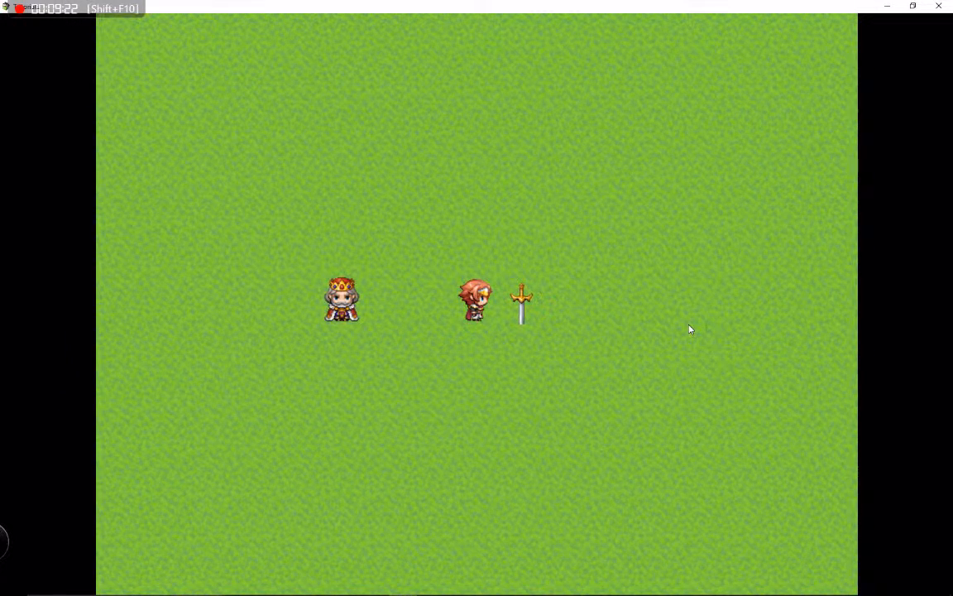
key(Return)
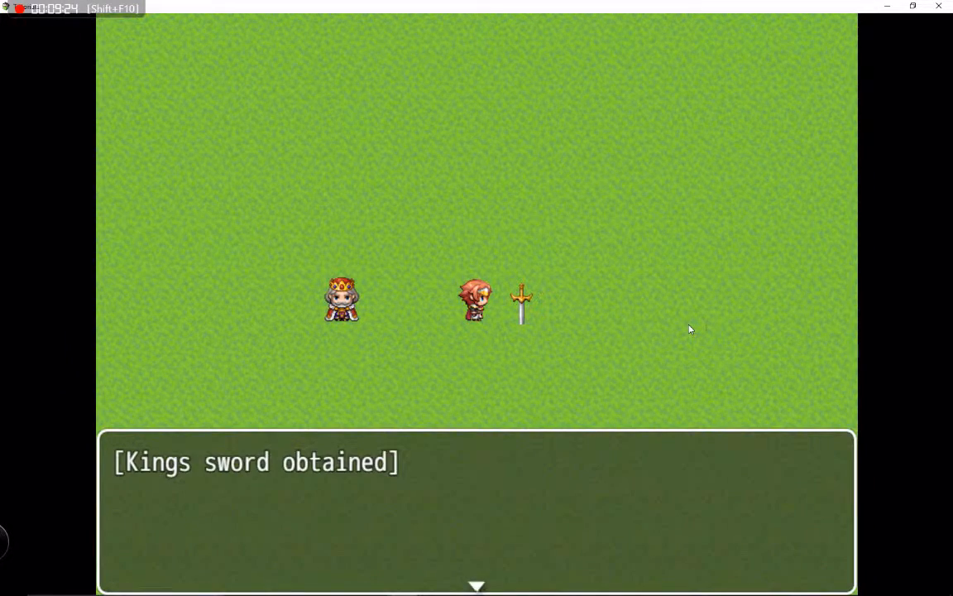
key(Return)
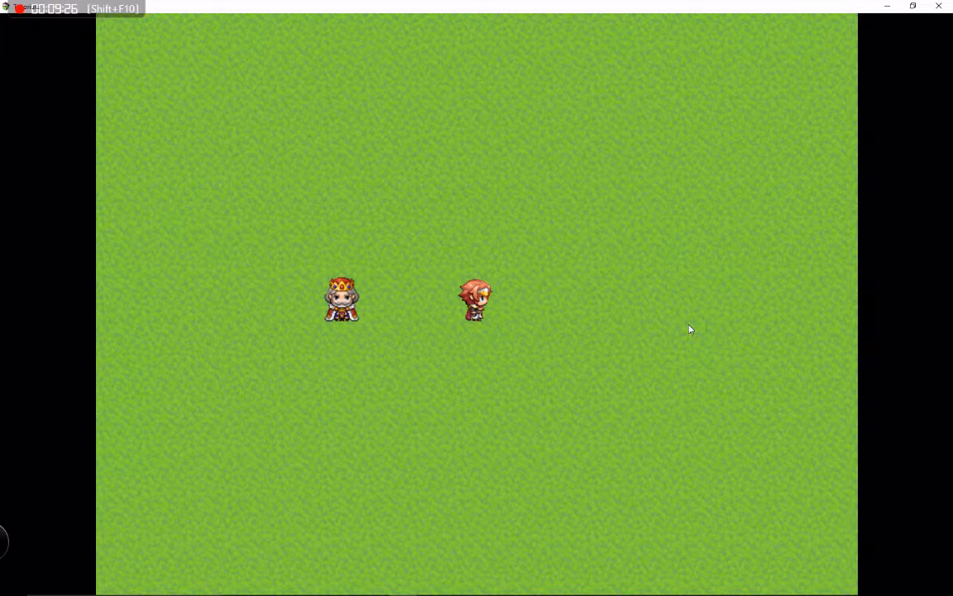
Check the party's Key Item inventory for the Kings sword and return to the map.
key(Escape)
key(Down)
key(Up)
key(Return)
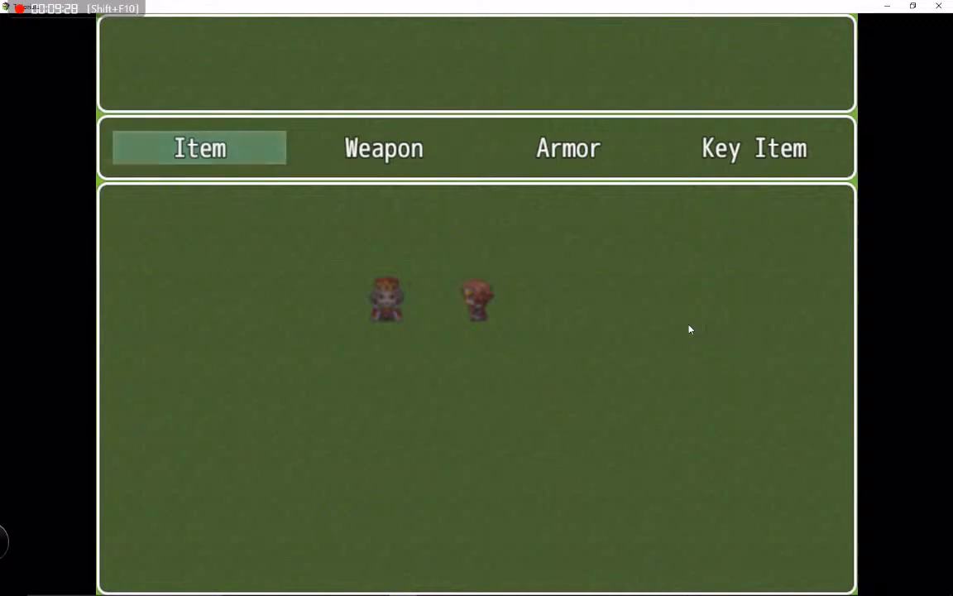
key(Right)
key(Right)
key(Right)
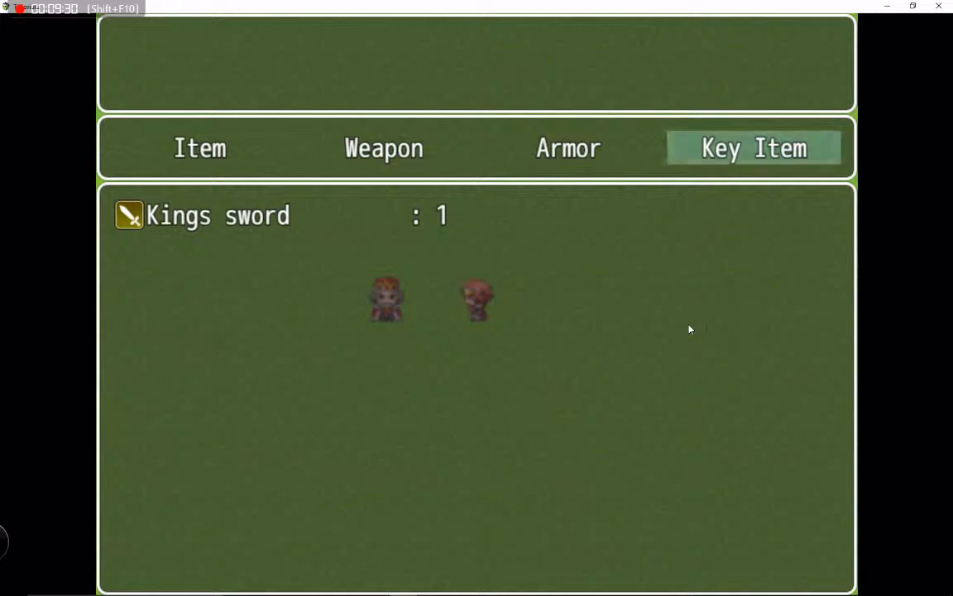
key(Escape)
key(Escape)
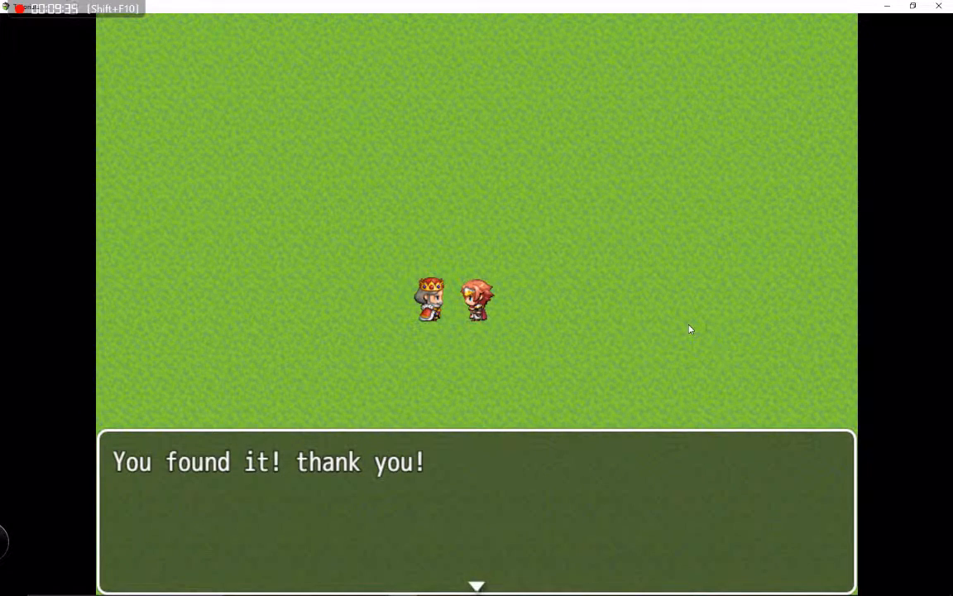
Play through the king's quest completion dialogue, handing over the sword for the 500 gold reward.
key(Return)
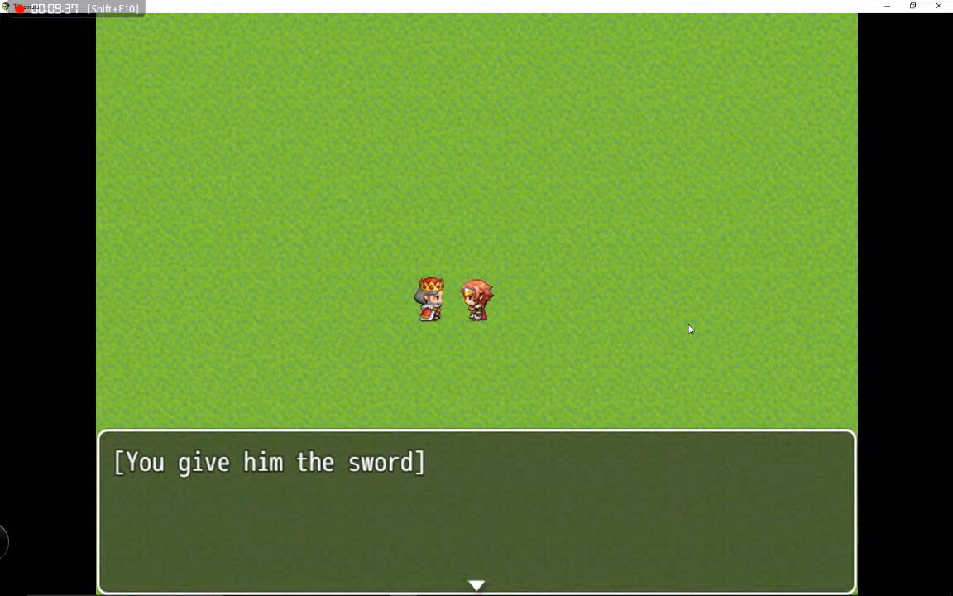
key(Return)
key(Return)
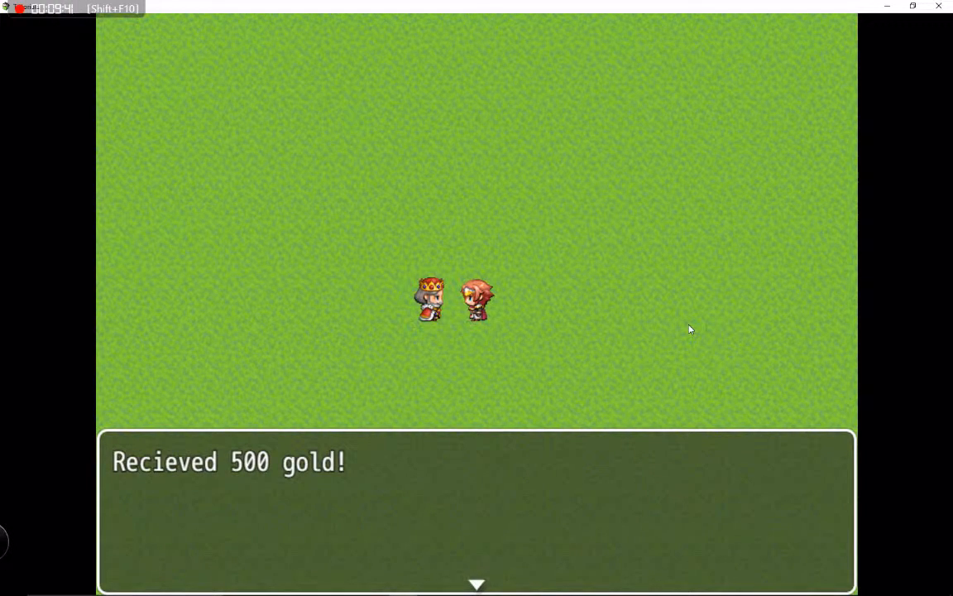
key(Return)
Check the party's gold and Key Item inventory after handing over the sword.
key(Escape)
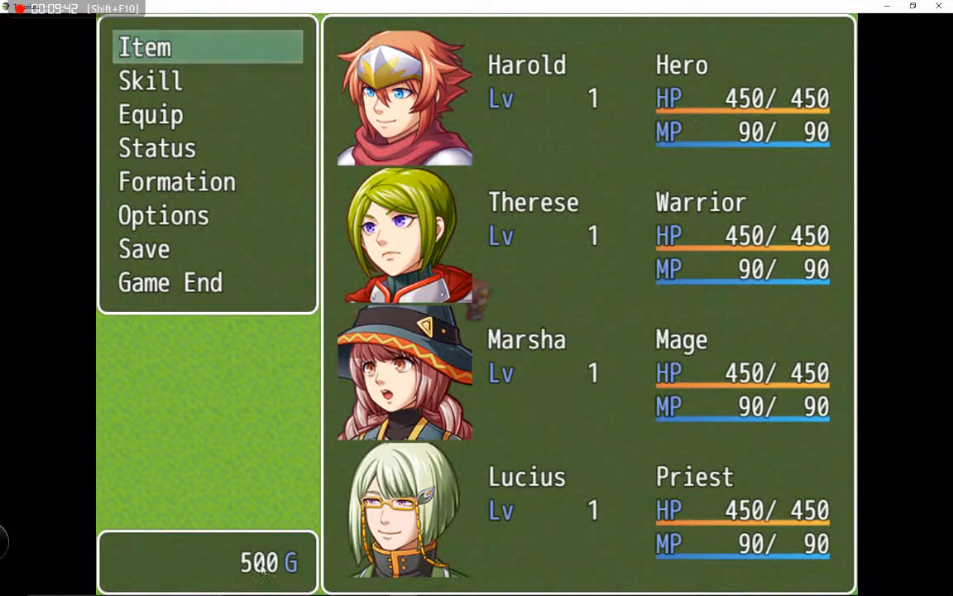
key(Return)
key(Right)
key(Right)
key(Right)
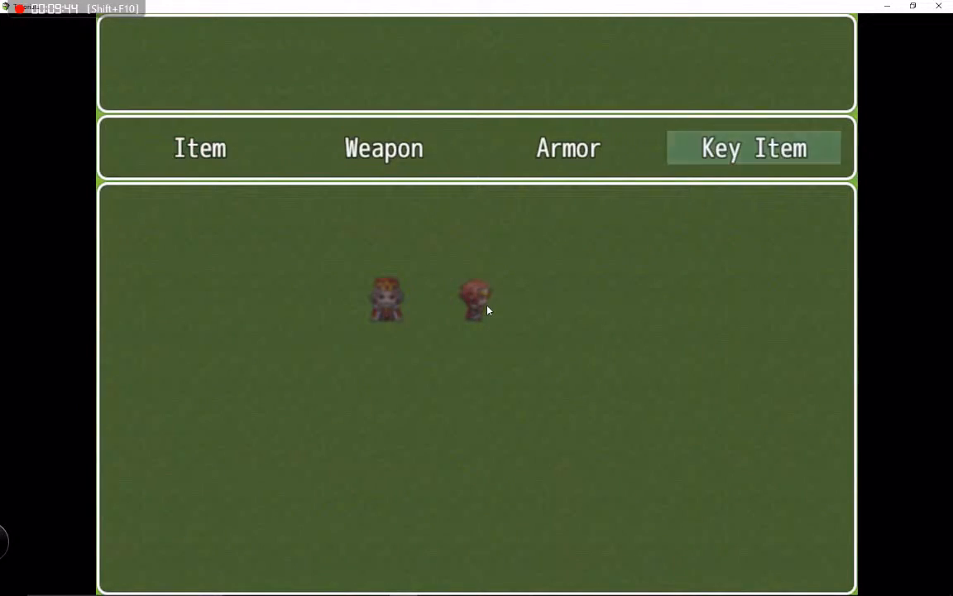
key(Left)
key(Left)
key(Escape)
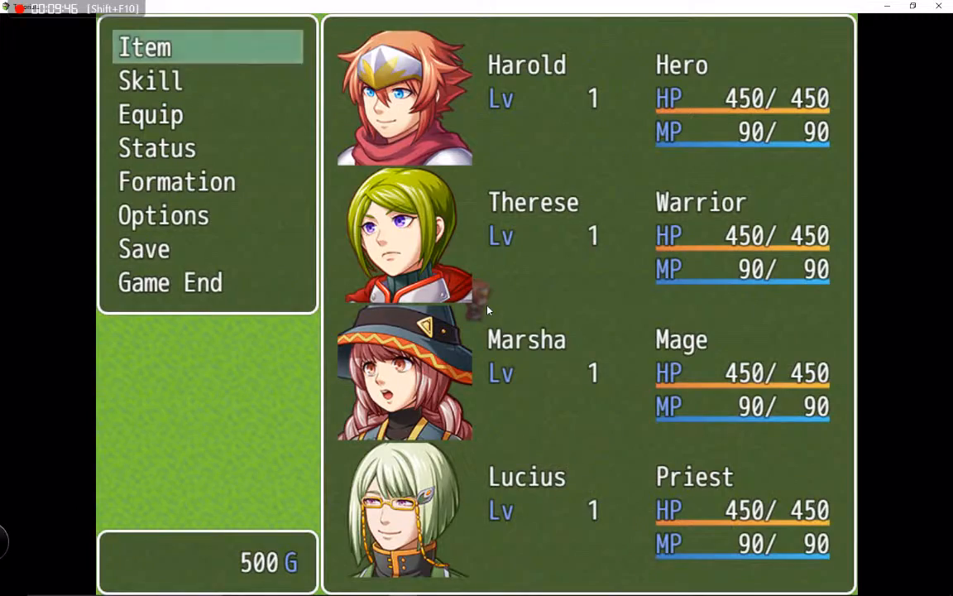
key(Escape)
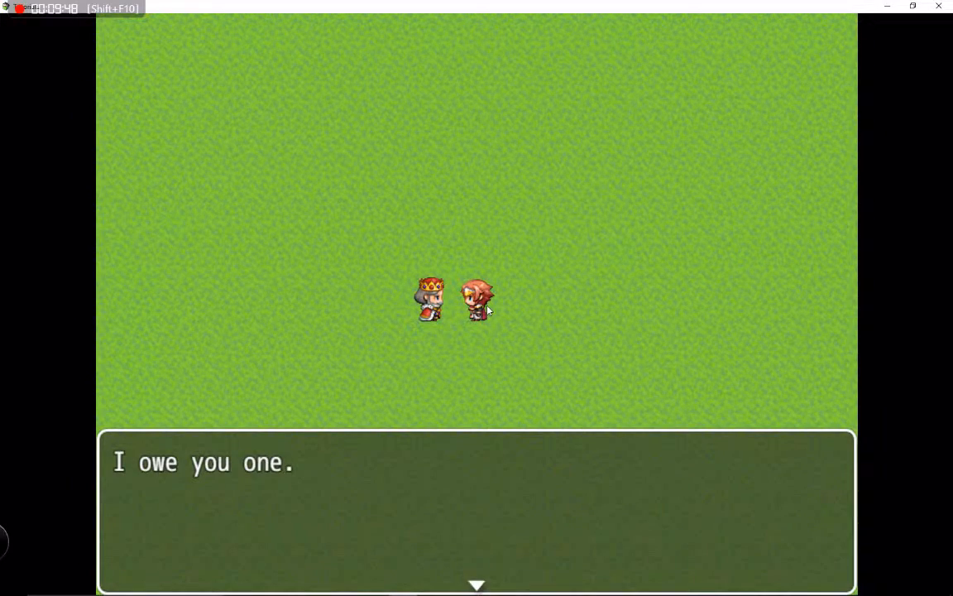
Finish the king's post-quest dialogue and close the playtest.
key(Return)
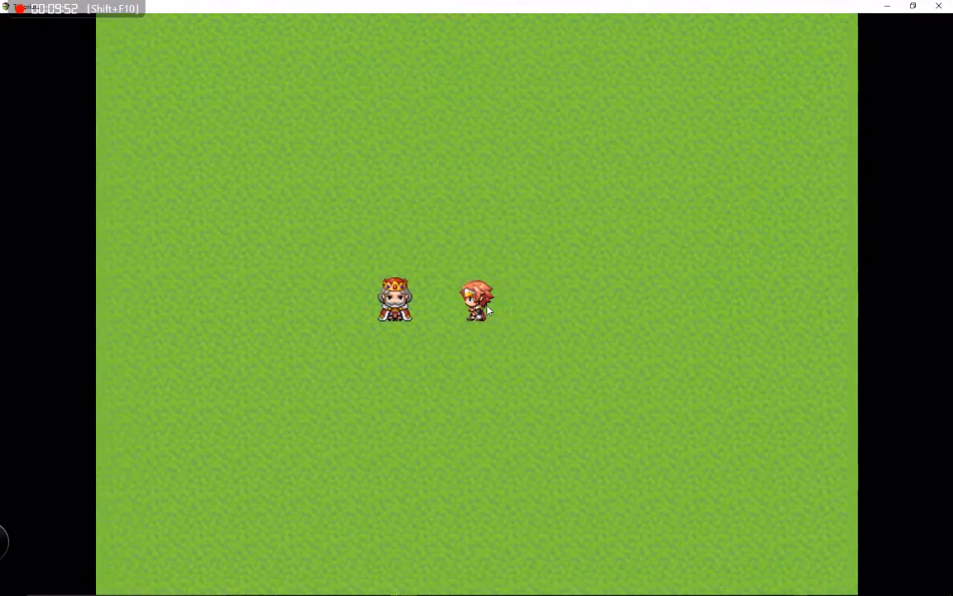
click(940, 5)
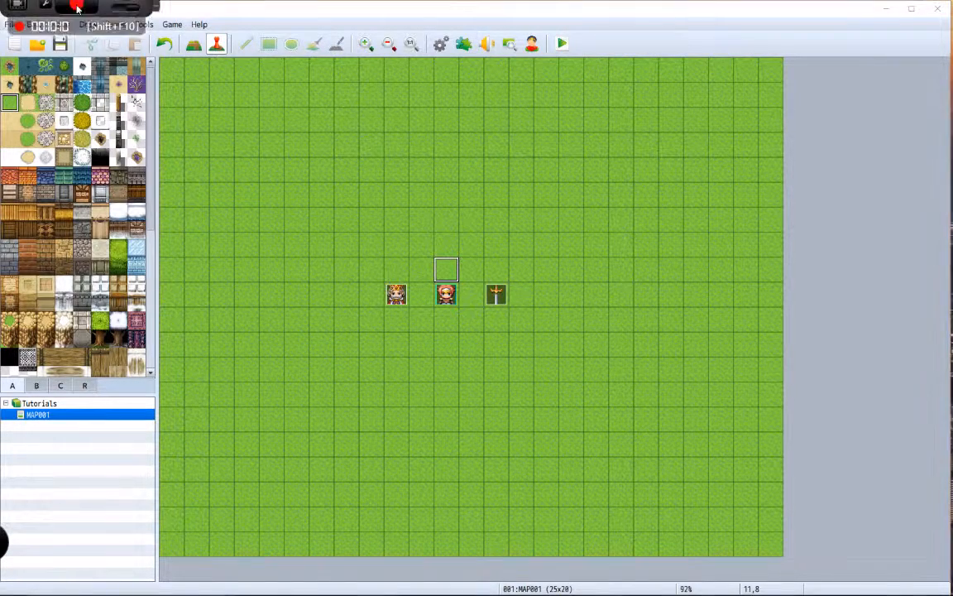
mouse_move(81, 13)
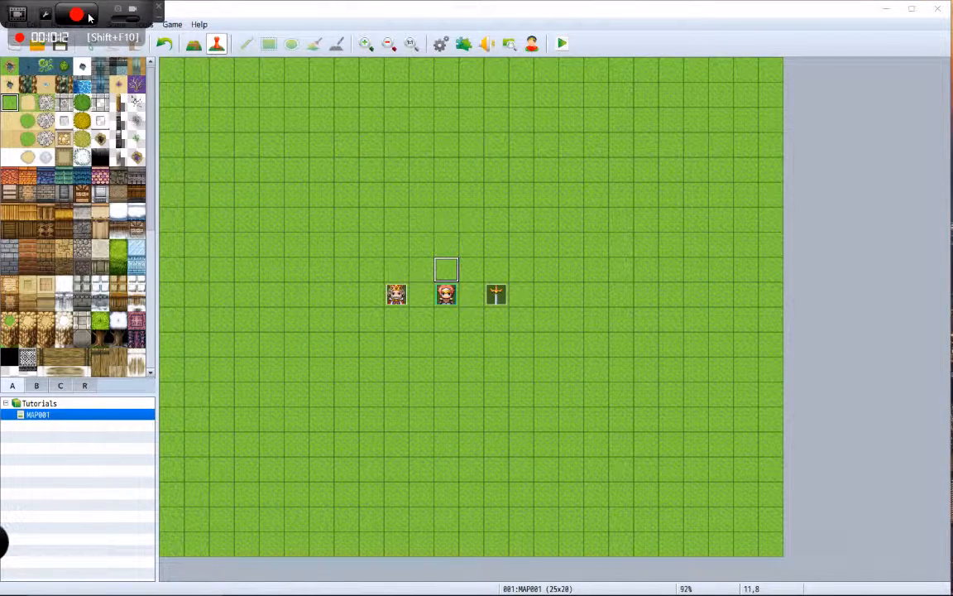